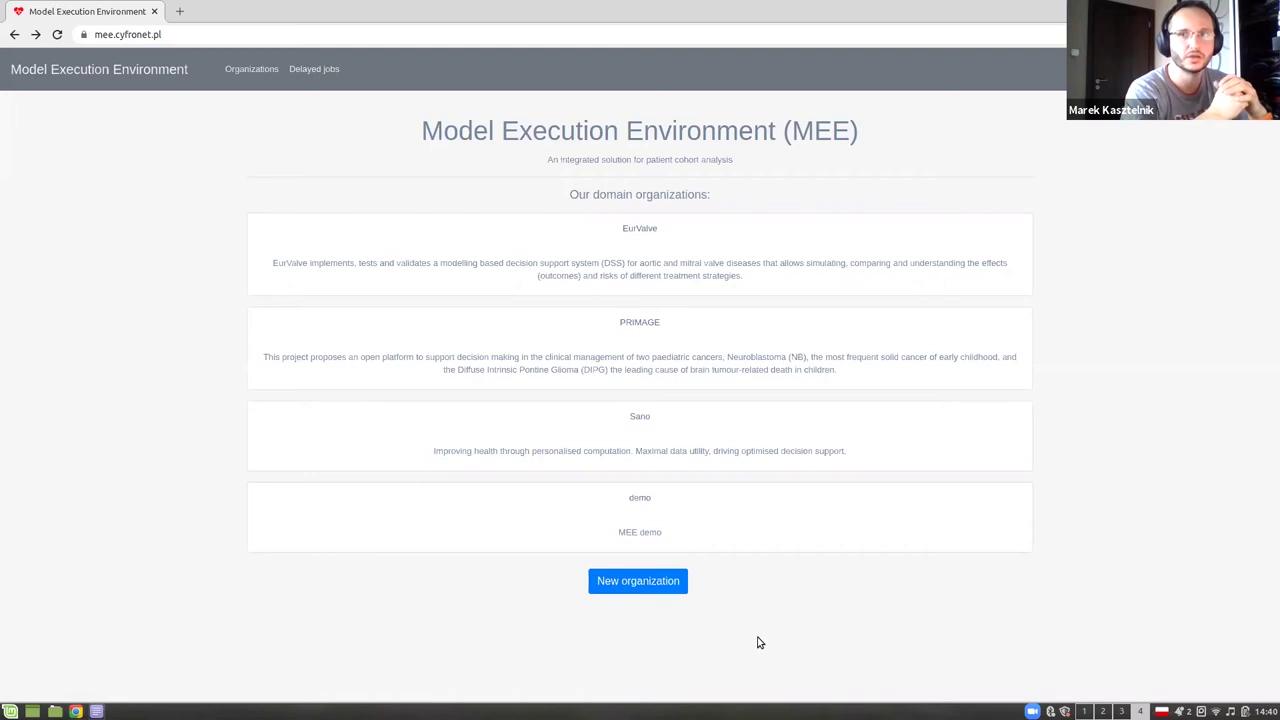
# Start a new organization and name it "Sano seminar".
pyautogui.click(617, 589)
pyautogui.click(601, 200)
pyautogui.write('Sano seminar')
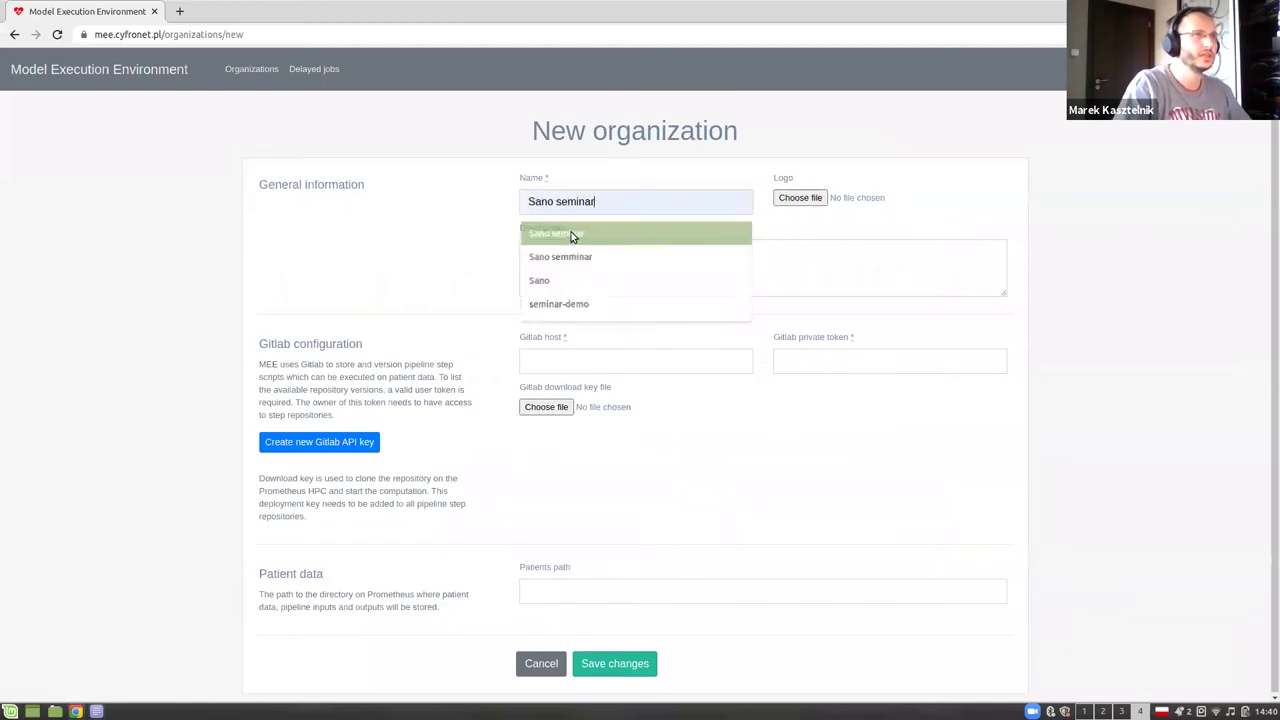
pyautogui.click(571, 237)
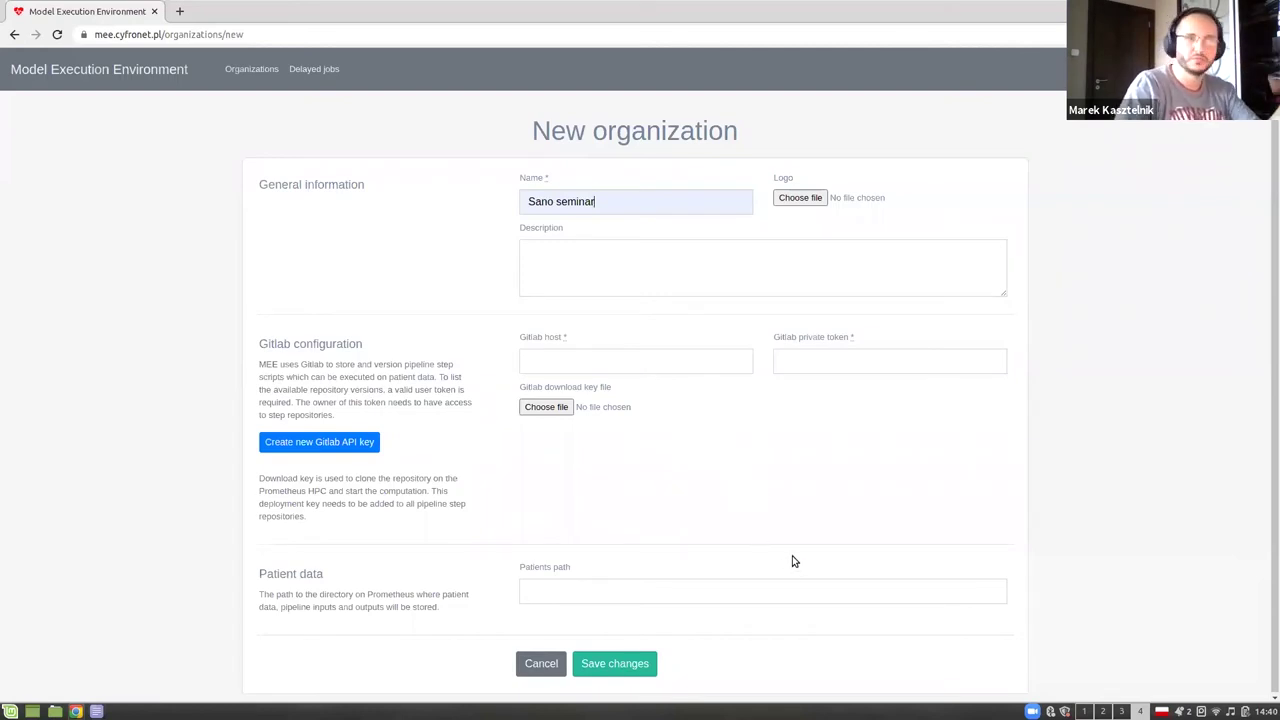
pyautogui.scroll(-1, 792, 530)
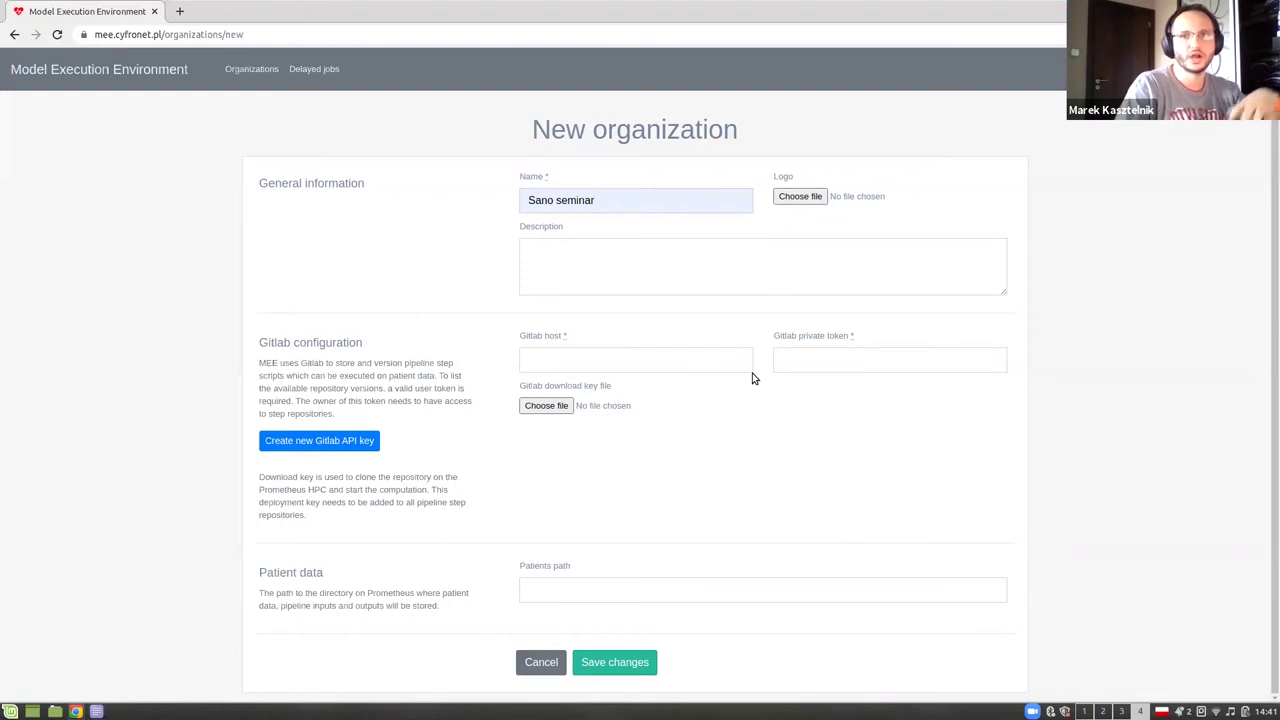
# Set the organization's Gitlab host to gitlab.com.
pyautogui.click(704, 360)
pyautogui.write('g')
pyautogui.click(603, 390)
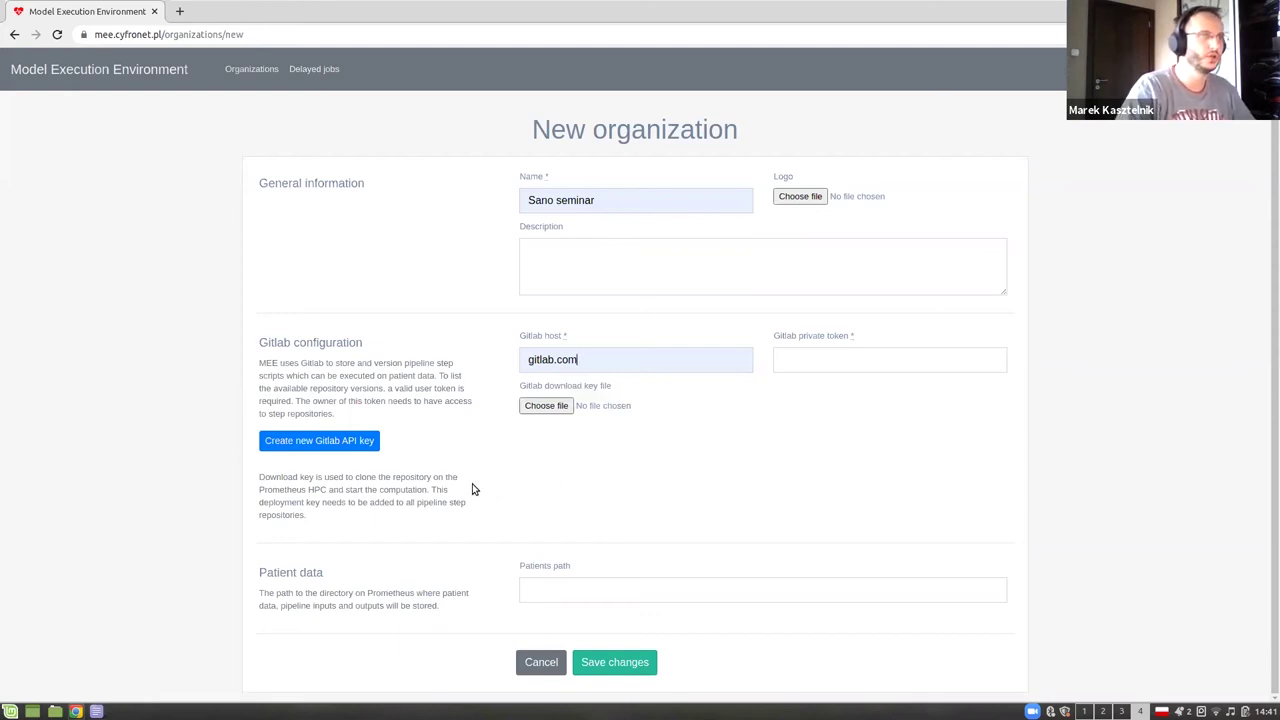
# Create a GitLab personal access token named "demo" with the read_api scope, expiring on 2020-10-27.
pyautogui.click(340, 441)
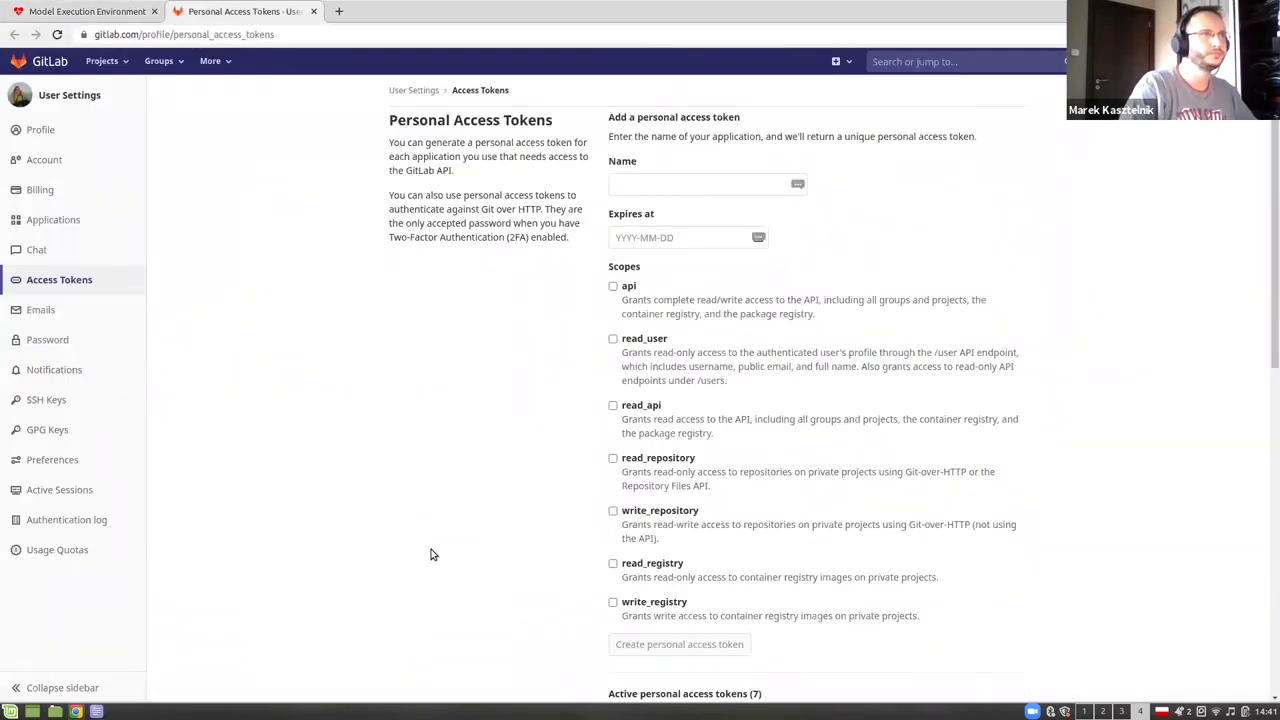
pyautogui.click(677, 189)
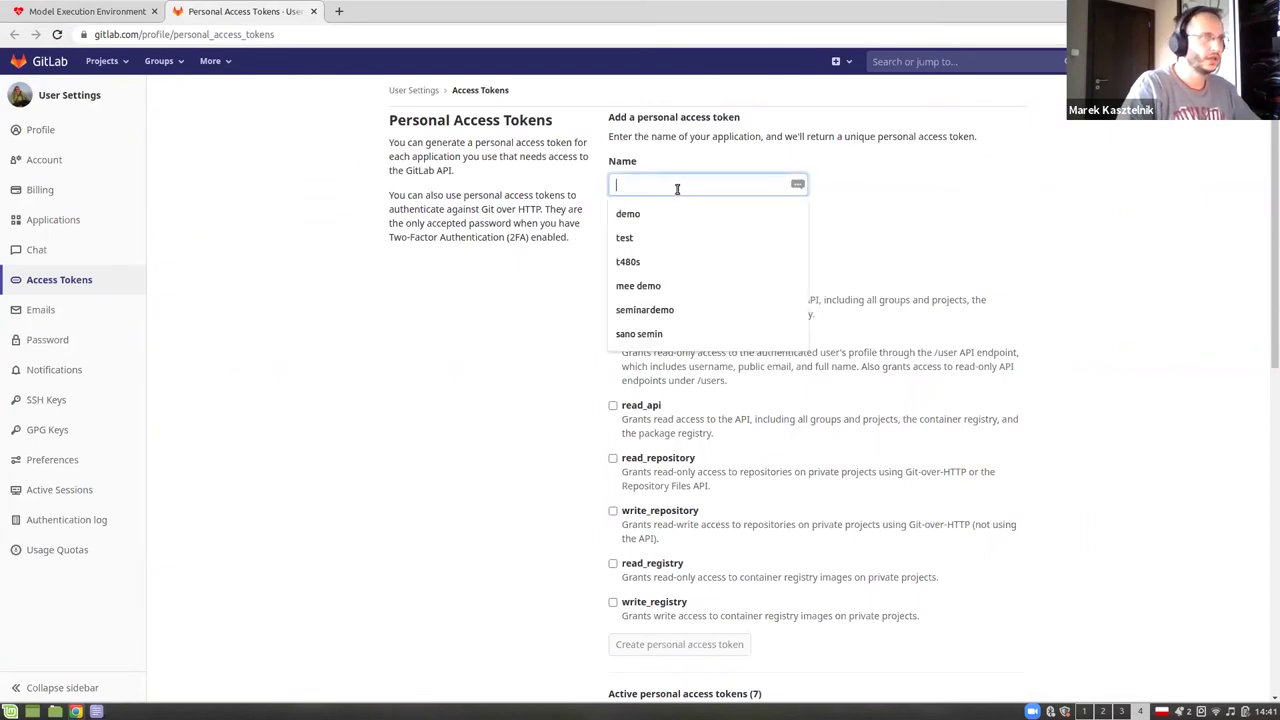
pyautogui.click(646, 218)
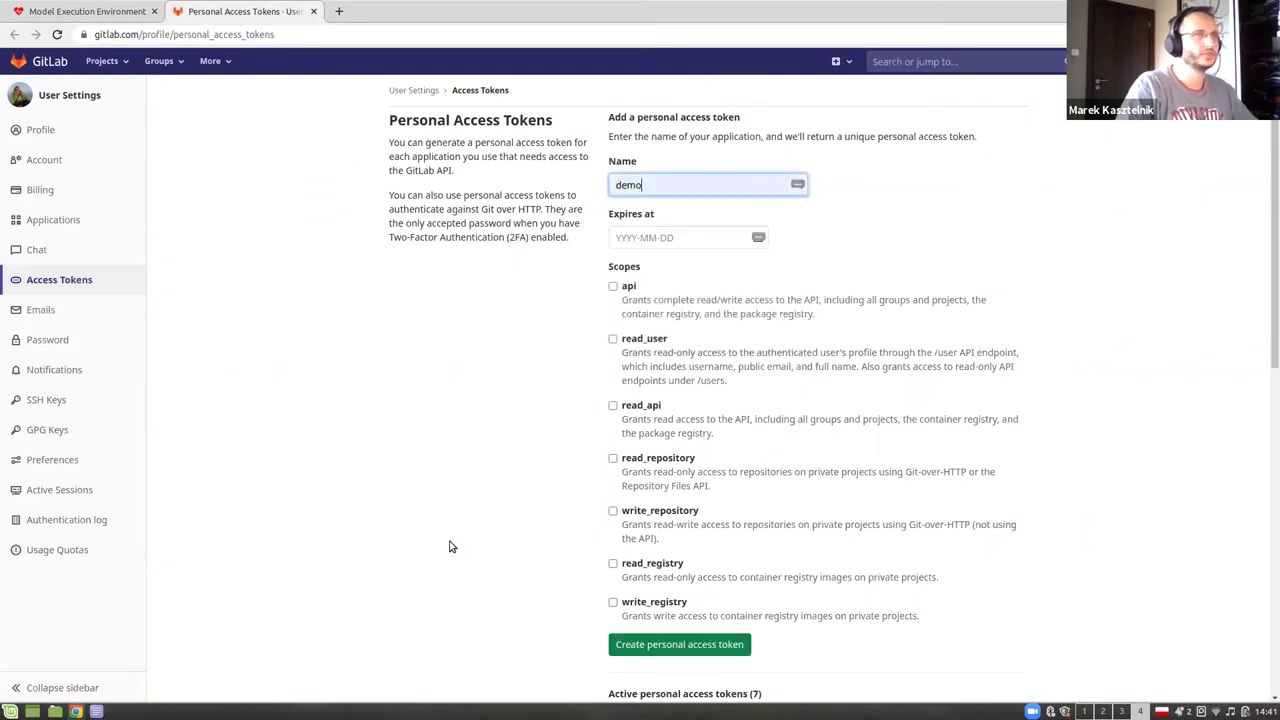
pyautogui.click(612, 406)
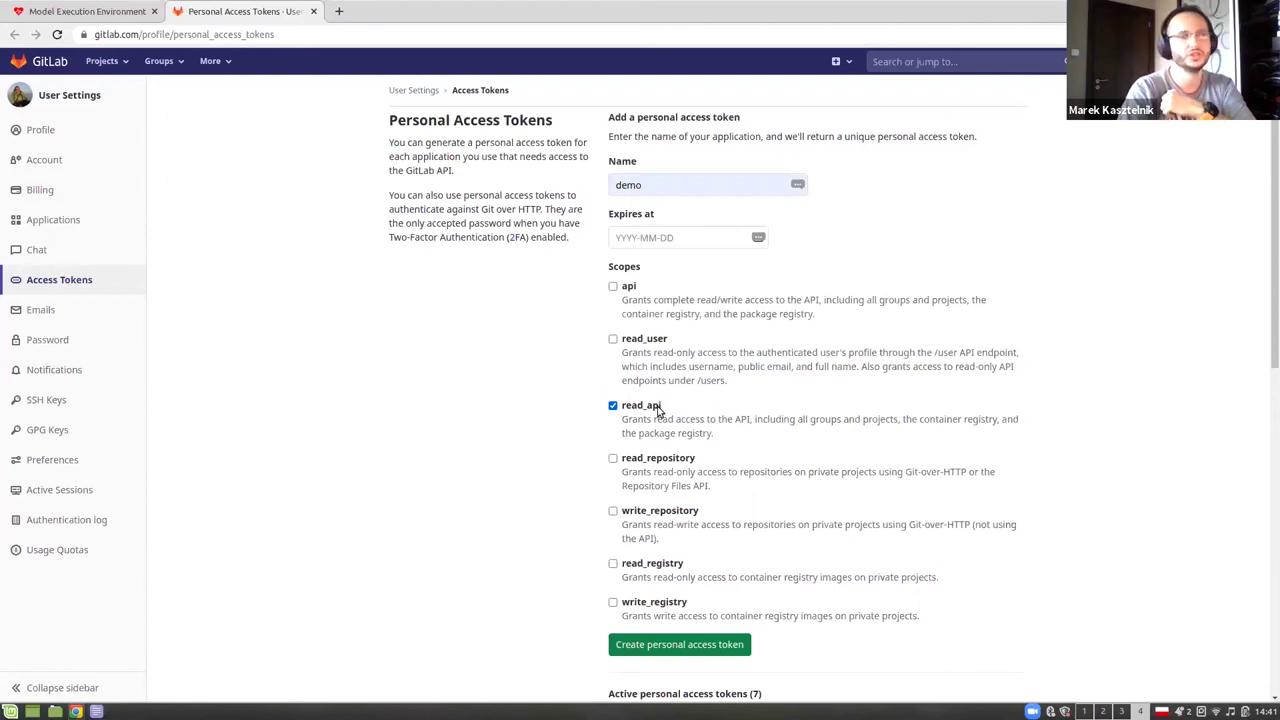
pyautogui.click(626, 239)
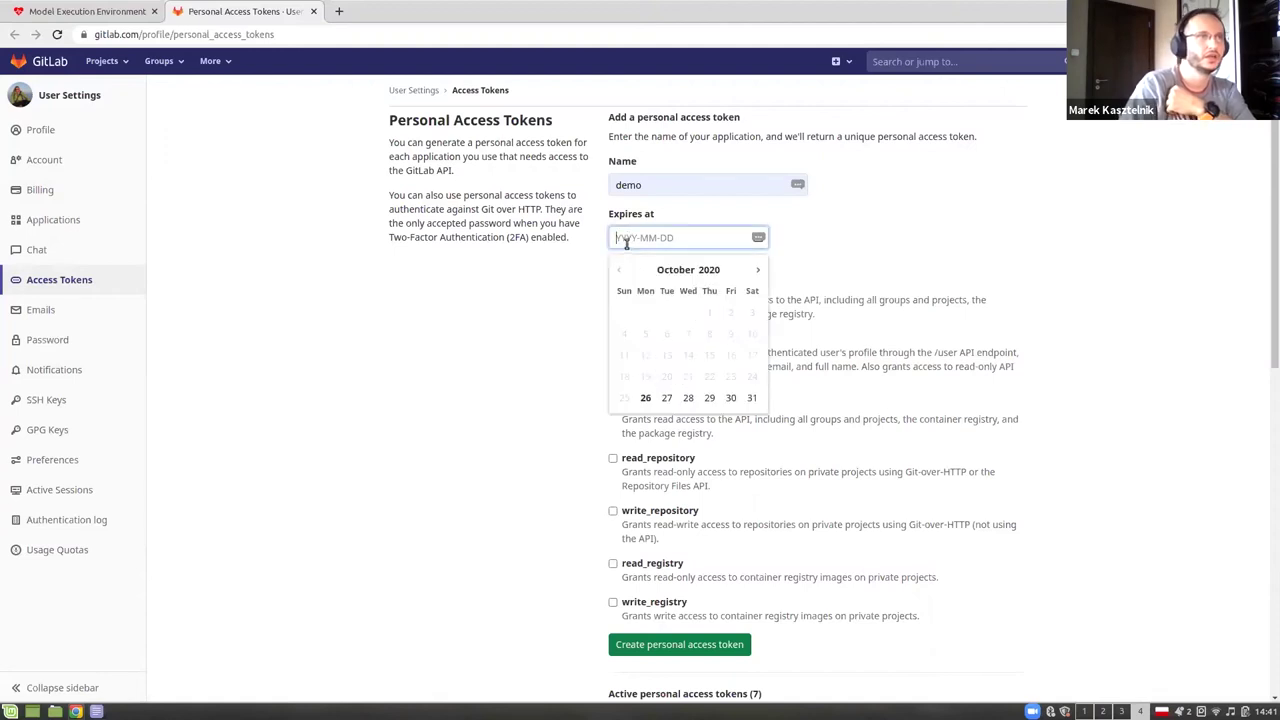
pyautogui.click(667, 397)
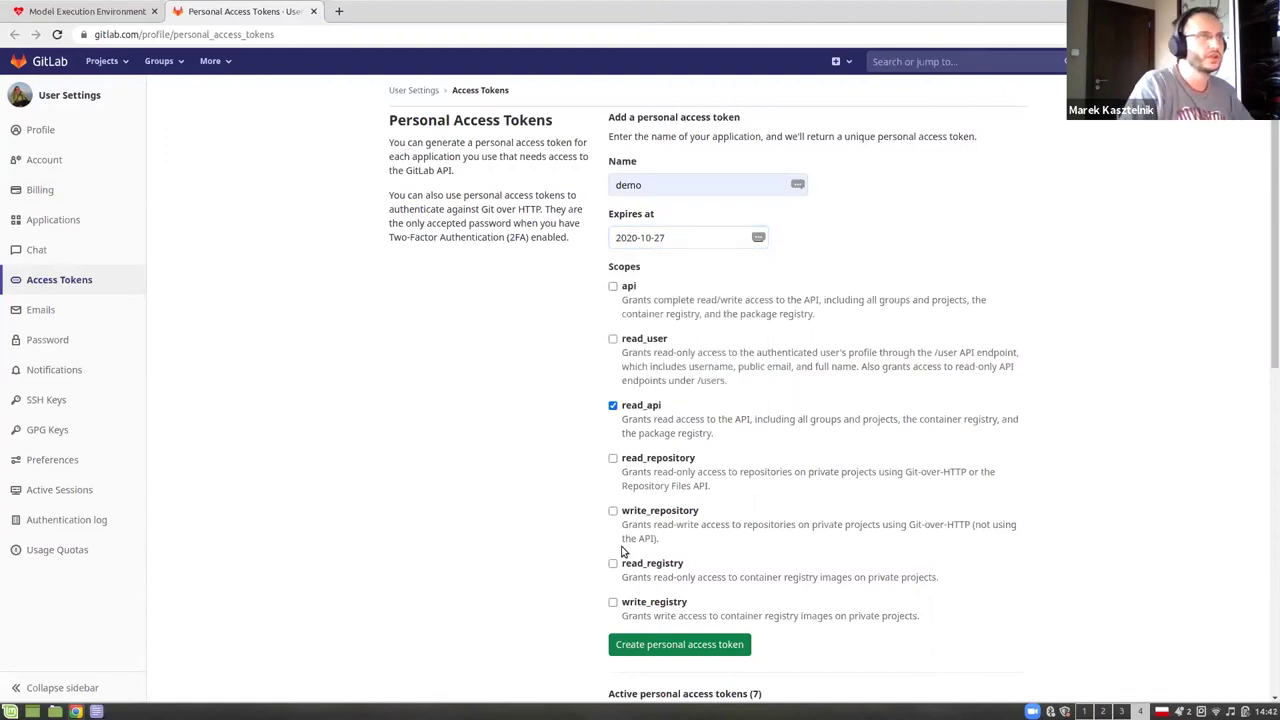
pyautogui.click(630, 646)
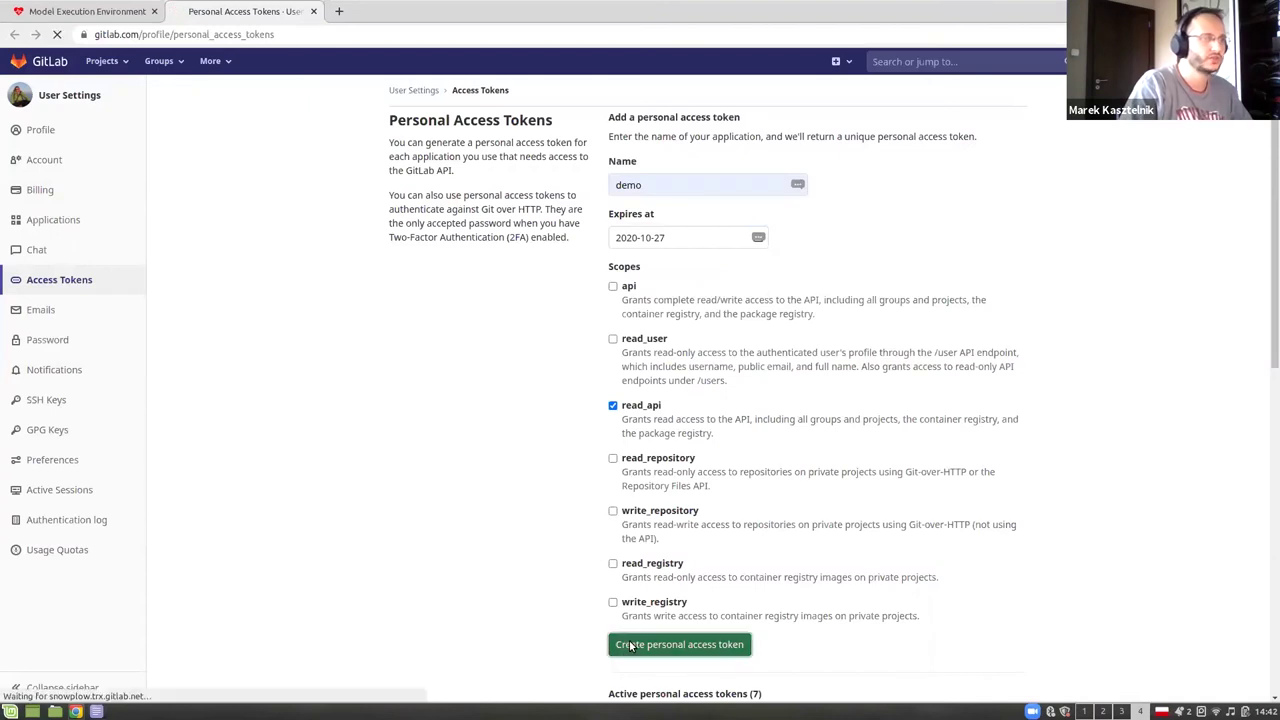
# Copy the new token into the organization's Gitlab private token field and attach download-key as the Gitlab download key file.
pyautogui.click(1010, 183)
pyautogui.click(87, 11)
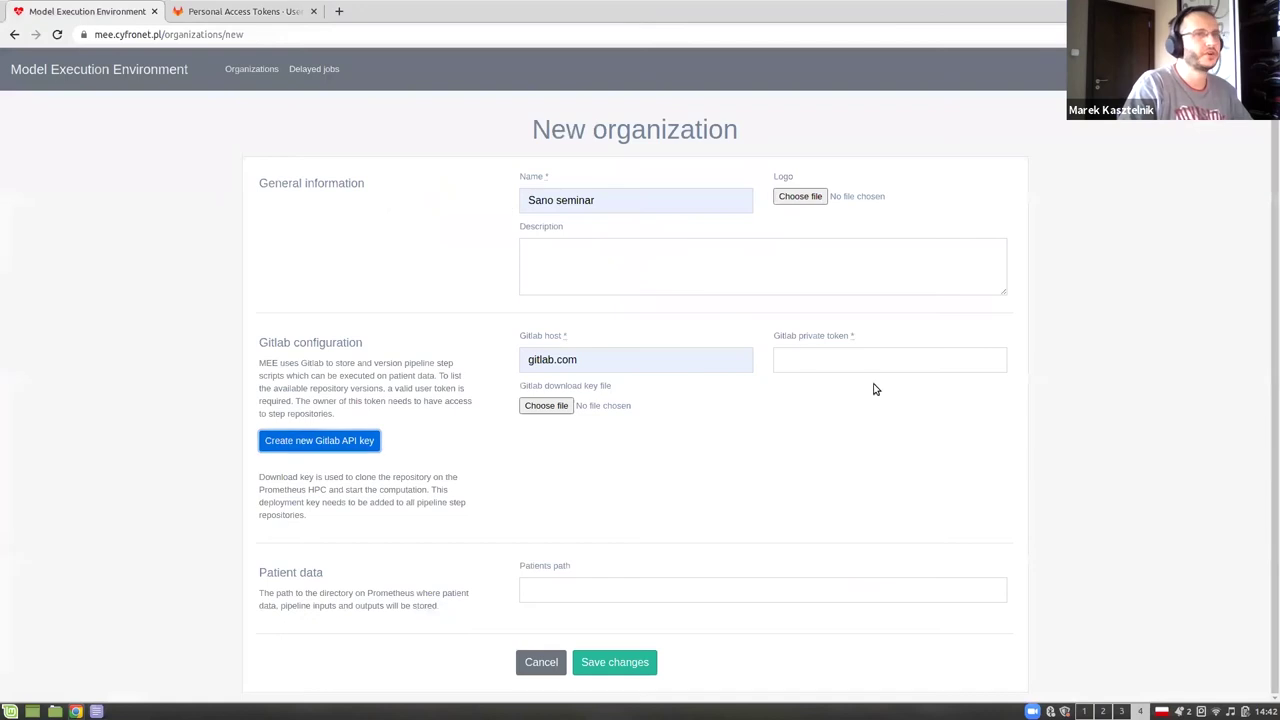
pyautogui.click(882, 366)
pyautogui.hotkey('ctrl', 'v')
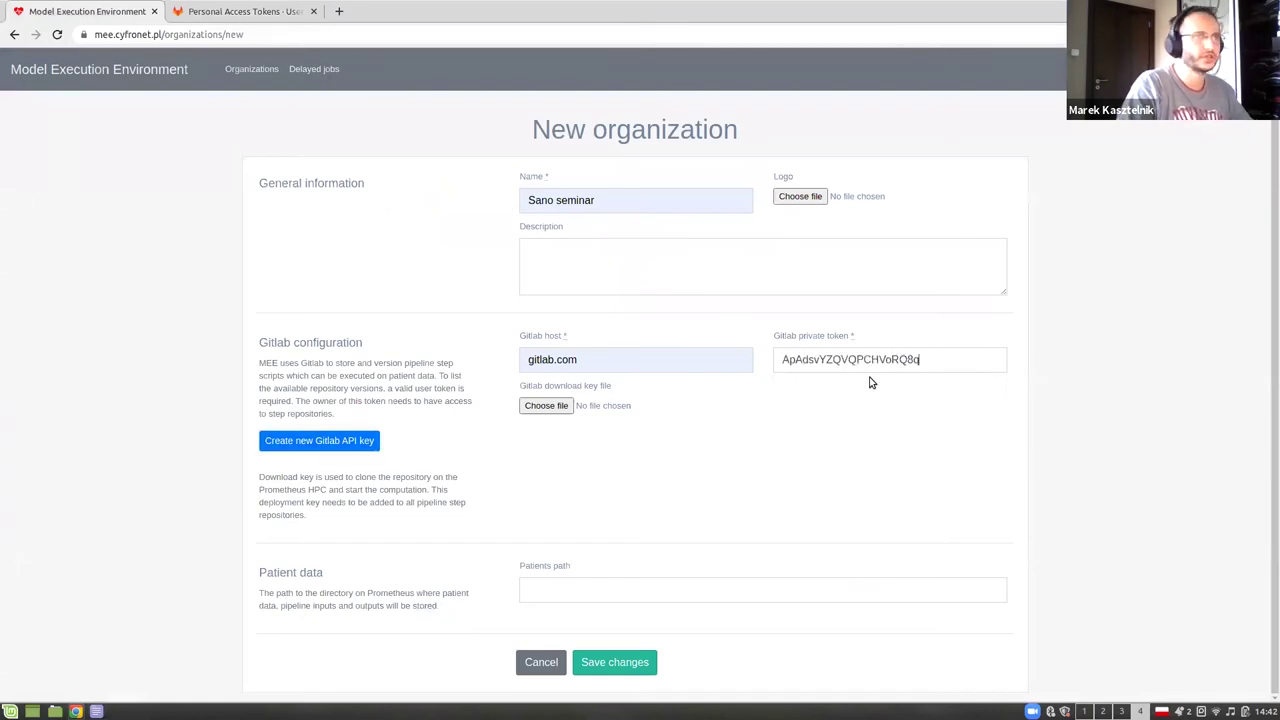
pyautogui.click(536, 414)
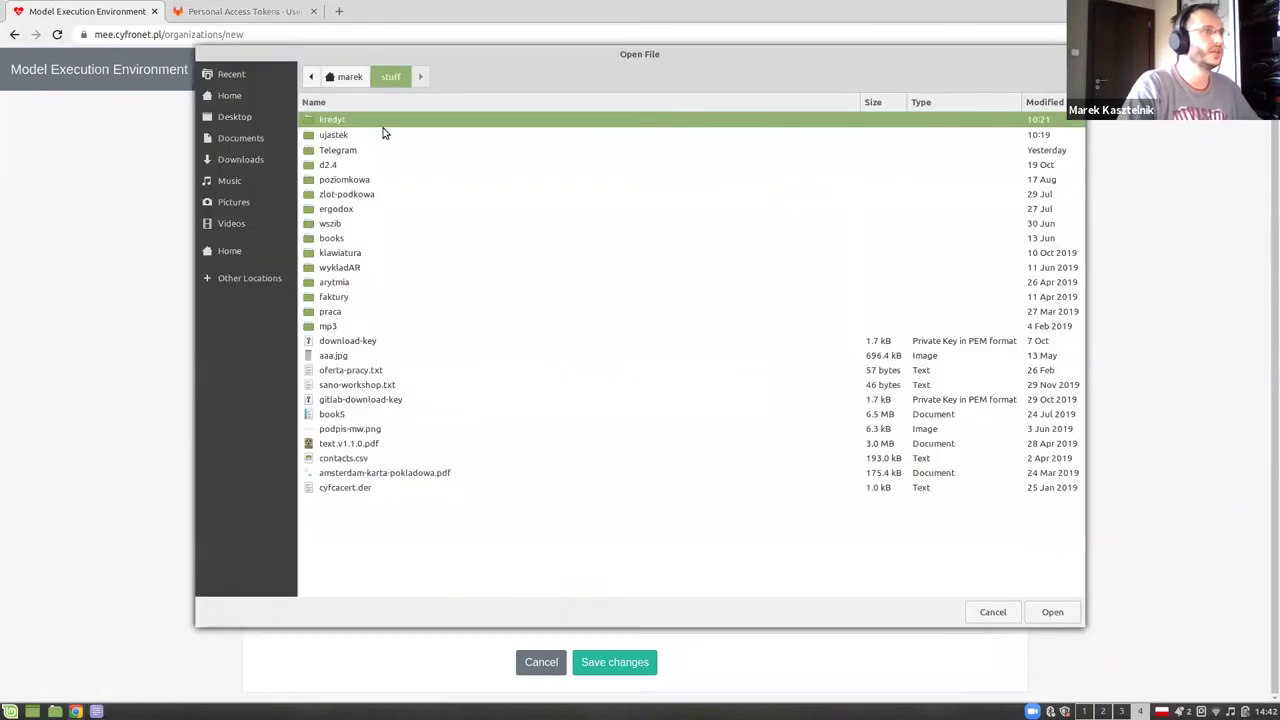
pyautogui.doubleClick(338, 341)
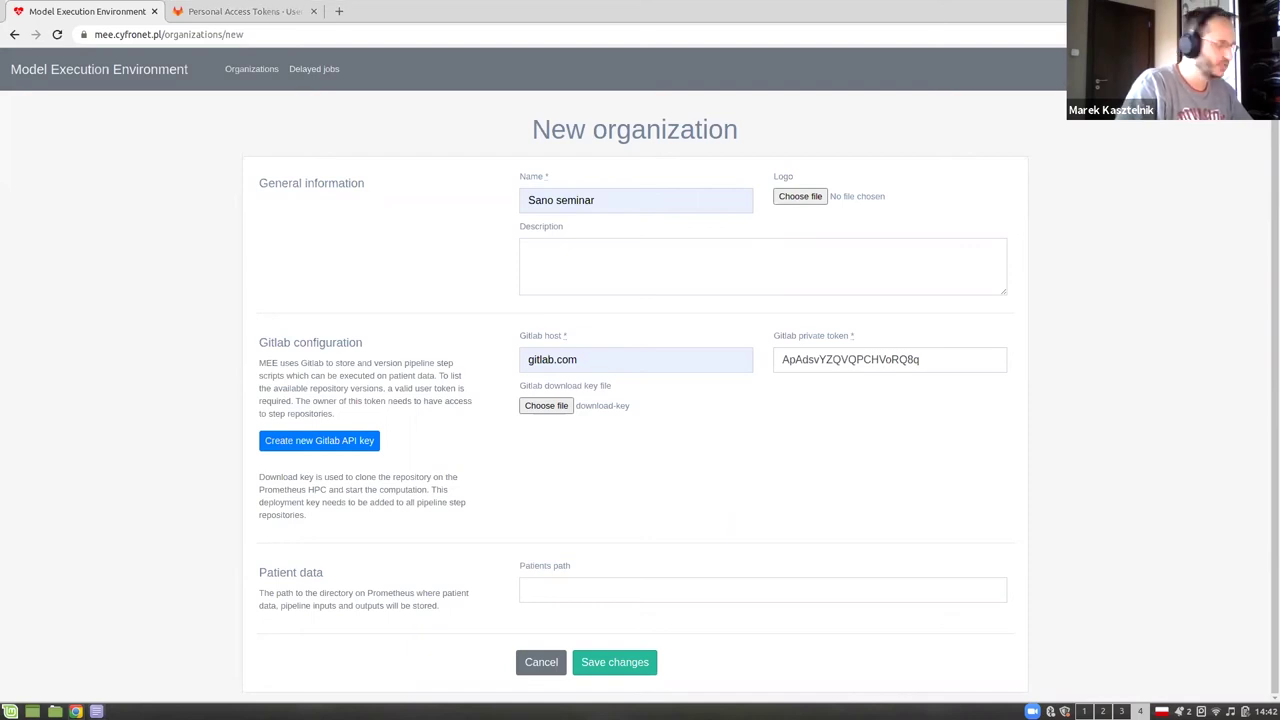
# Set the patients path to /net/archive/groups/plggprimage/demo and save the new organization.
pyautogui.click(584, 595)
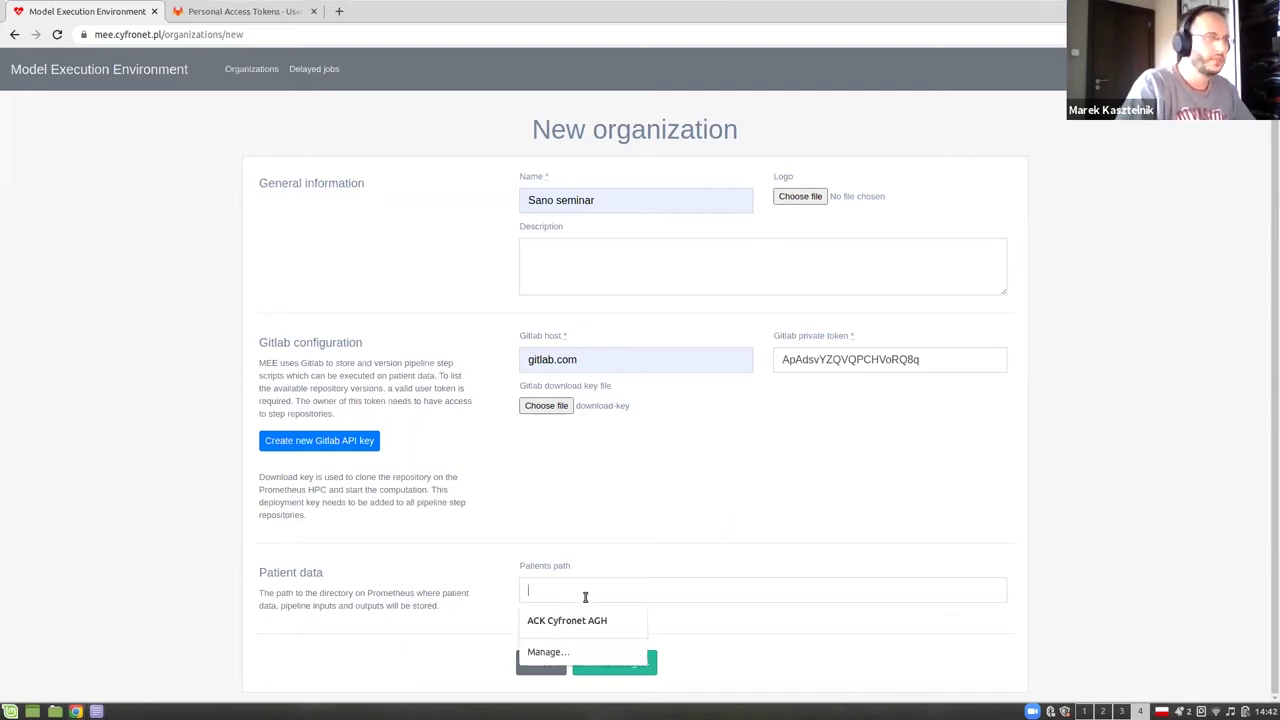
pyautogui.hotkey('ctrl', 'v')
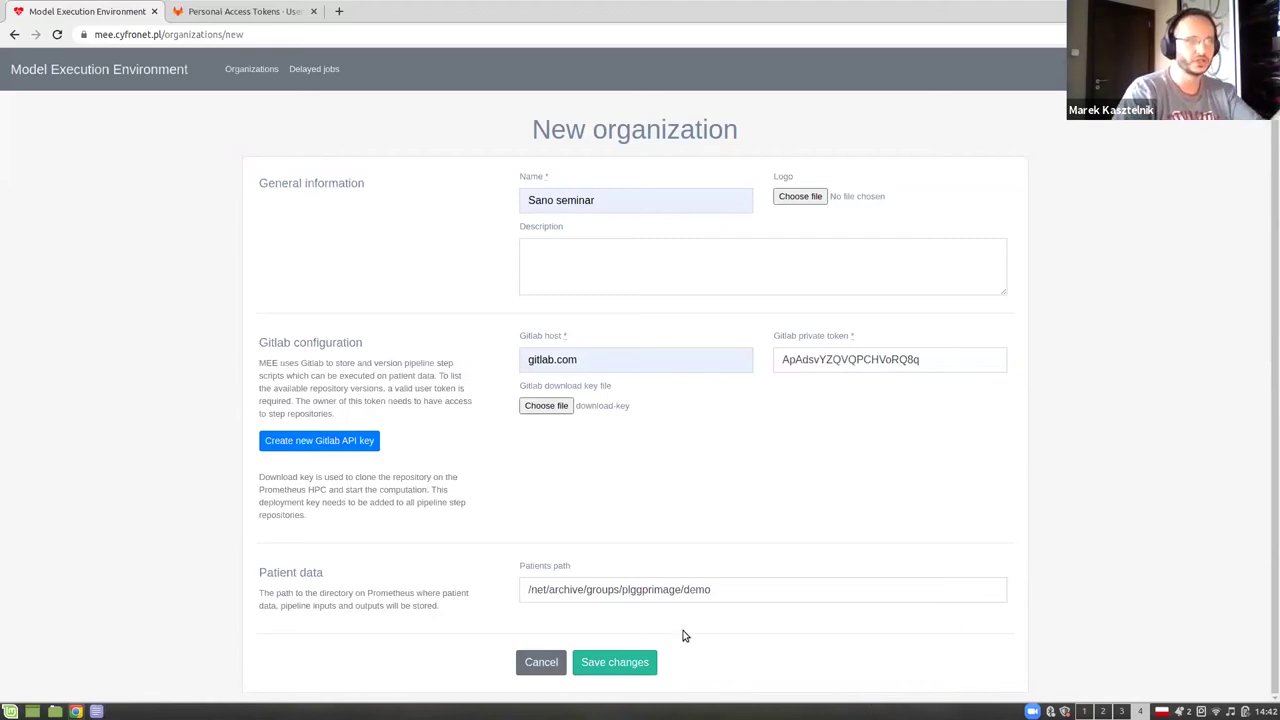
pyautogui.click(614, 656)
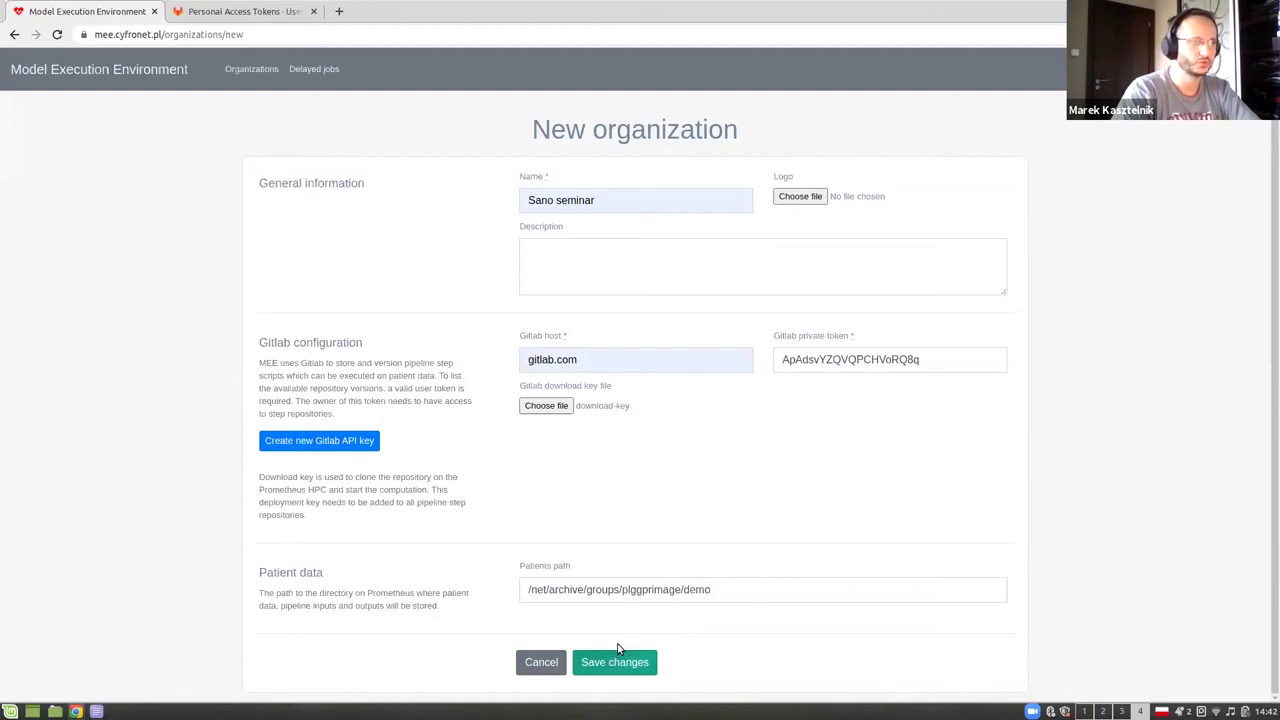
pyautogui.click(646, 662)
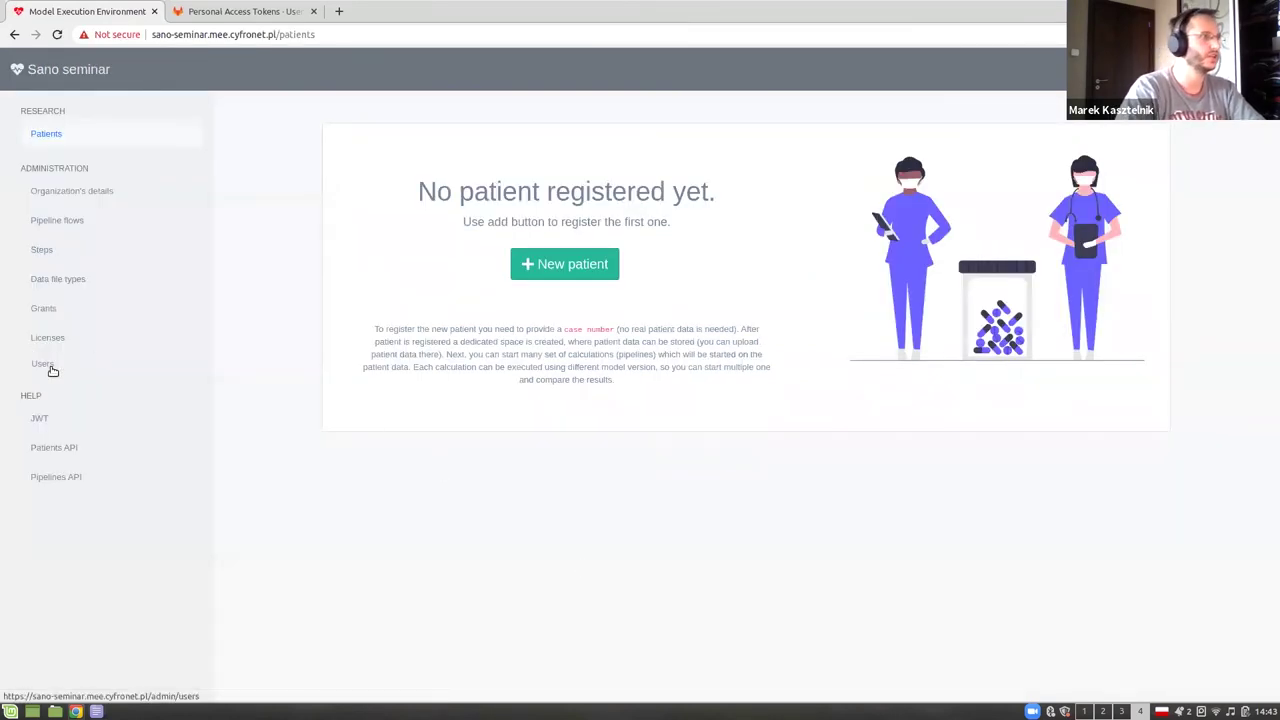
# Examine the new organization's user list and the roles assigned to its only member.
pyautogui.click(47, 366)
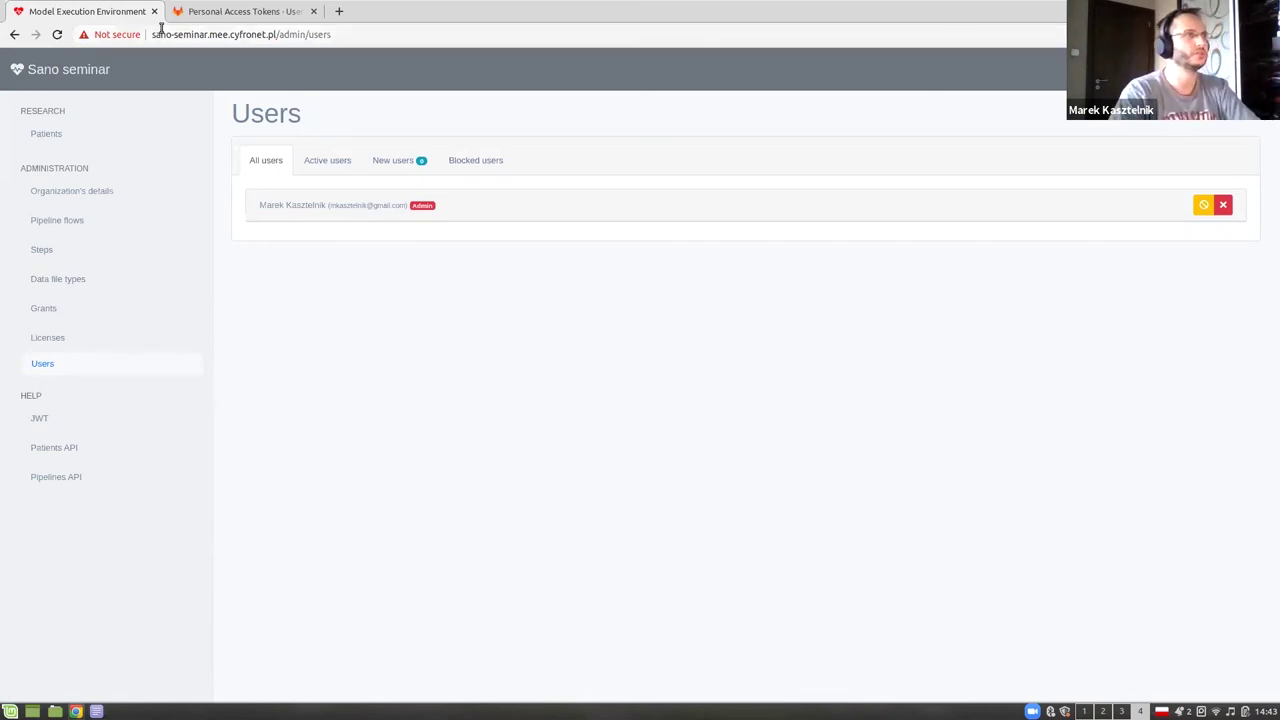
pyautogui.moveTo(151, 36); pyautogui.dragTo(281, 36)
pyautogui.click(405, 340)
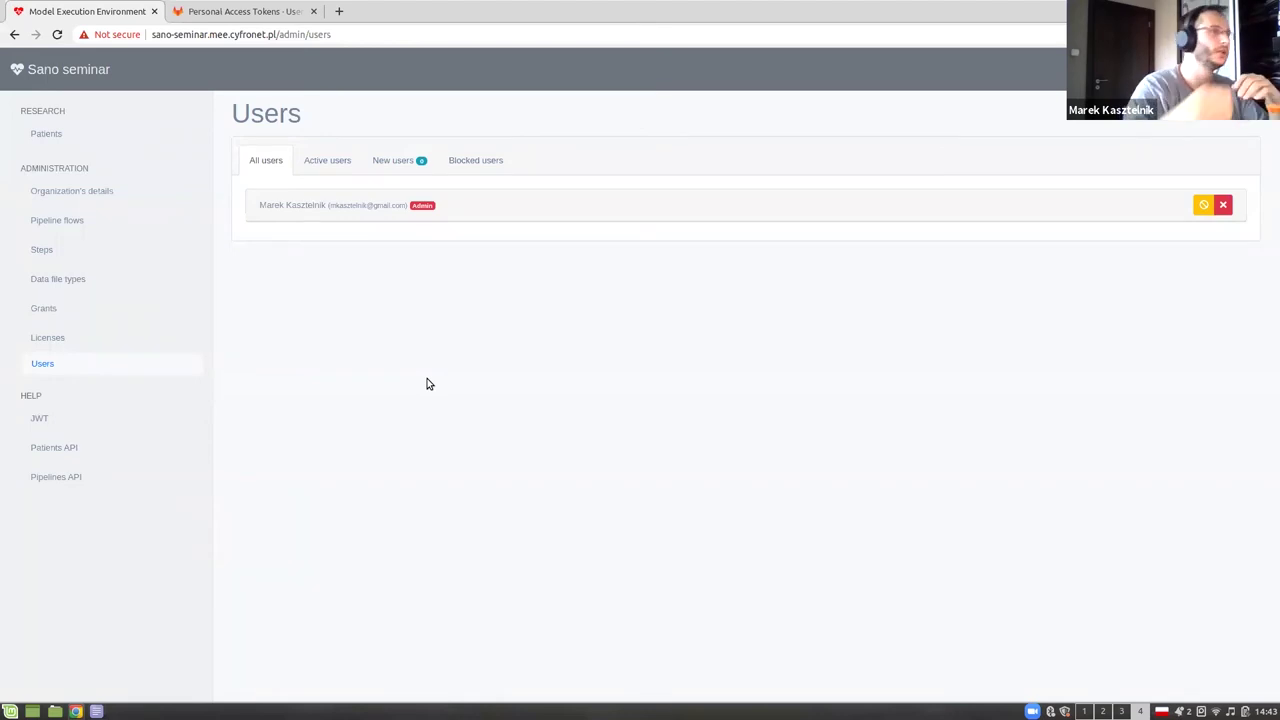
pyautogui.click(325, 208)
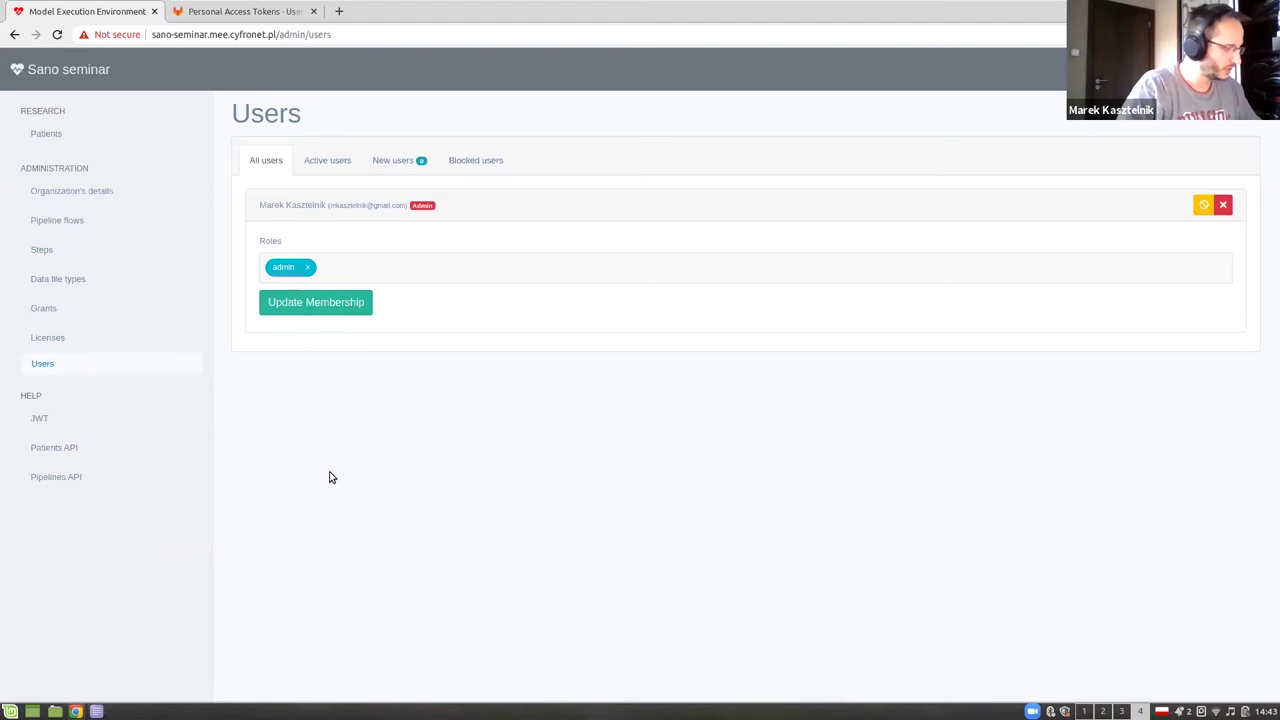
pyautogui.click(330, 473)
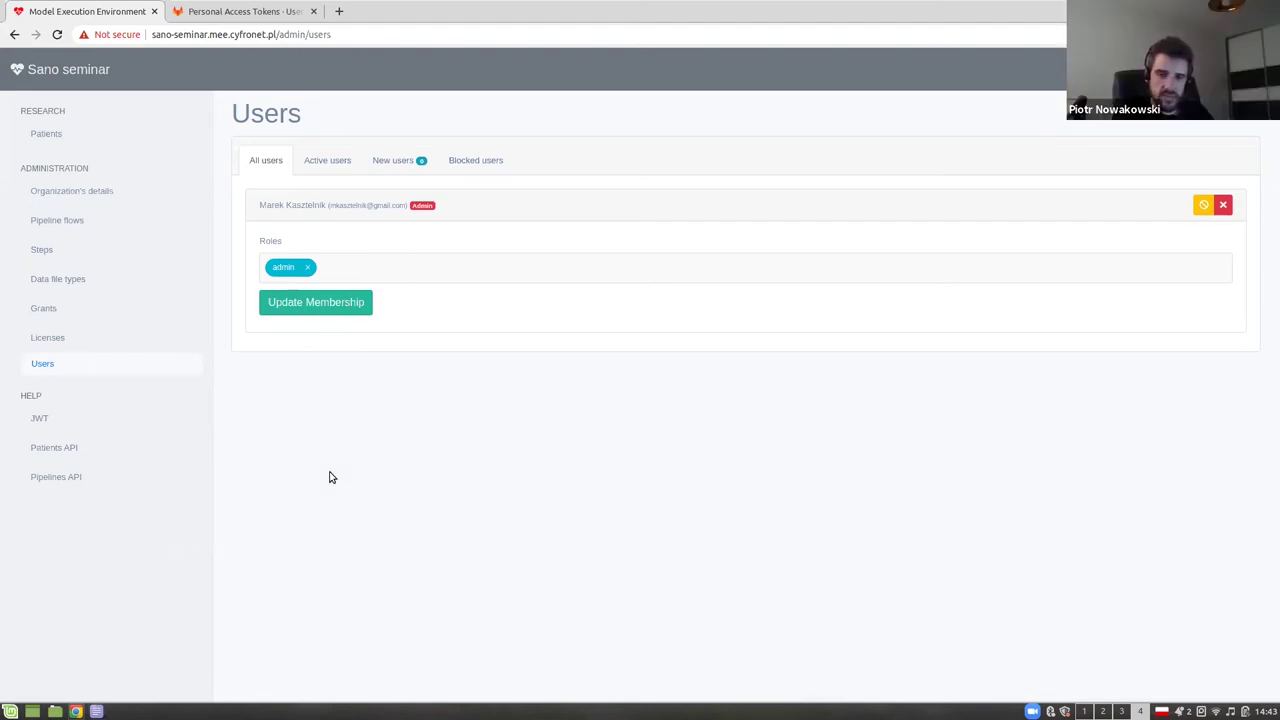
pyautogui.hotkey('ctrl', '+')
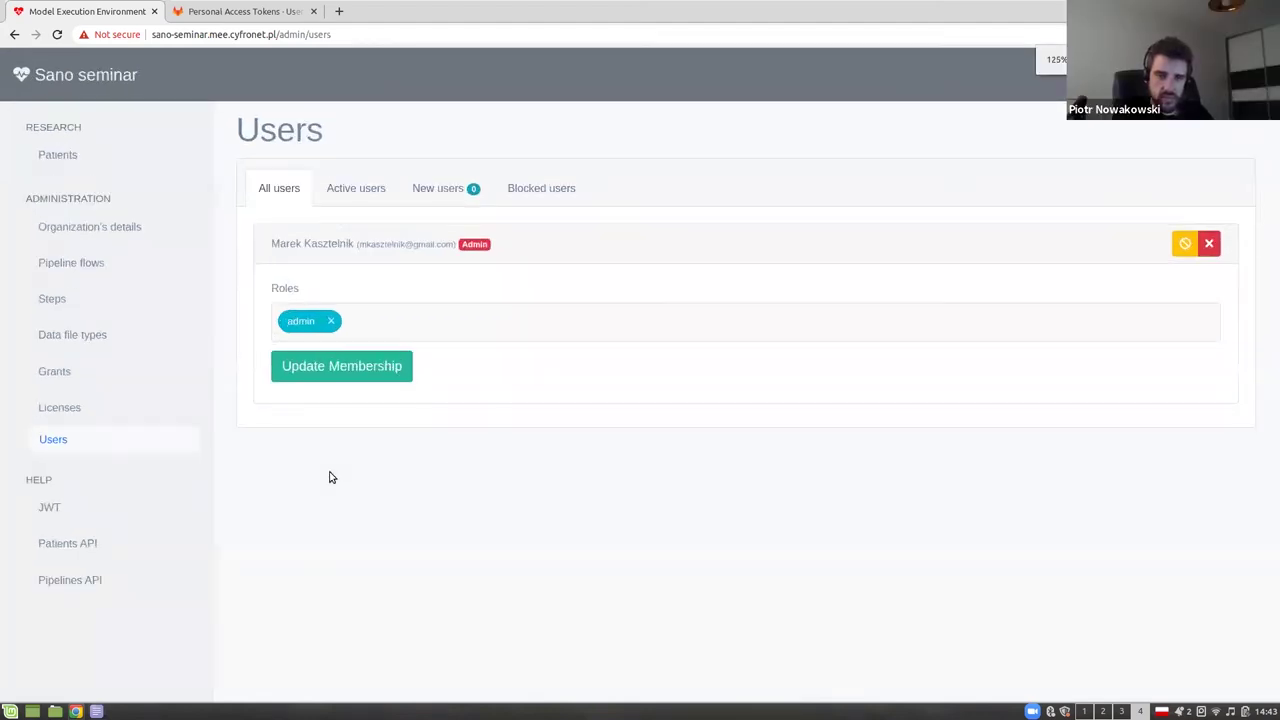
pyautogui.hotkey('ctrl', '-')
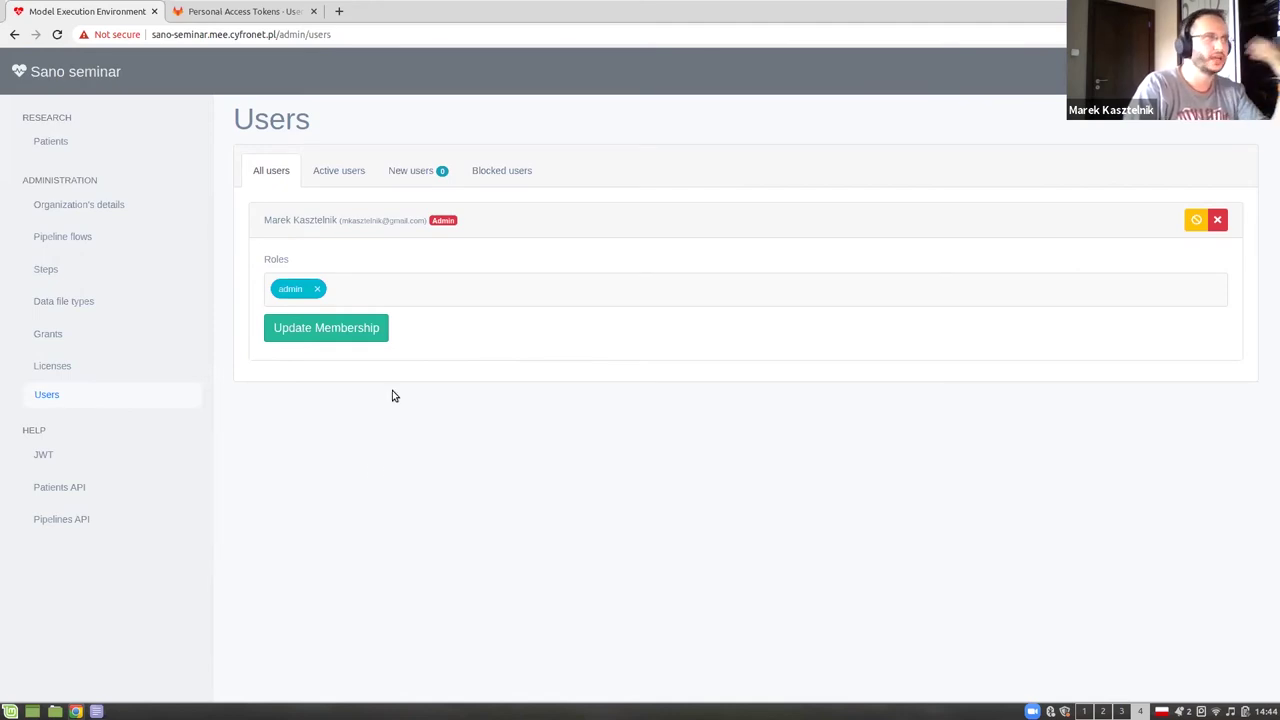
pyautogui.click(410, 288)
pyautogui.click(700, 488)
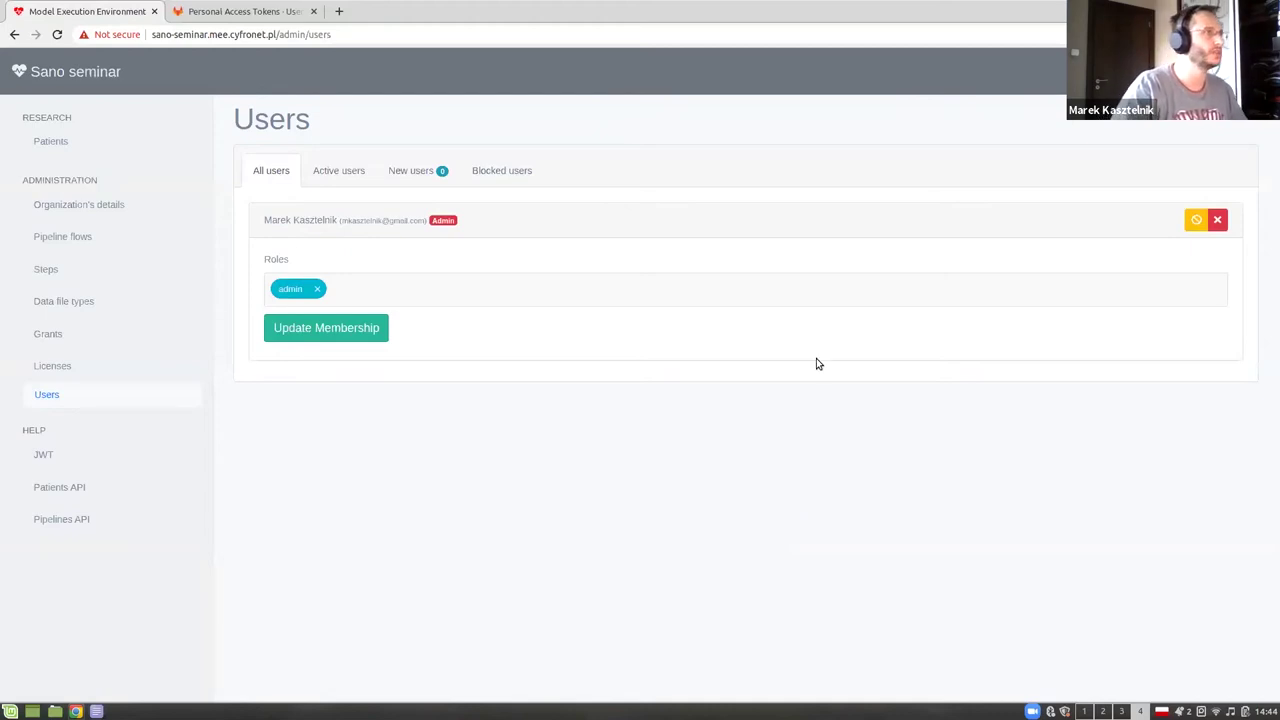
# Switch to the demo organization's user administration page at demo.mee.cyfronet.pl/admin/users.
pyautogui.moveTo(206, 34); pyautogui.dragTo(152, 34)
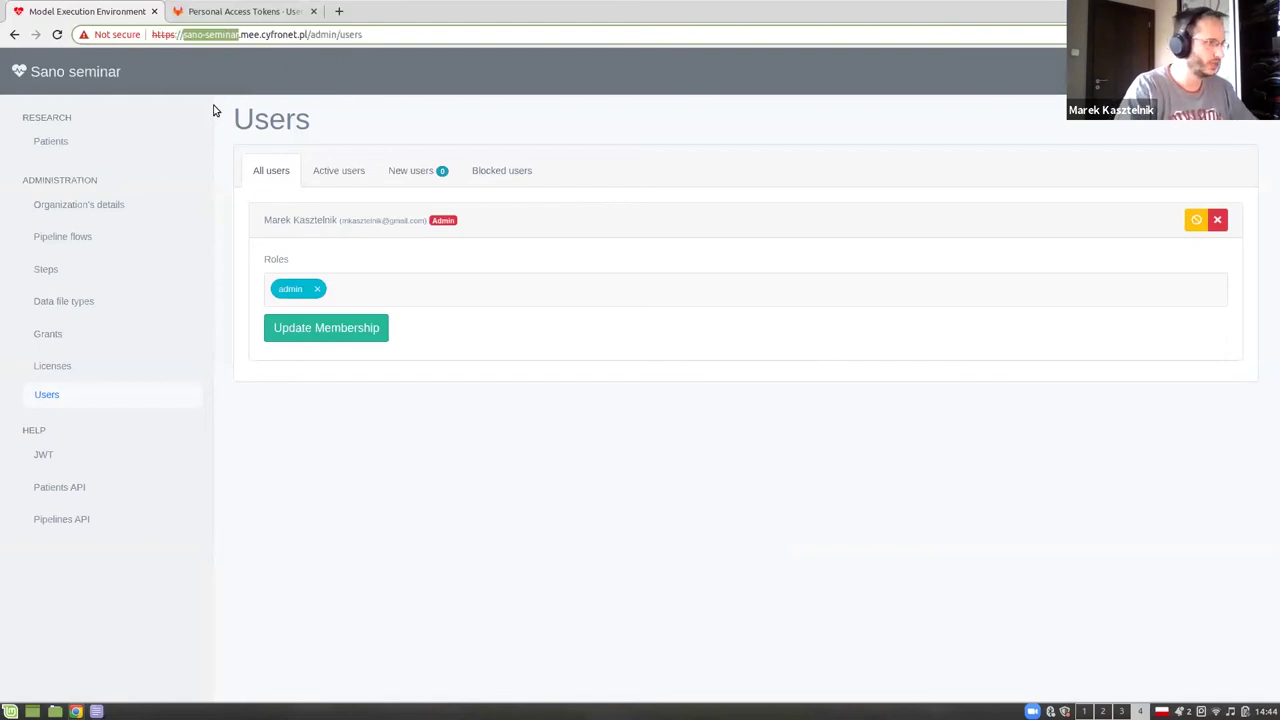
pyautogui.write('demo')
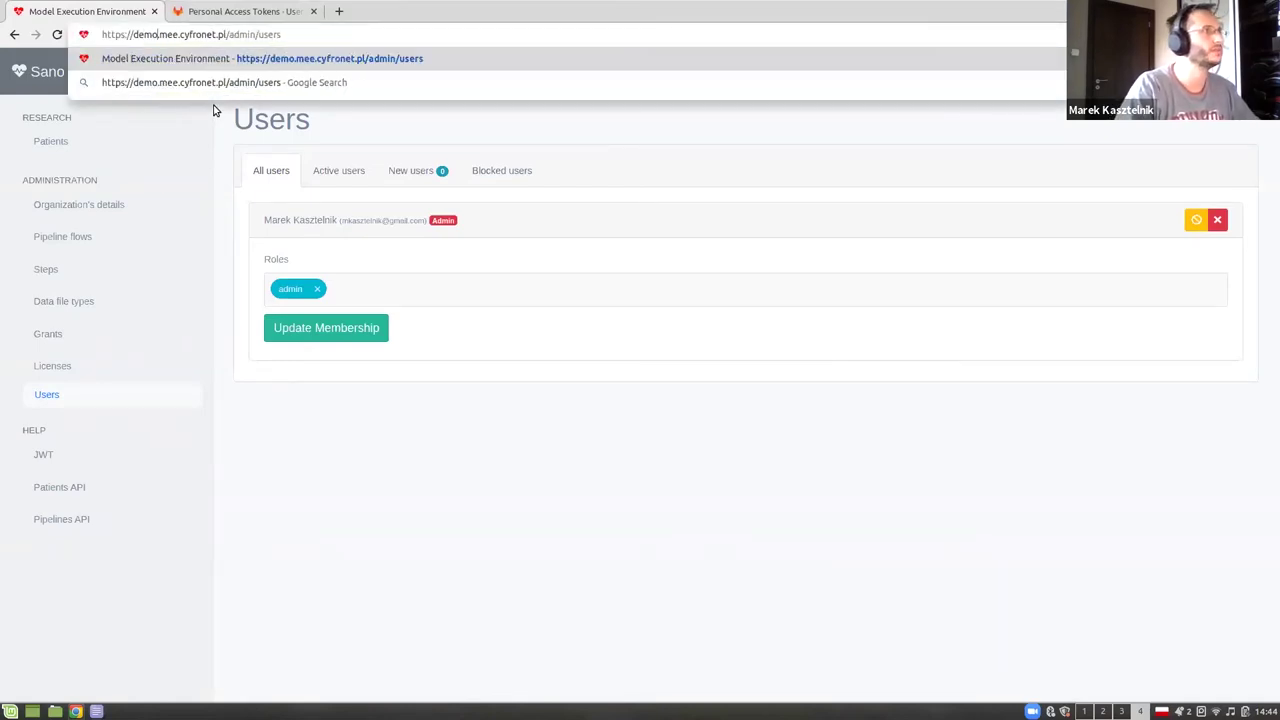
pyautogui.press('Return')
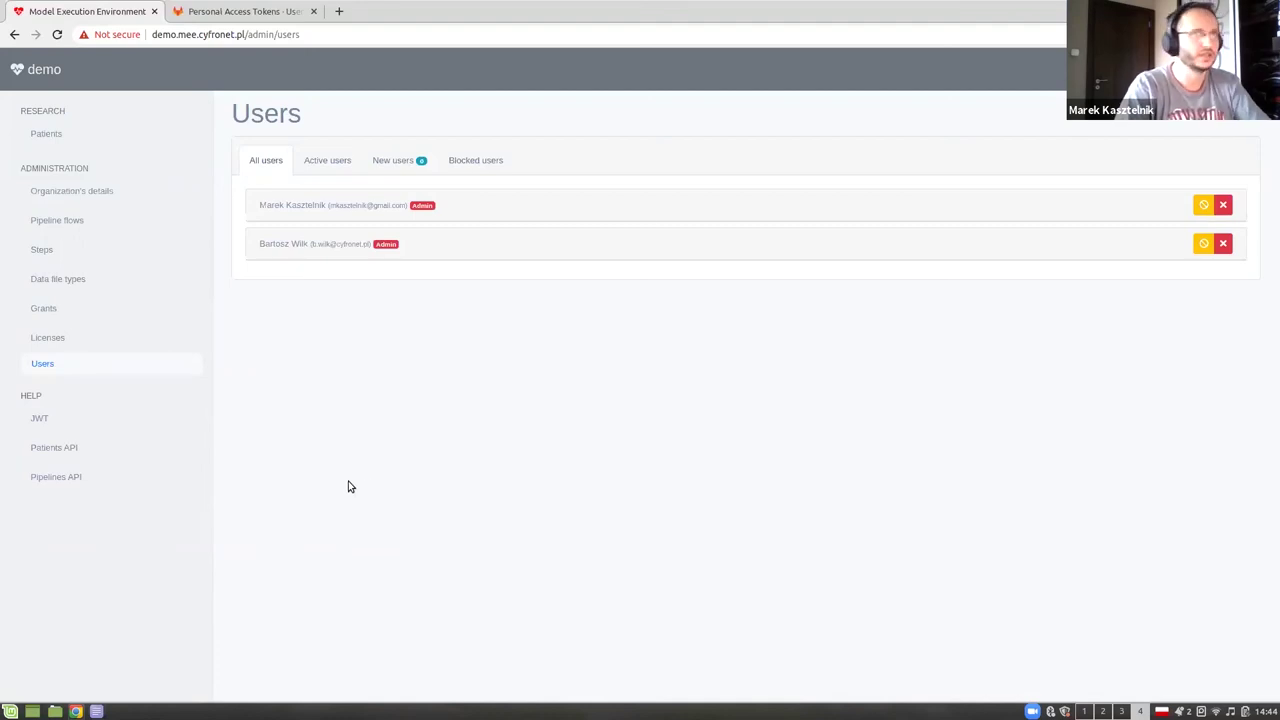
# Start a new license in the demo organization and name it "ansys".
pyautogui.click(69, 344)
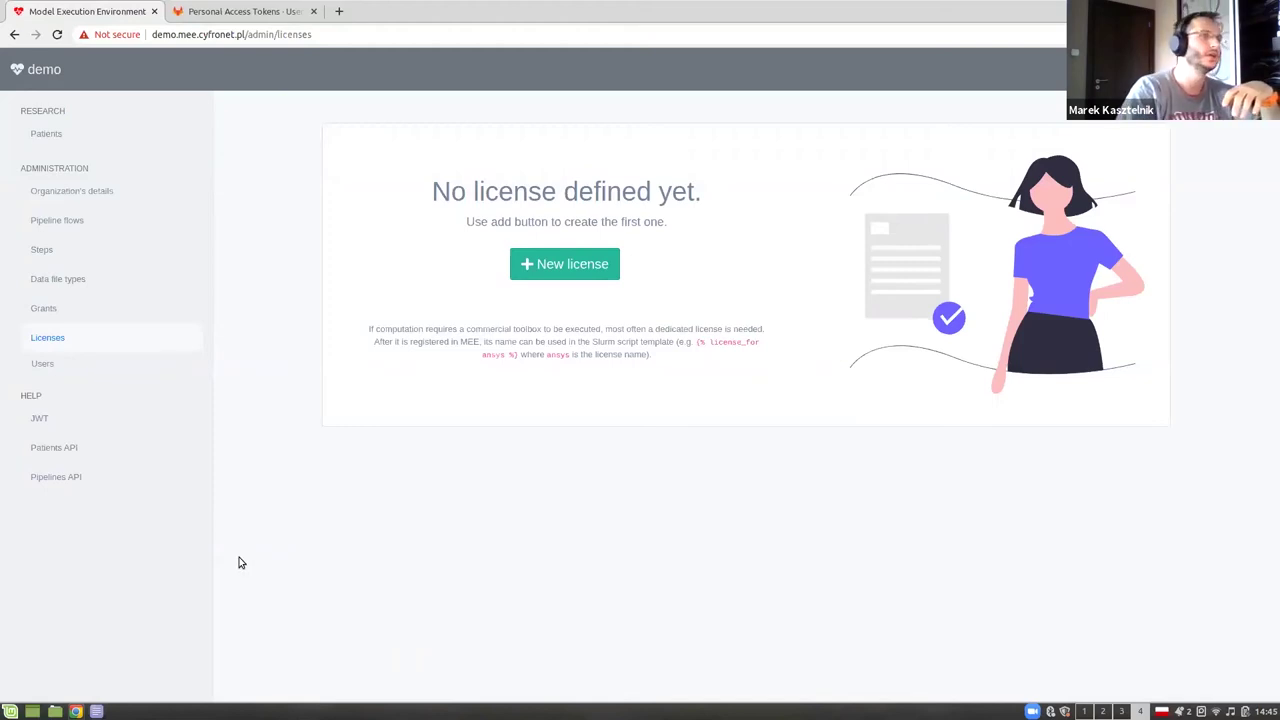
pyautogui.click(586, 266)
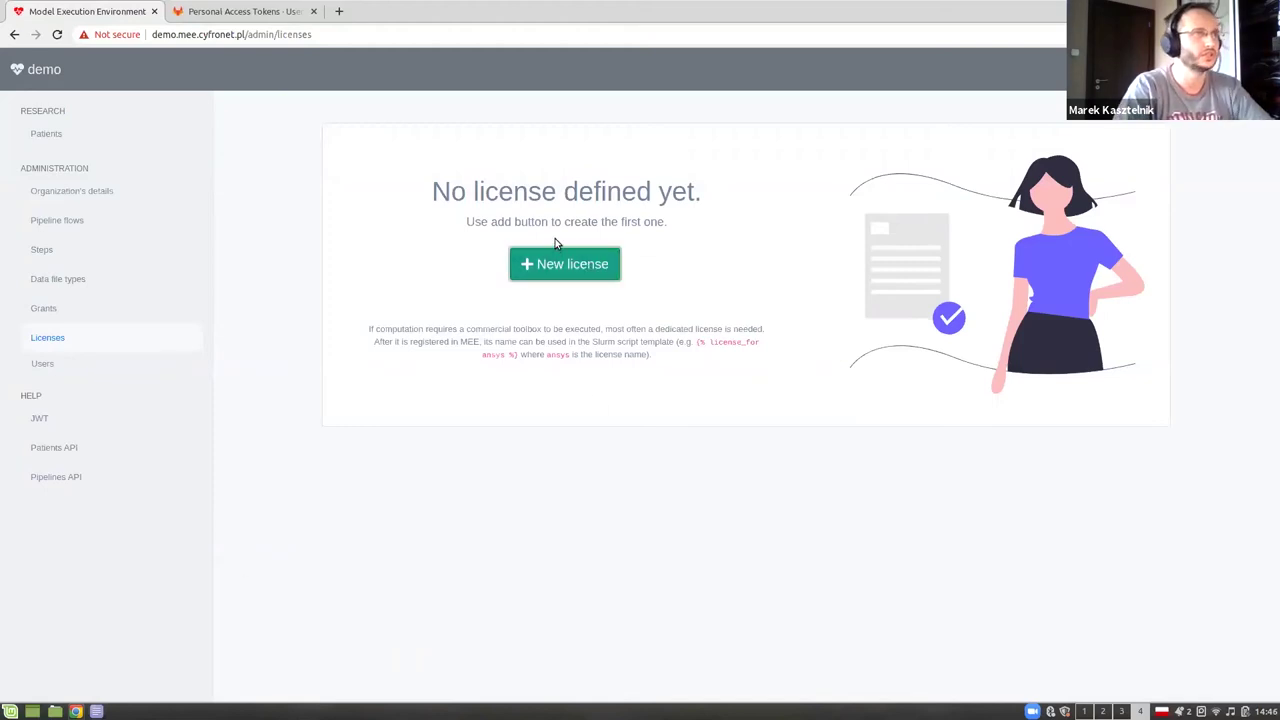
pyautogui.click(572, 268)
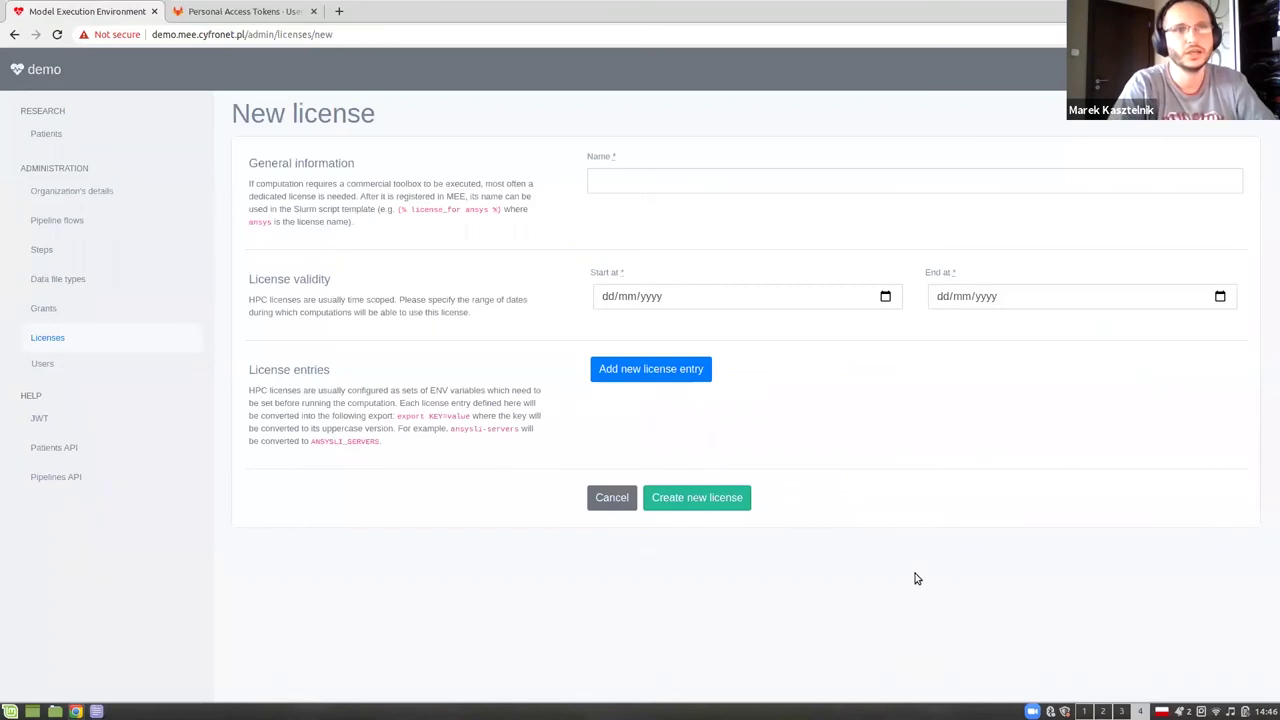
pyautogui.click(813, 174)
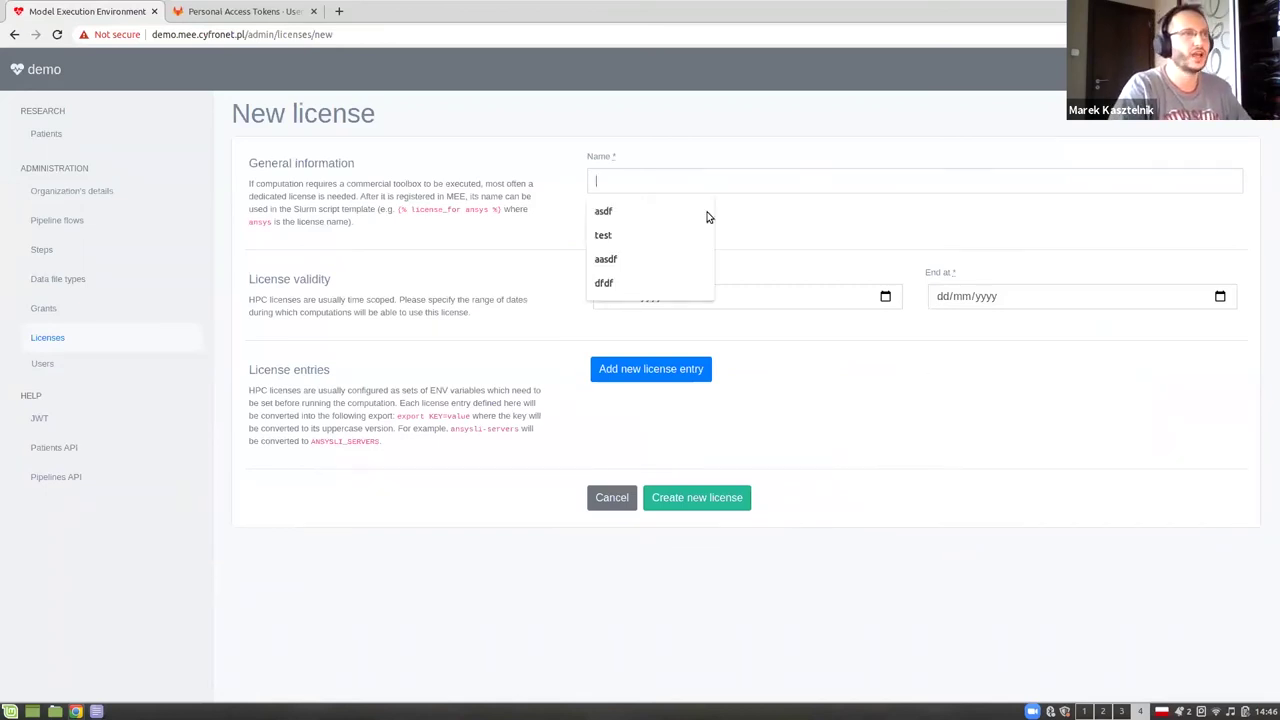
pyautogui.write('ansys')
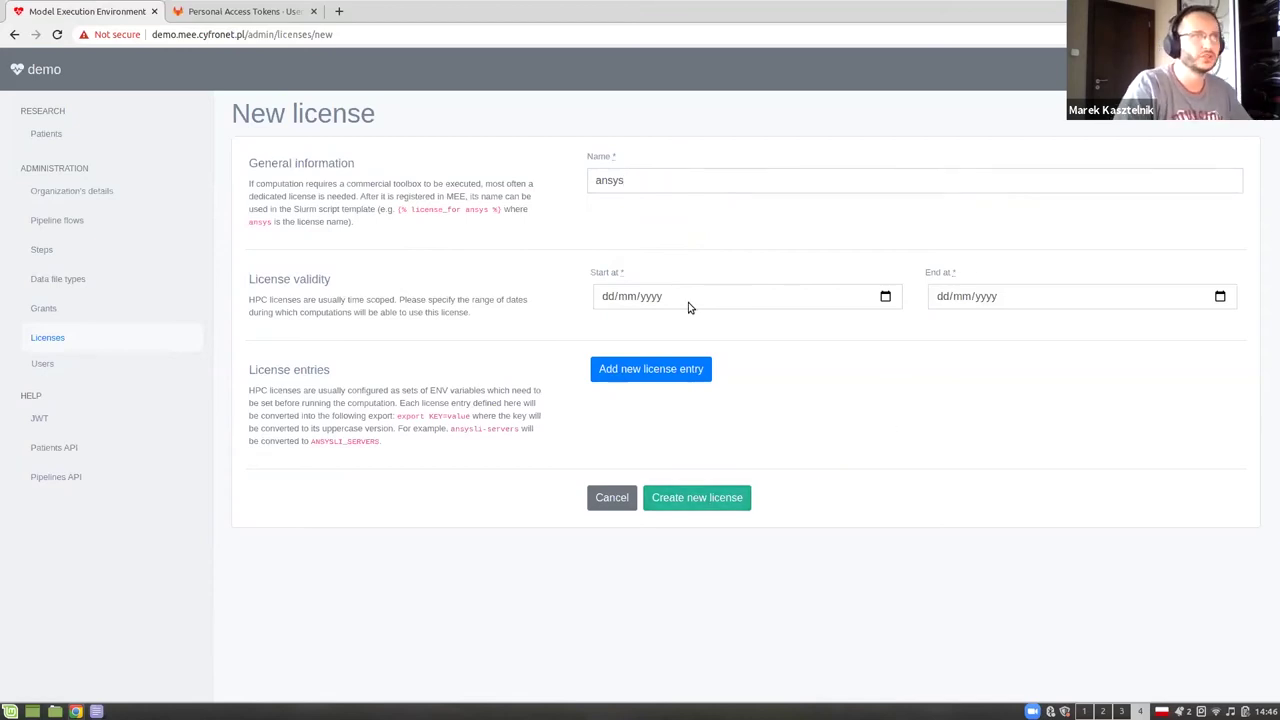
# Set the ansys license's validity from 01/01/2020 to 01/01/2021.
pyautogui.click(607, 297)
pyautogui.write('01/01/2020')
pyautogui.click(940, 300)
pyautogui.write('01/')
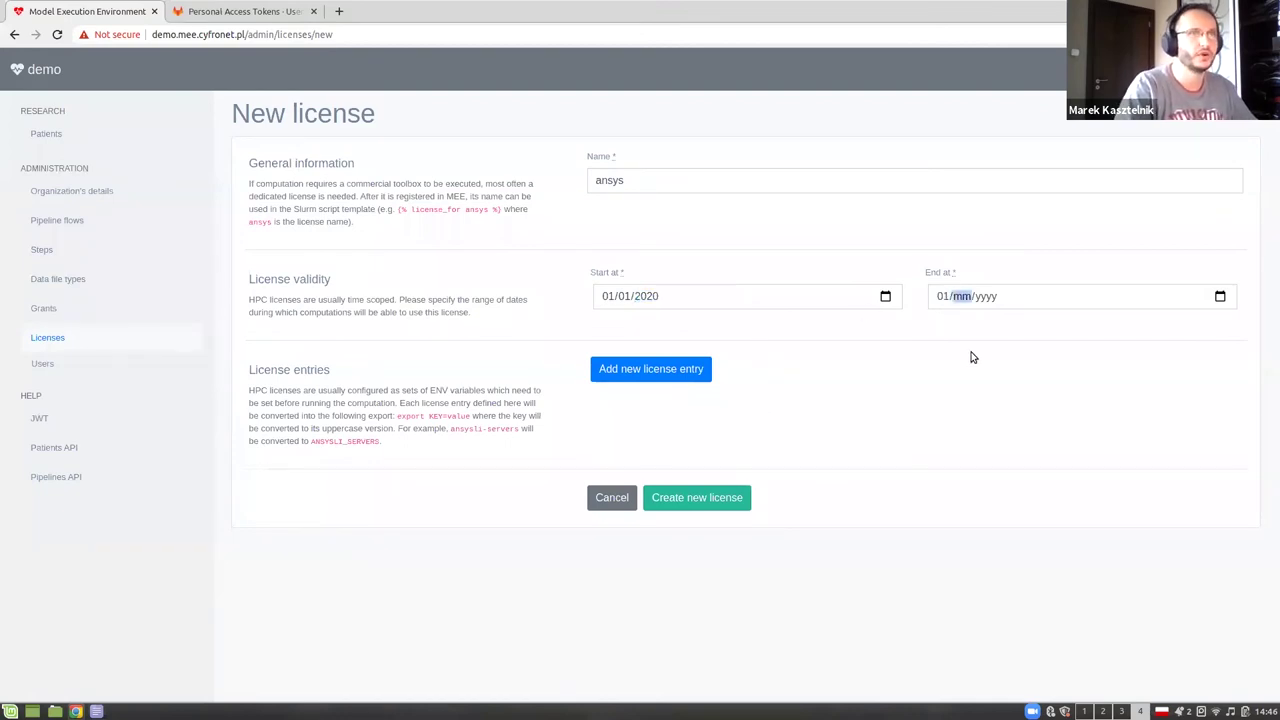
pyautogui.write('01/2021')
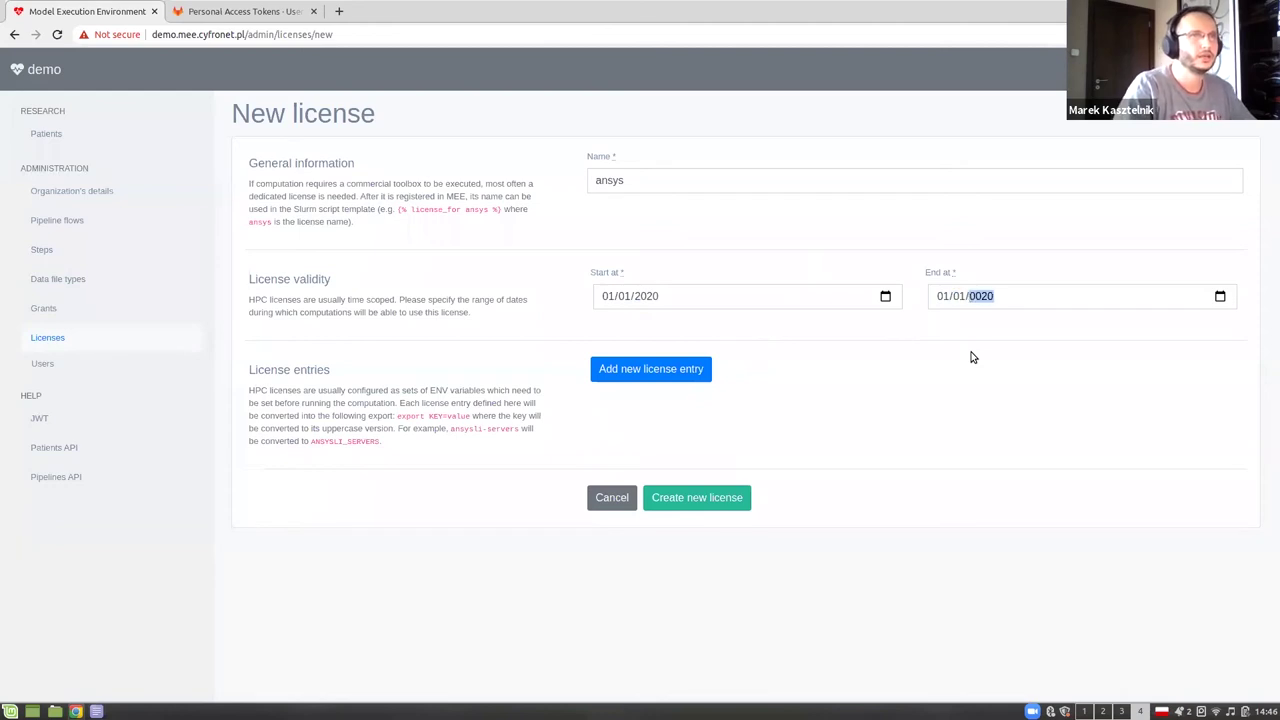
pyautogui.click(897, 485)
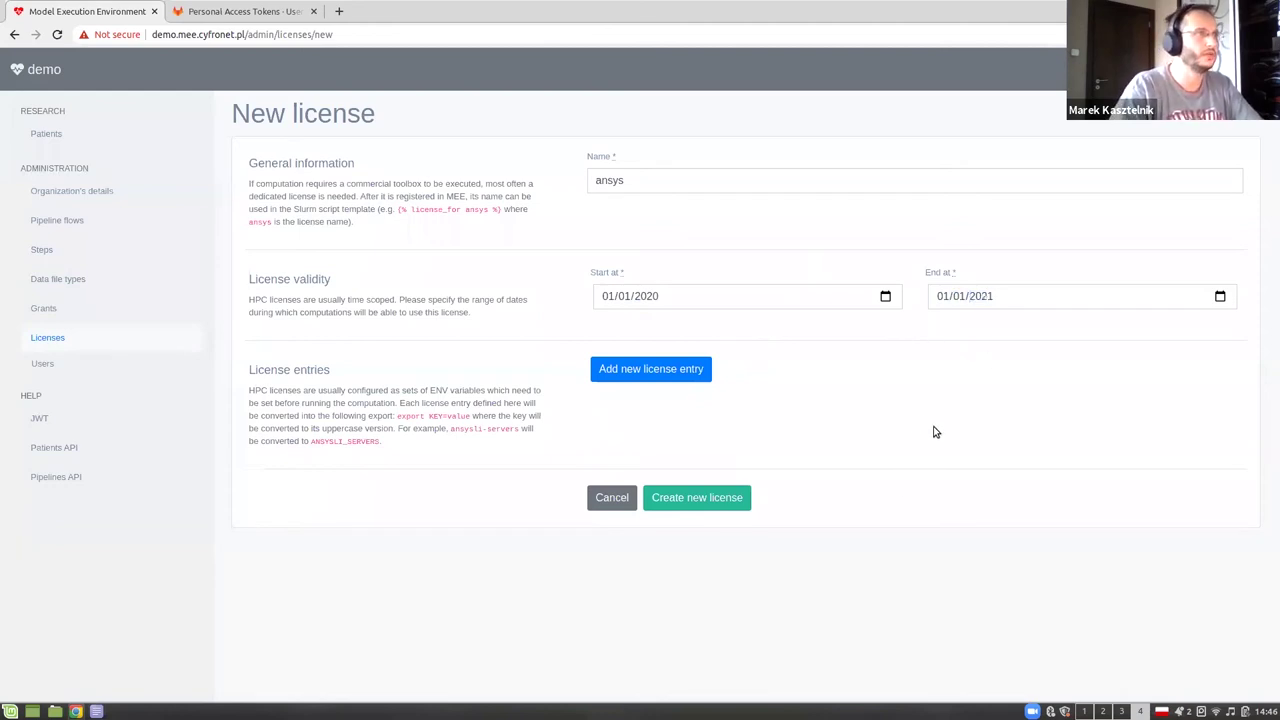
# Add a license entry with key SERVER and value "sss", and create the license.
pyautogui.click(651, 369)
pyautogui.click(798, 410)
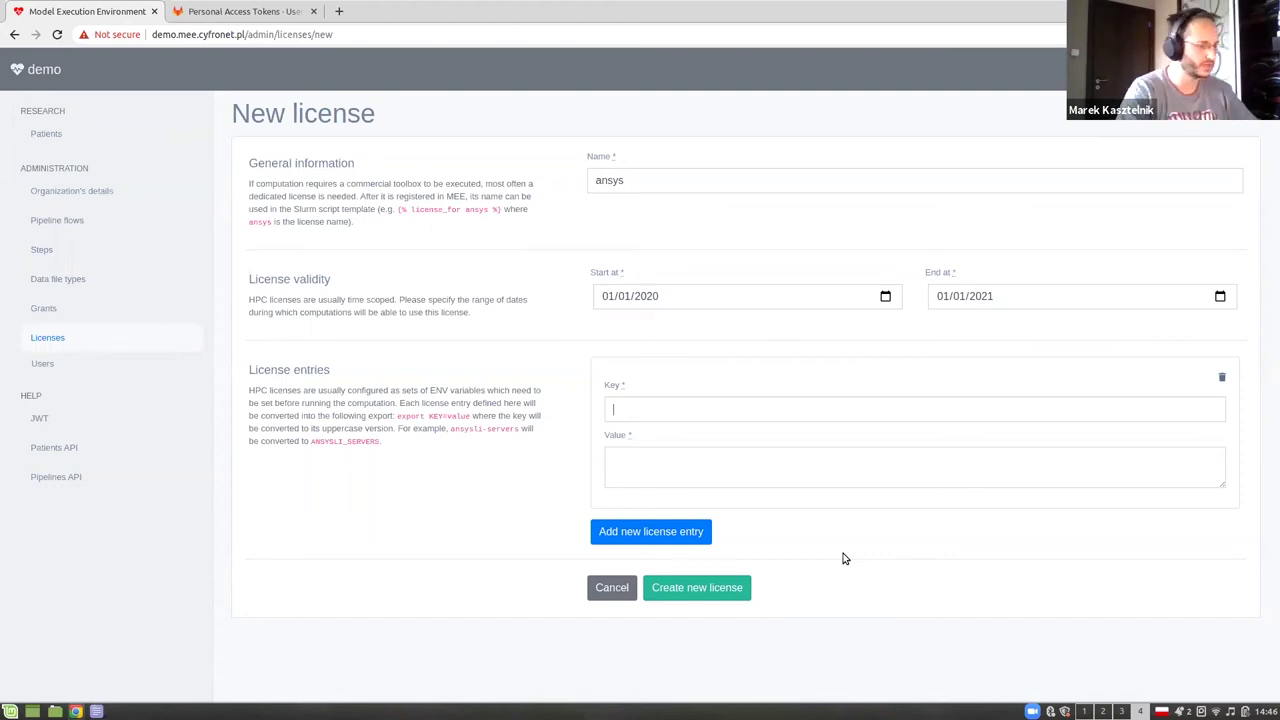
pyautogui.write('SERVER')
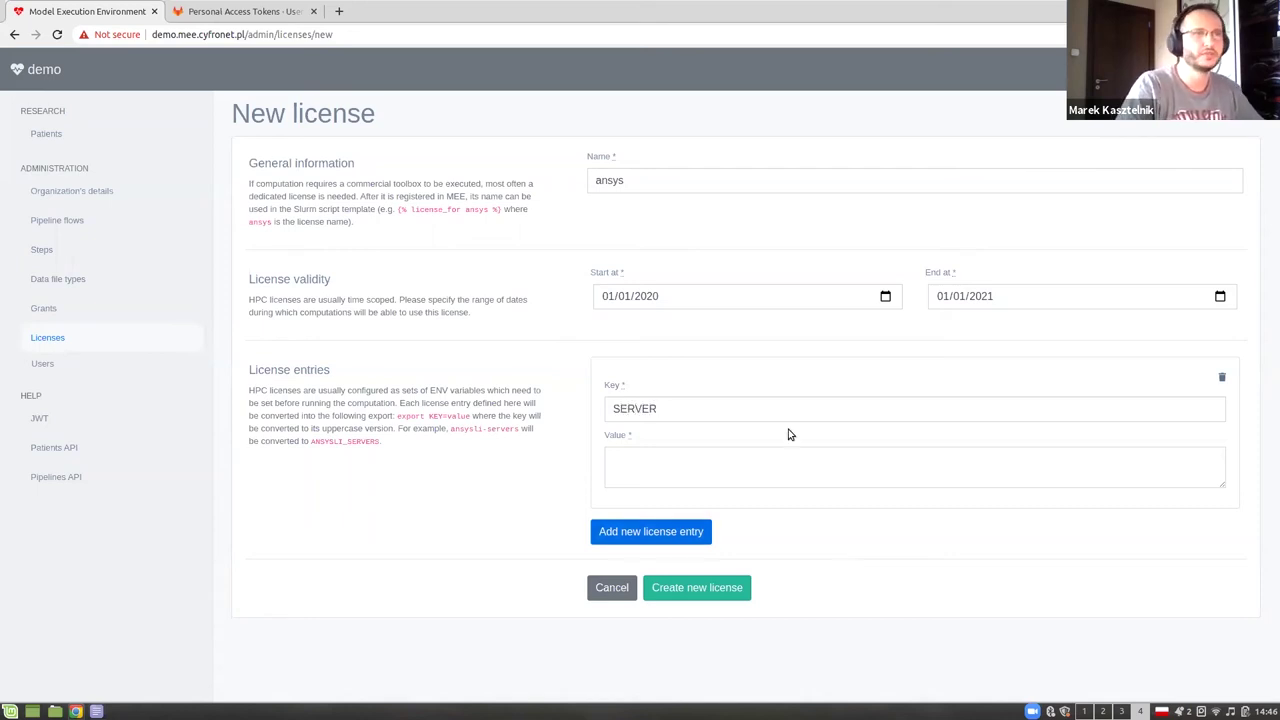
pyautogui.click(798, 474)
pyautogui.write('sss')
pyautogui.click(703, 586)
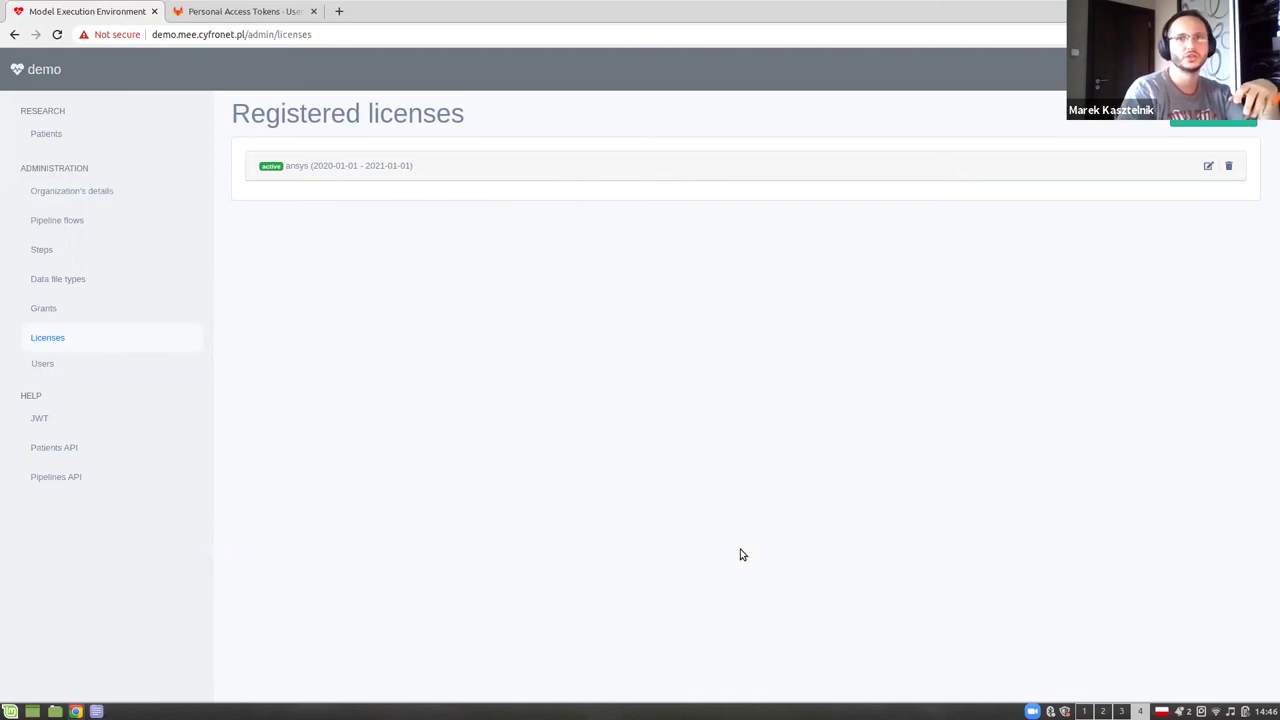
# Start a new grant in the demo organization, name it "demo" and assign it the CPU and GPU grant types.
pyautogui.click(88, 312)
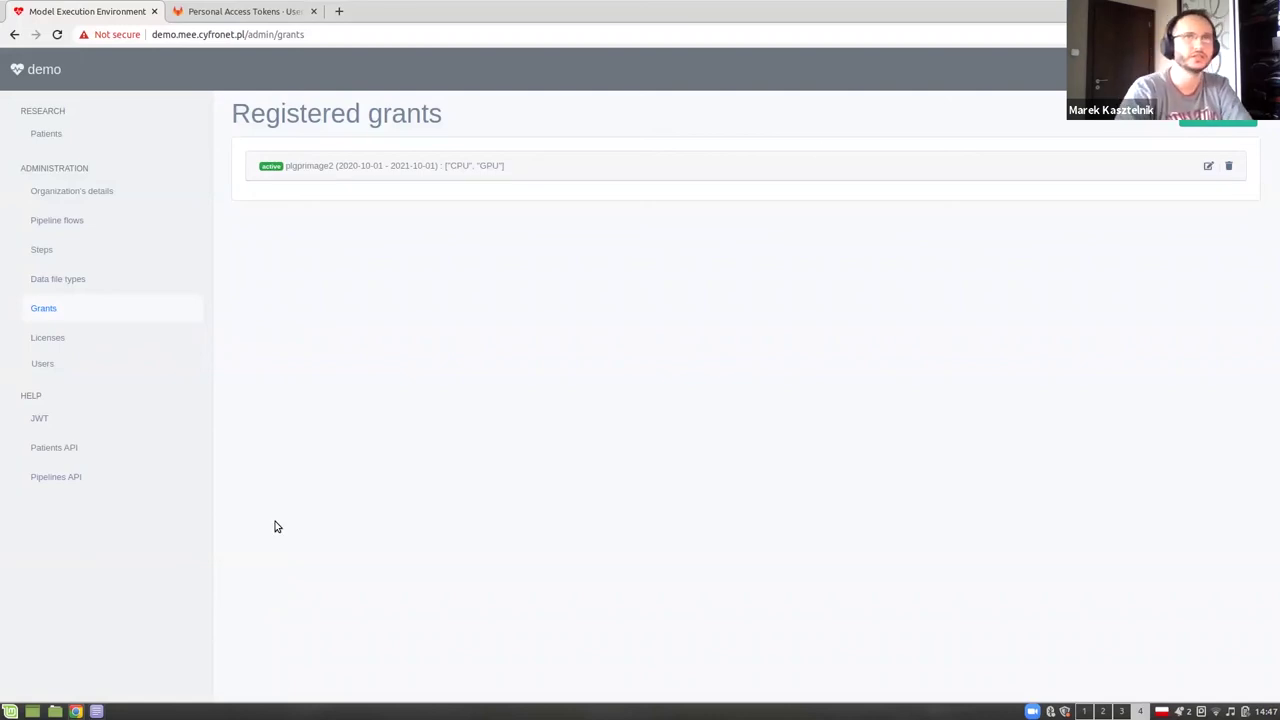
pyautogui.click(1206, 131)
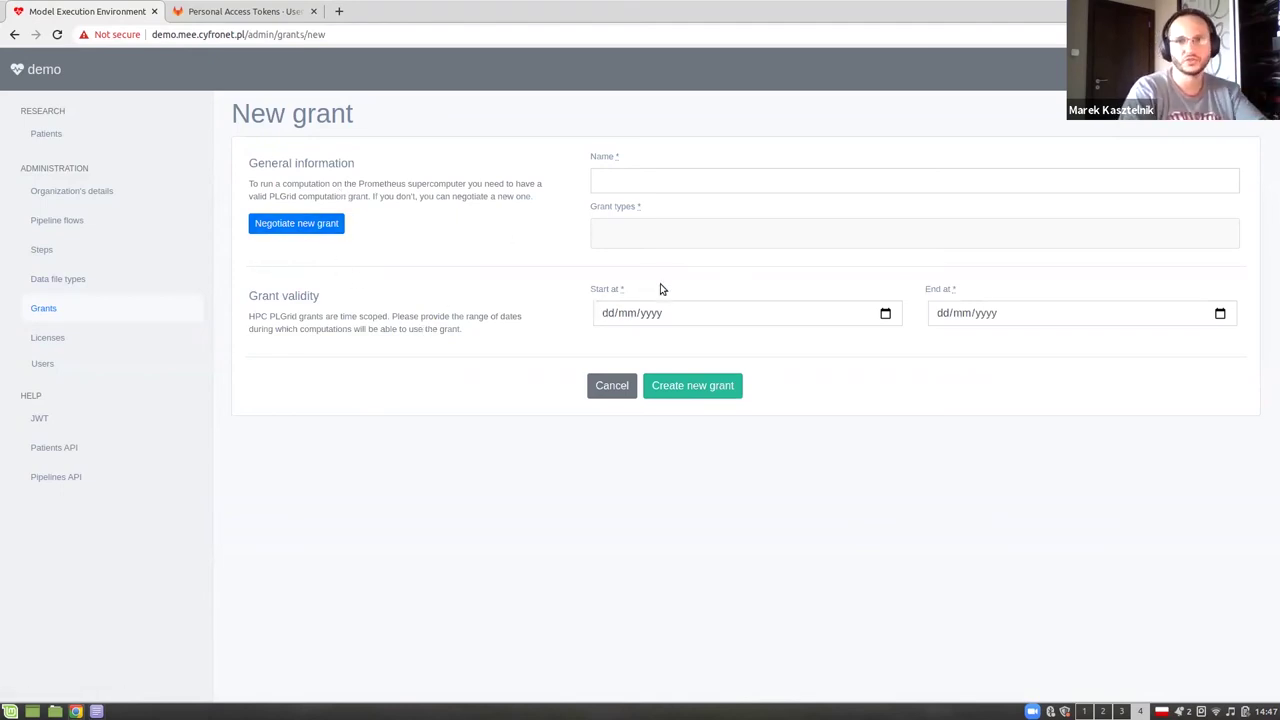
pyautogui.click(739, 178)
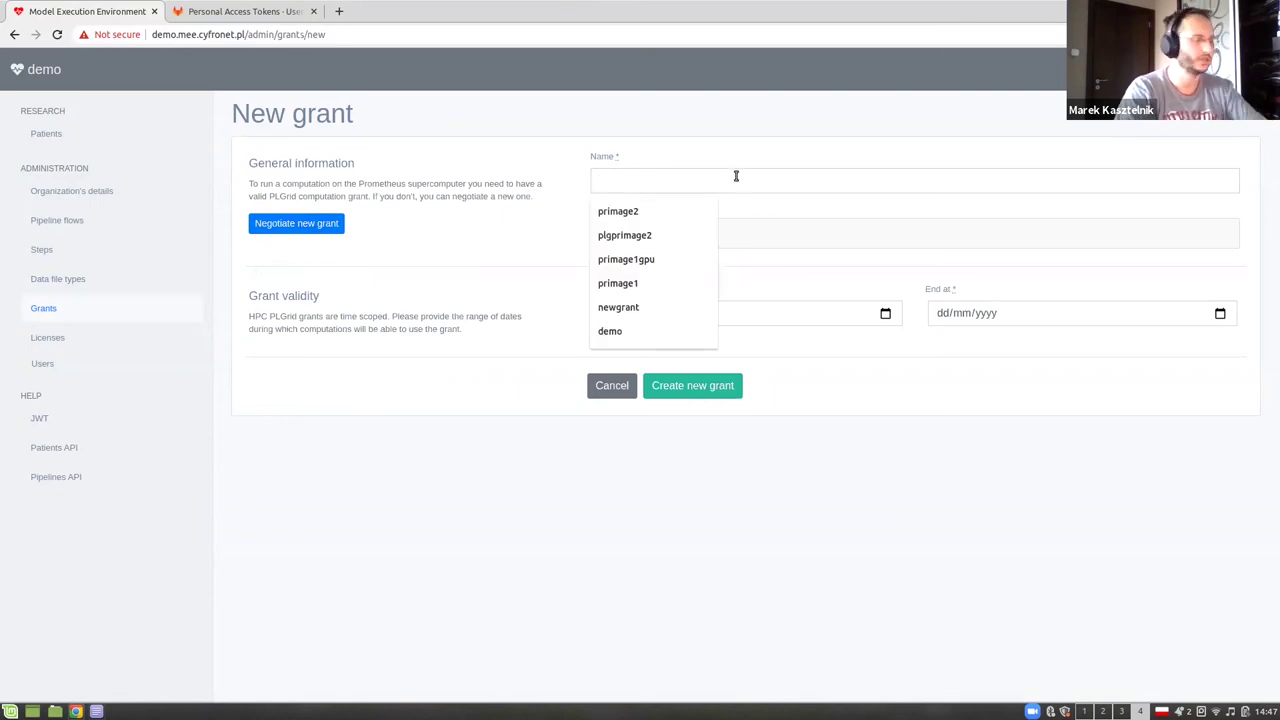
pyautogui.write('demo')
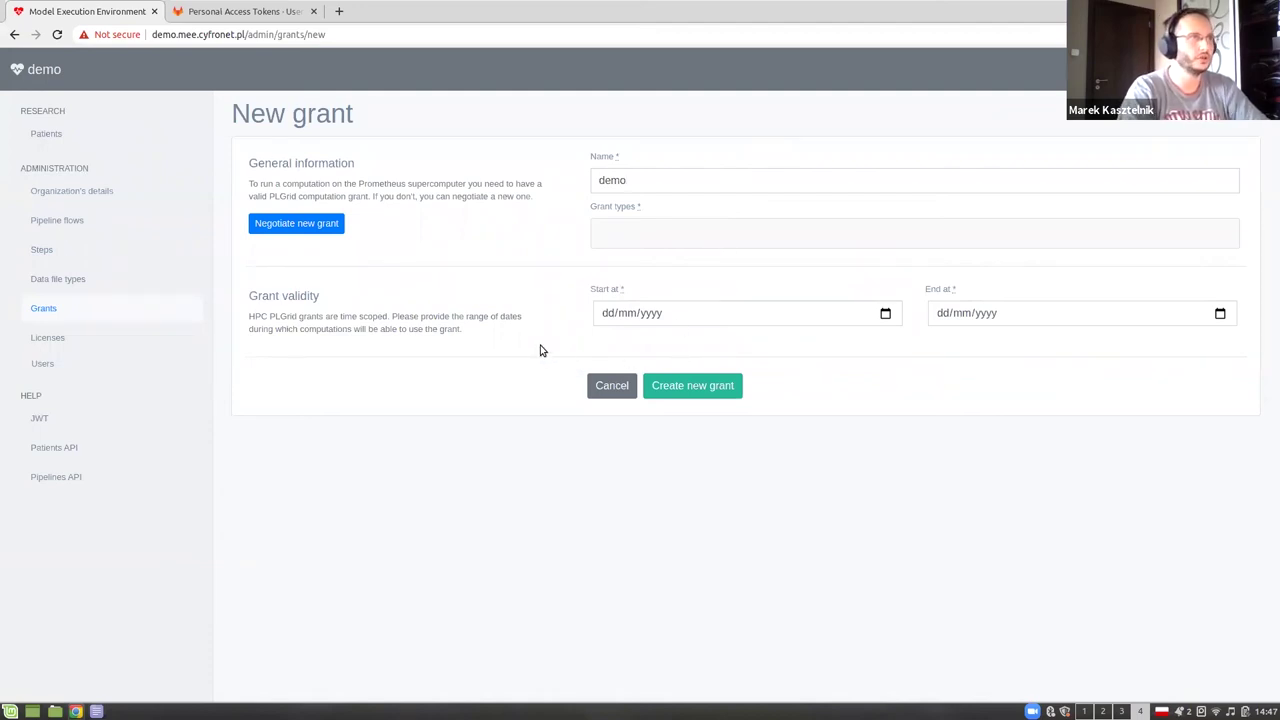
pyautogui.click(616, 237)
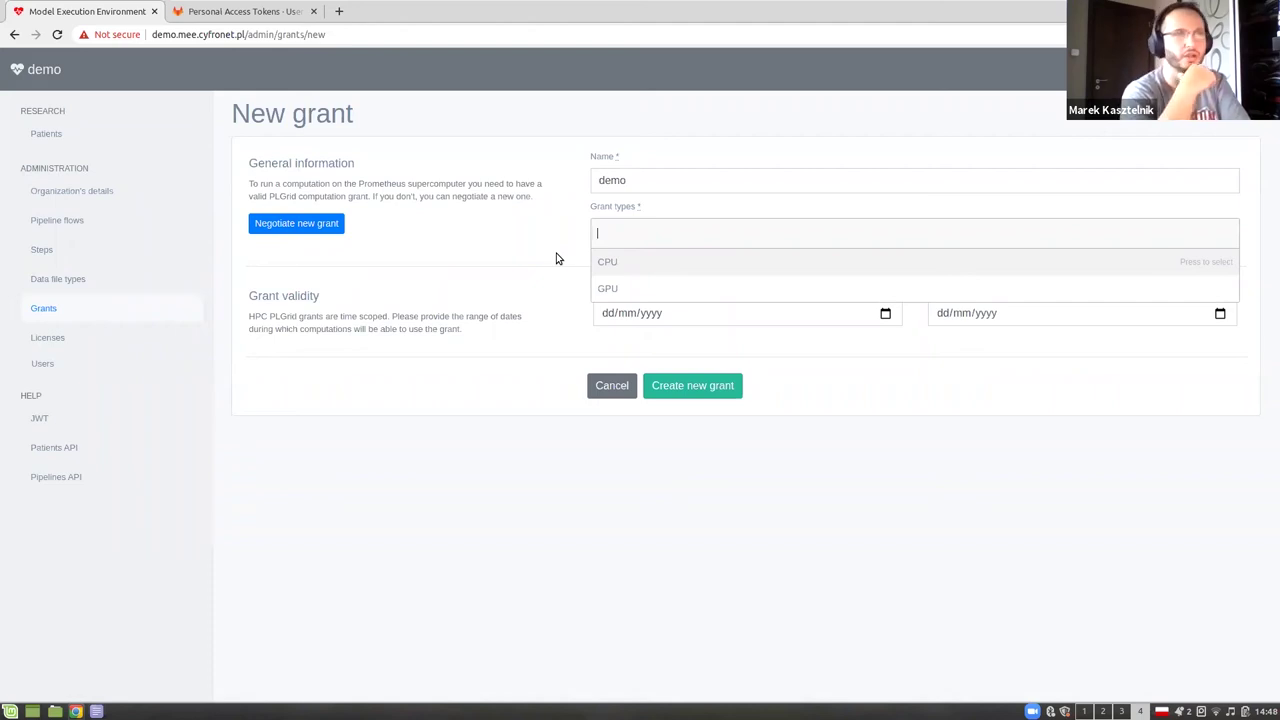
pyautogui.click(605, 263)
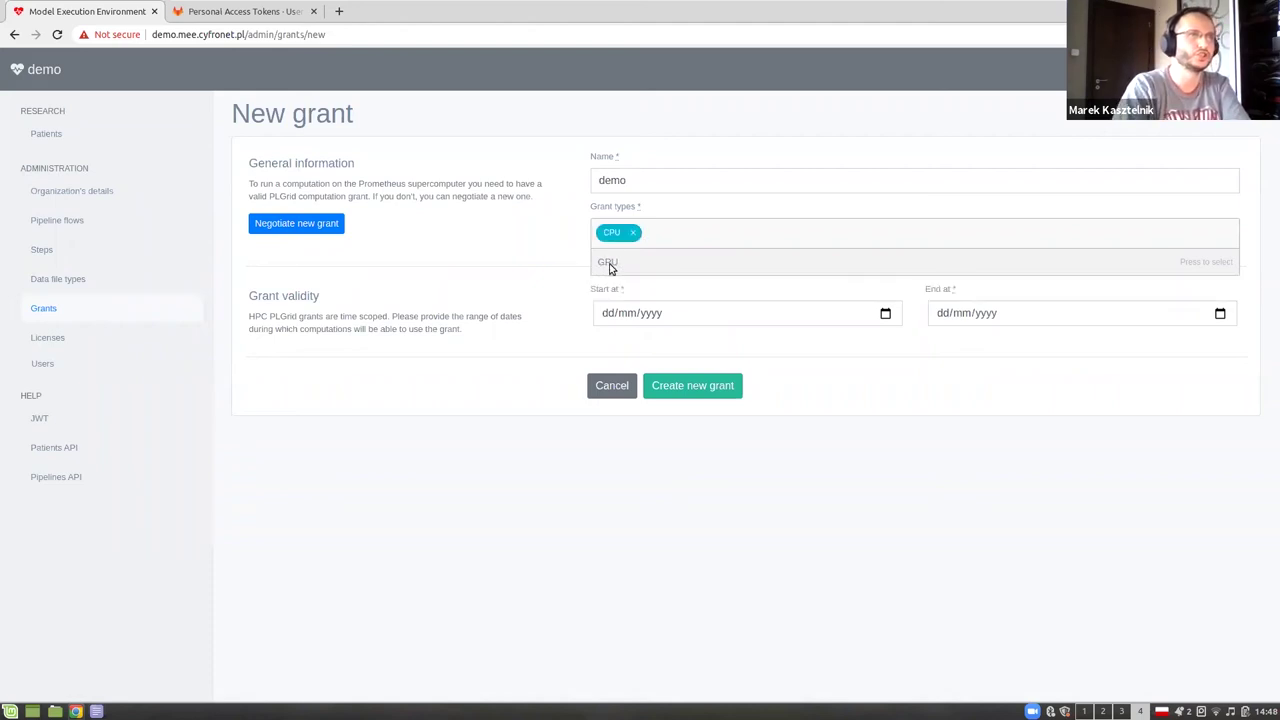
pyautogui.click(606, 263)
pyautogui.click(580, 553)
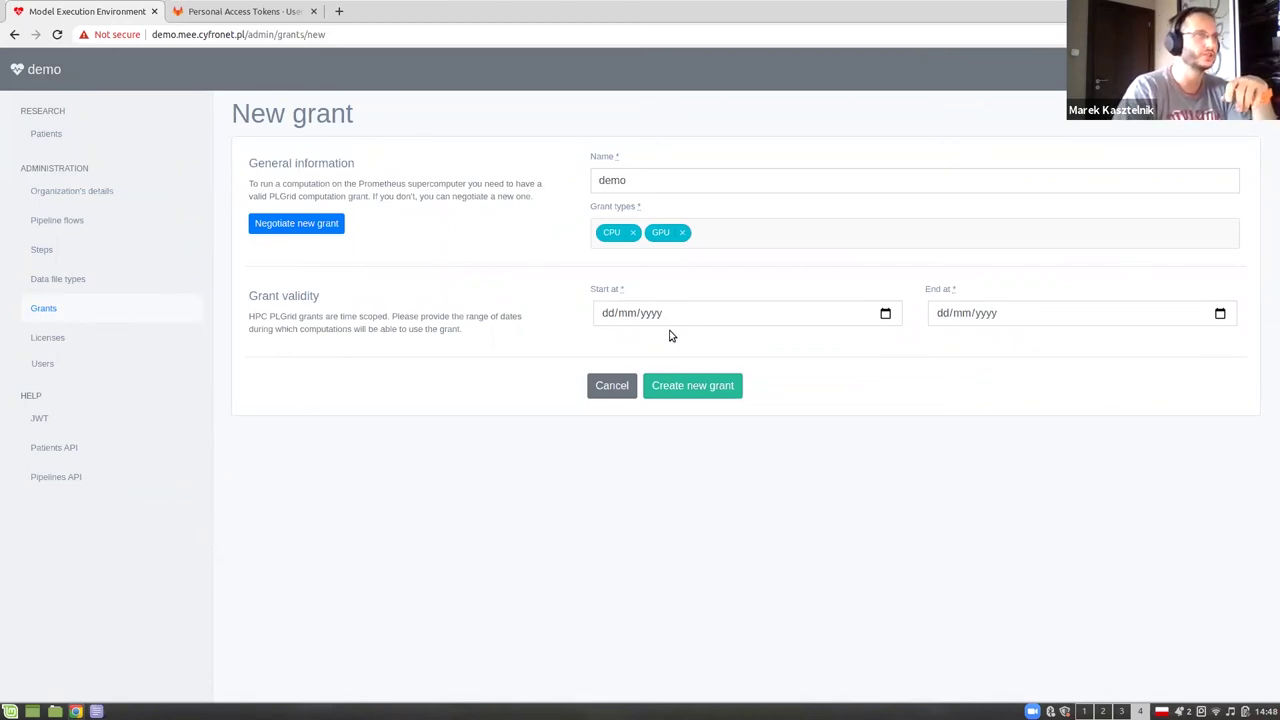
# Set the grant's validity from 01/01/2020 to 10/02/2020 and create the grant.
pyautogui.click(608, 314)
pyautogui.write('01/01/2020')
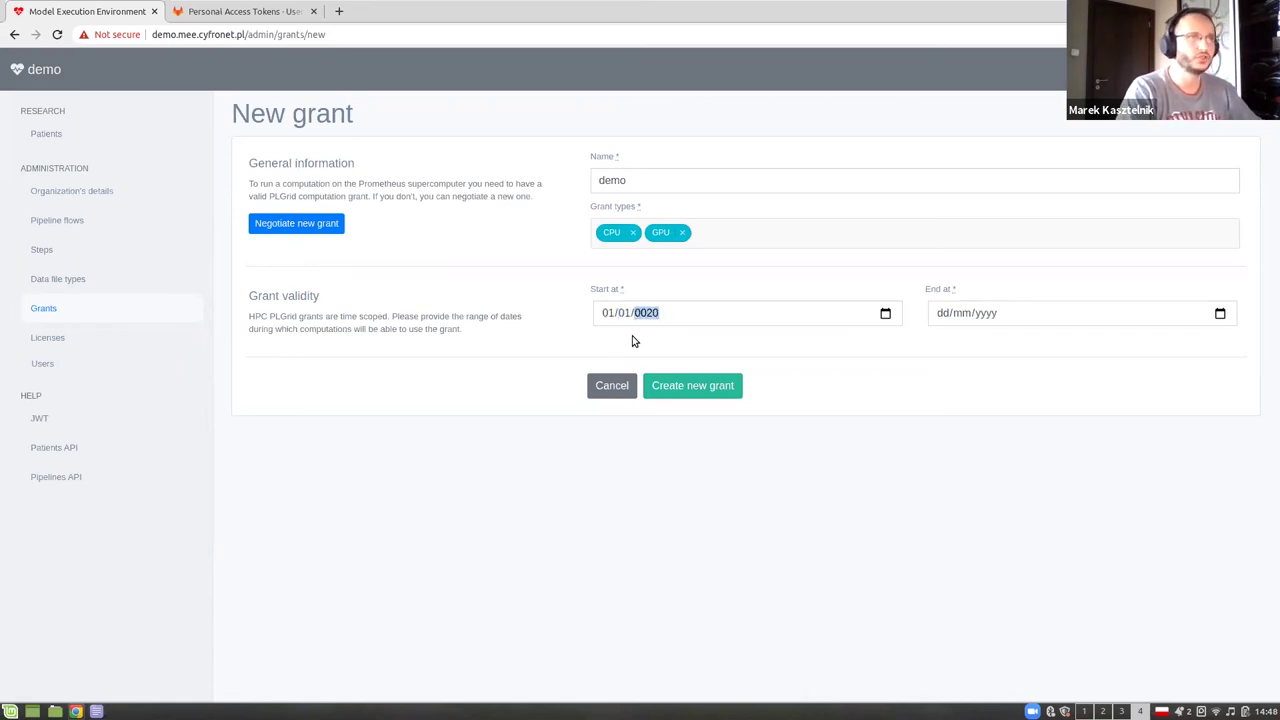
pyautogui.click(943, 316)
pyautogui.write('10/')
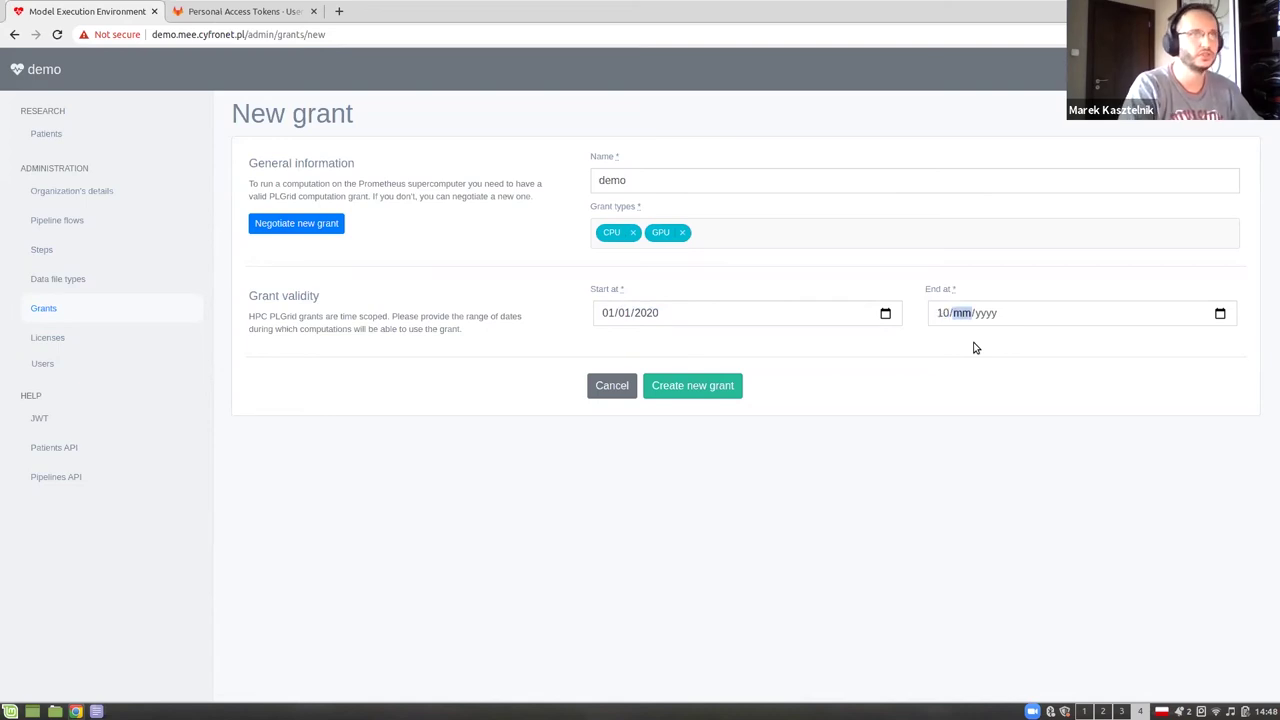
pyautogui.write('02/2020')
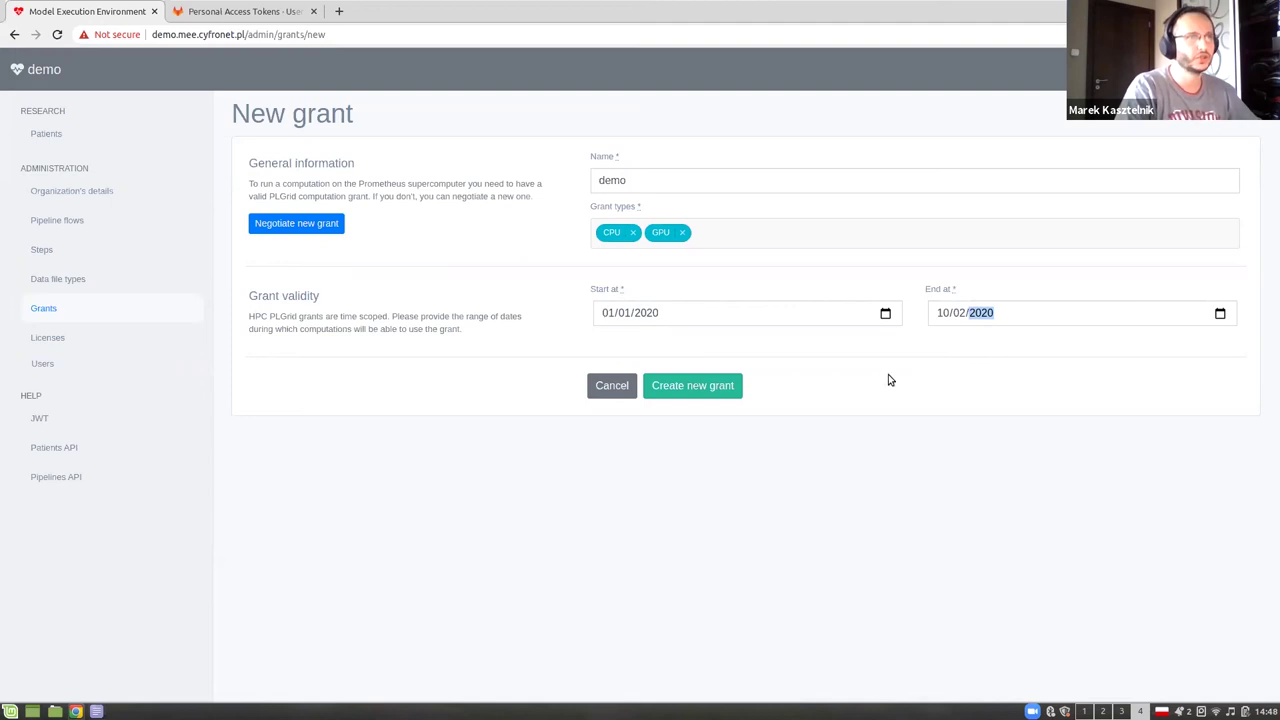
pyautogui.click(710, 392)
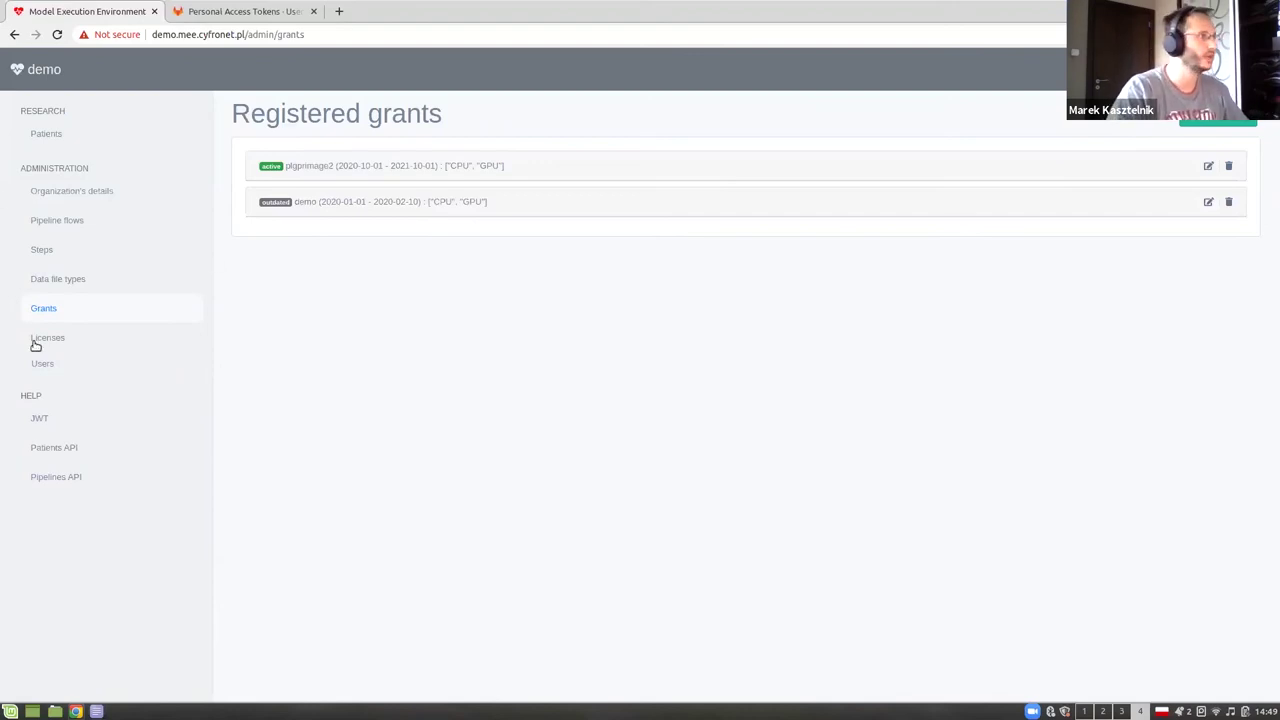
# Open the Sorting steps data file type for editing and examine its key and file pattern.
pyautogui.click(94, 281)
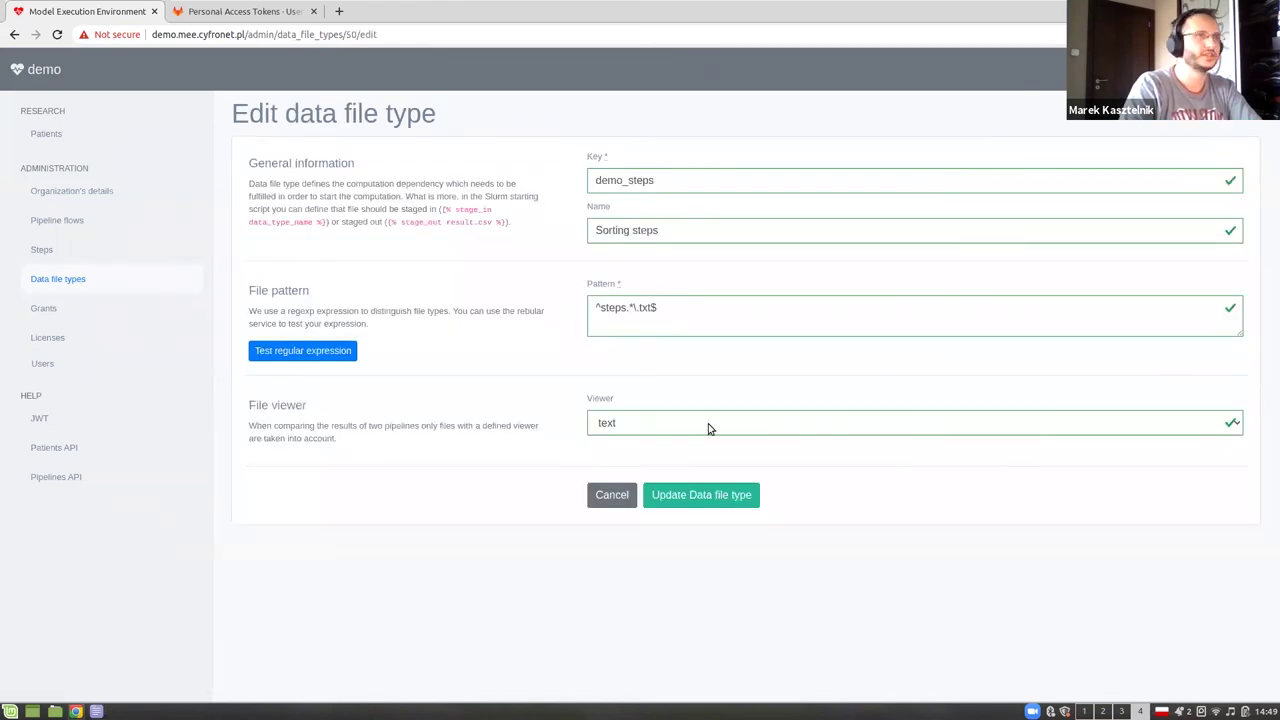
pyautogui.doubleClick(676, 180)
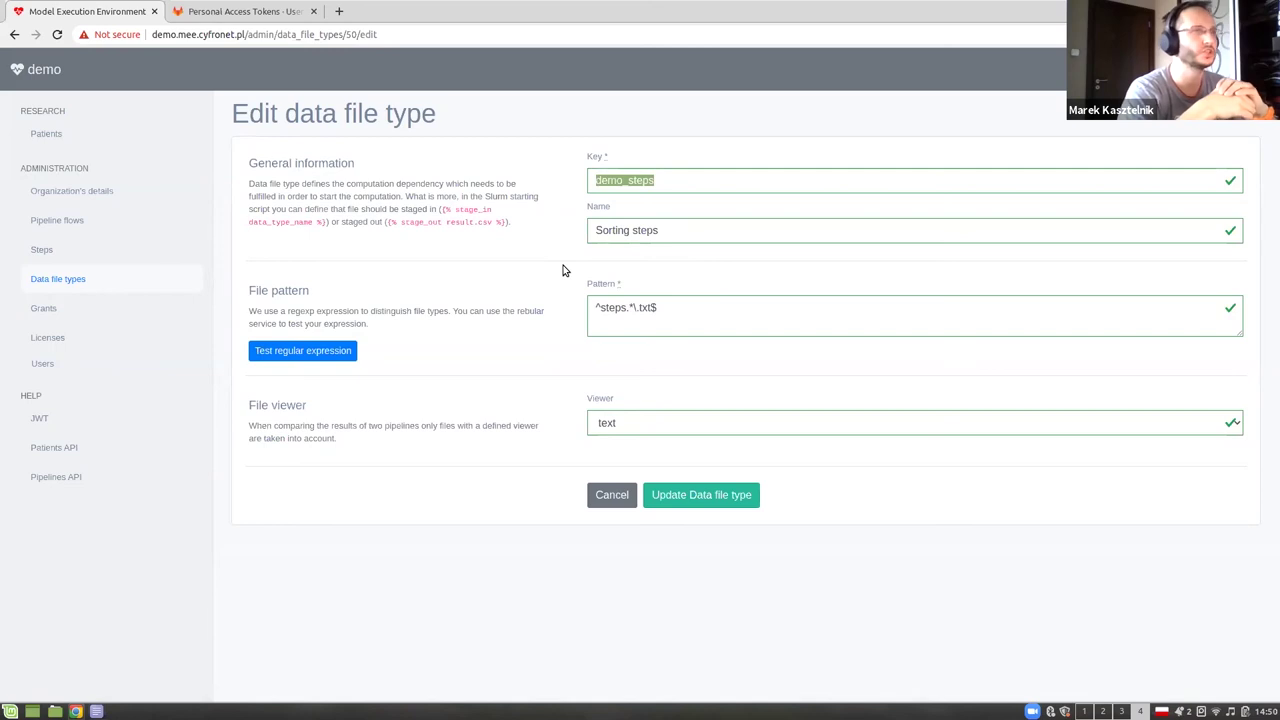
pyautogui.moveTo(661, 310); pyautogui.dragTo(564, 305)
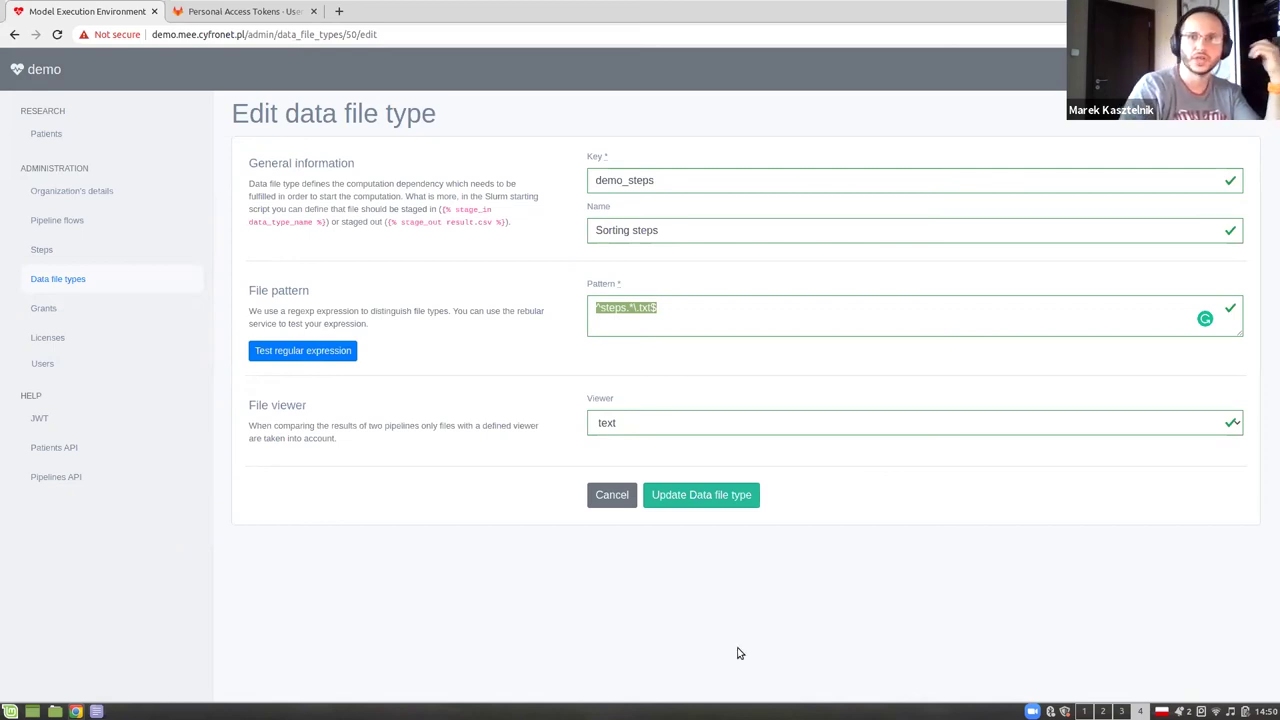
# Open the Sort numbers pipeline step for editing and examine its name and GitLab repository settings.
pyautogui.click(36, 252)
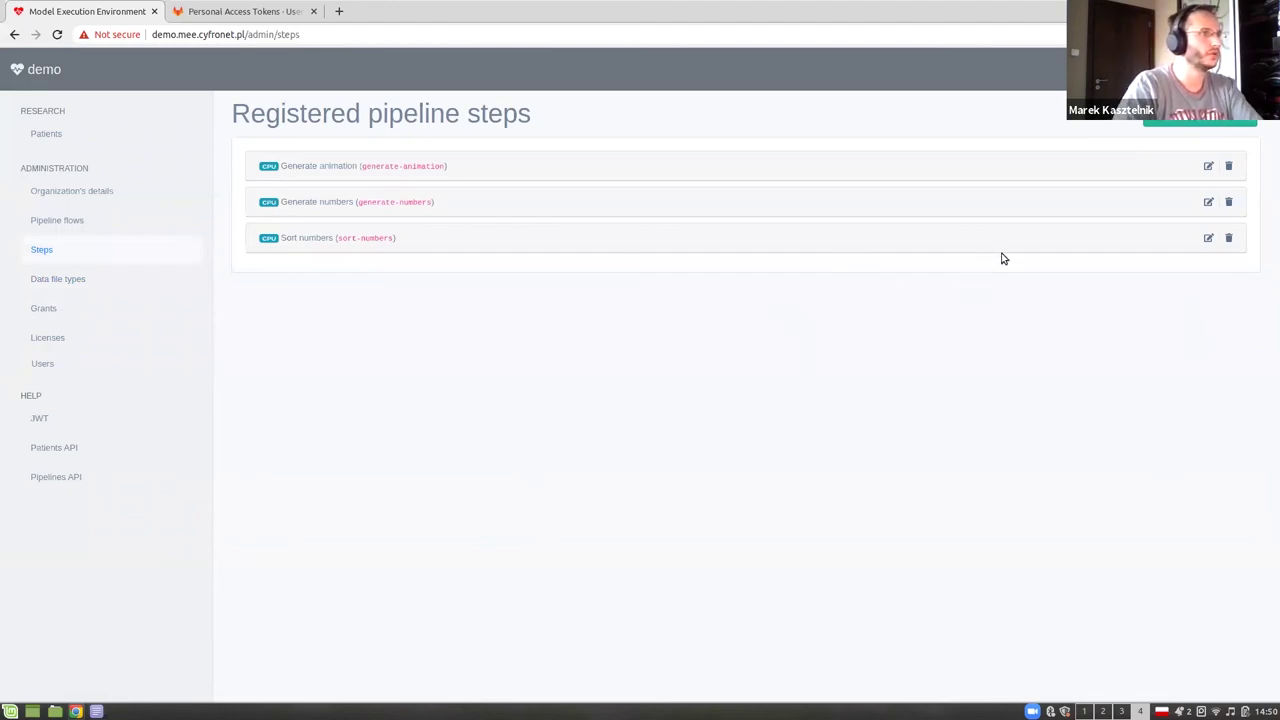
pyautogui.click(1208, 238)
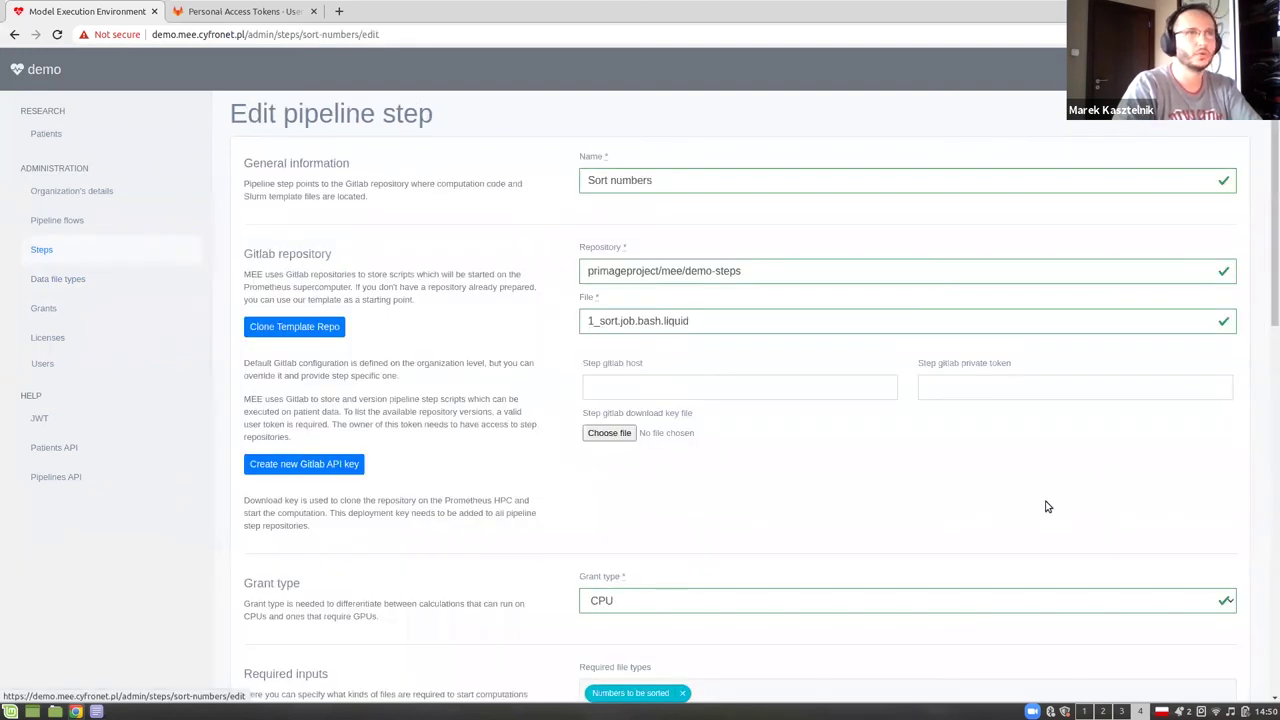
pyautogui.scroll(-2, 1040, 505)
pyautogui.scroll(1, 1035, 503)
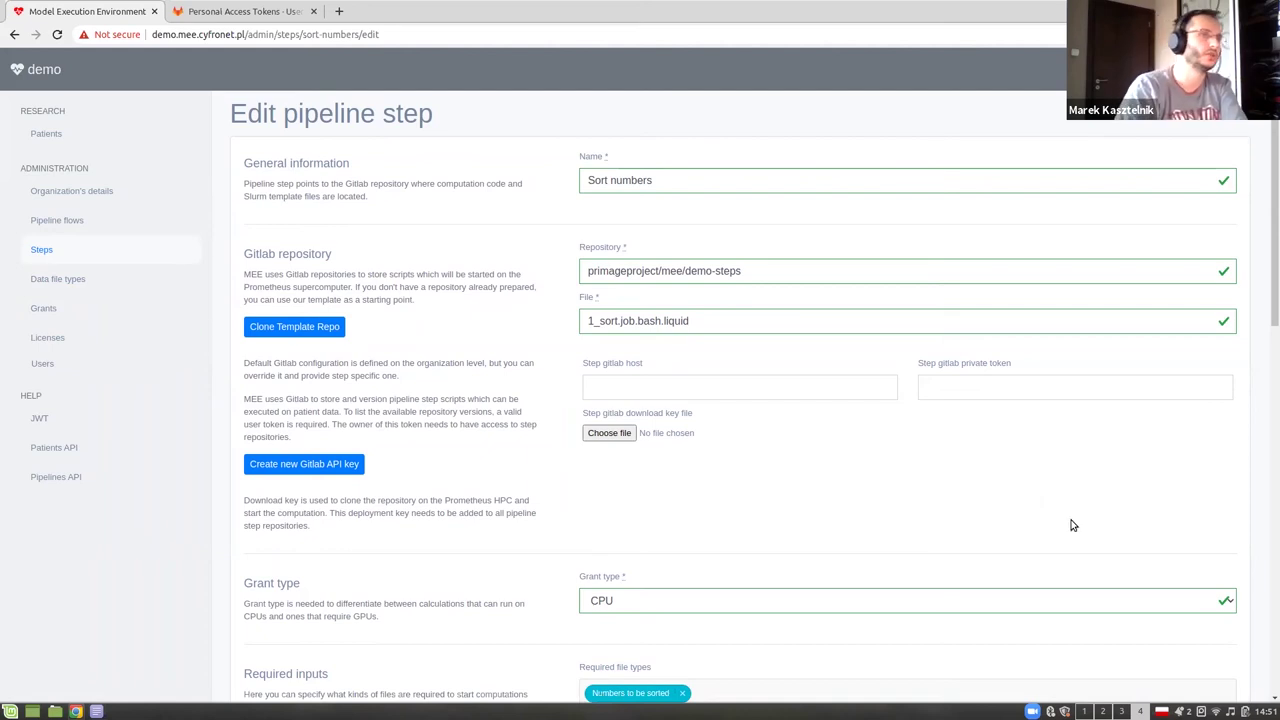
pyautogui.click(604, 167)
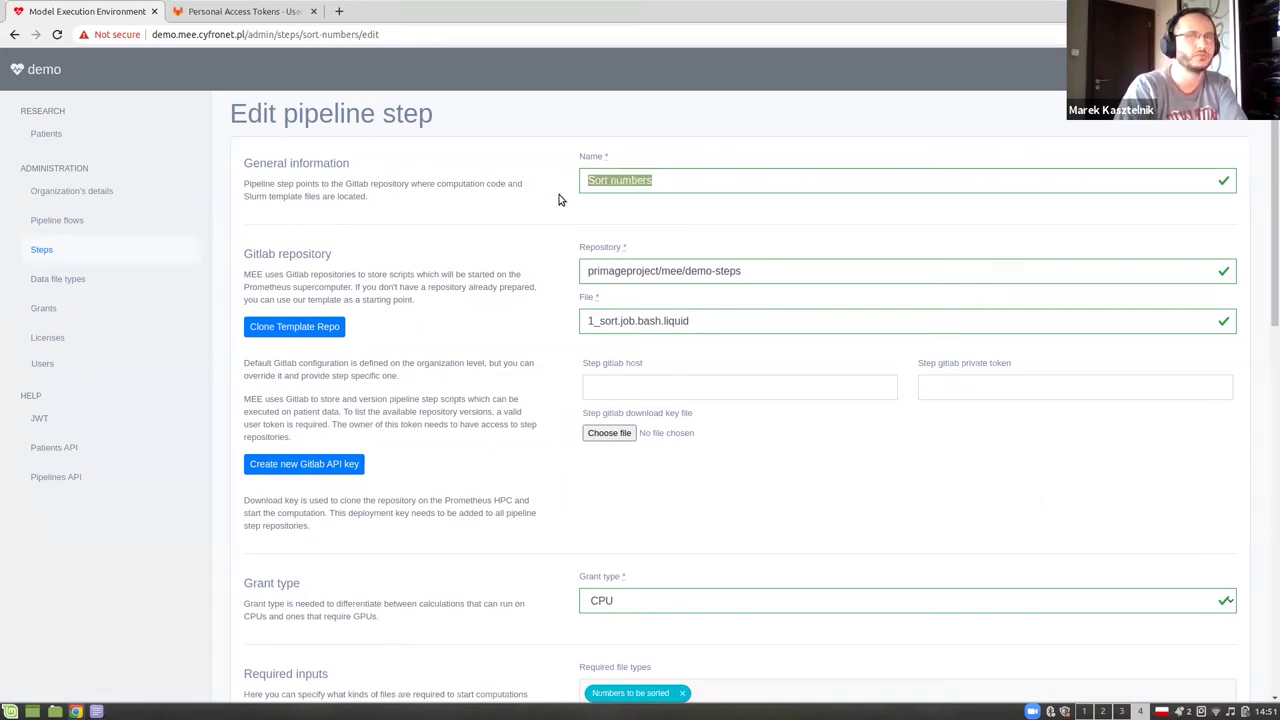
pyautogui.click(775, 272)
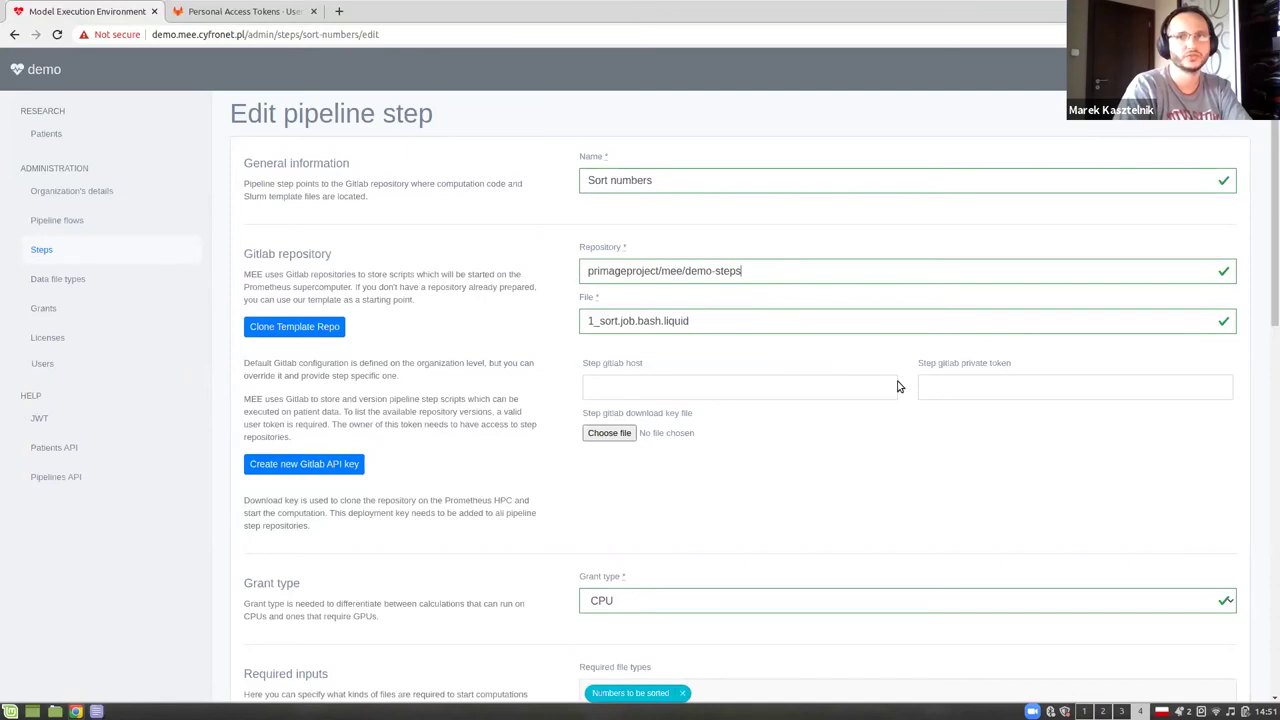
pyautogui.tripleClick(750, 271)
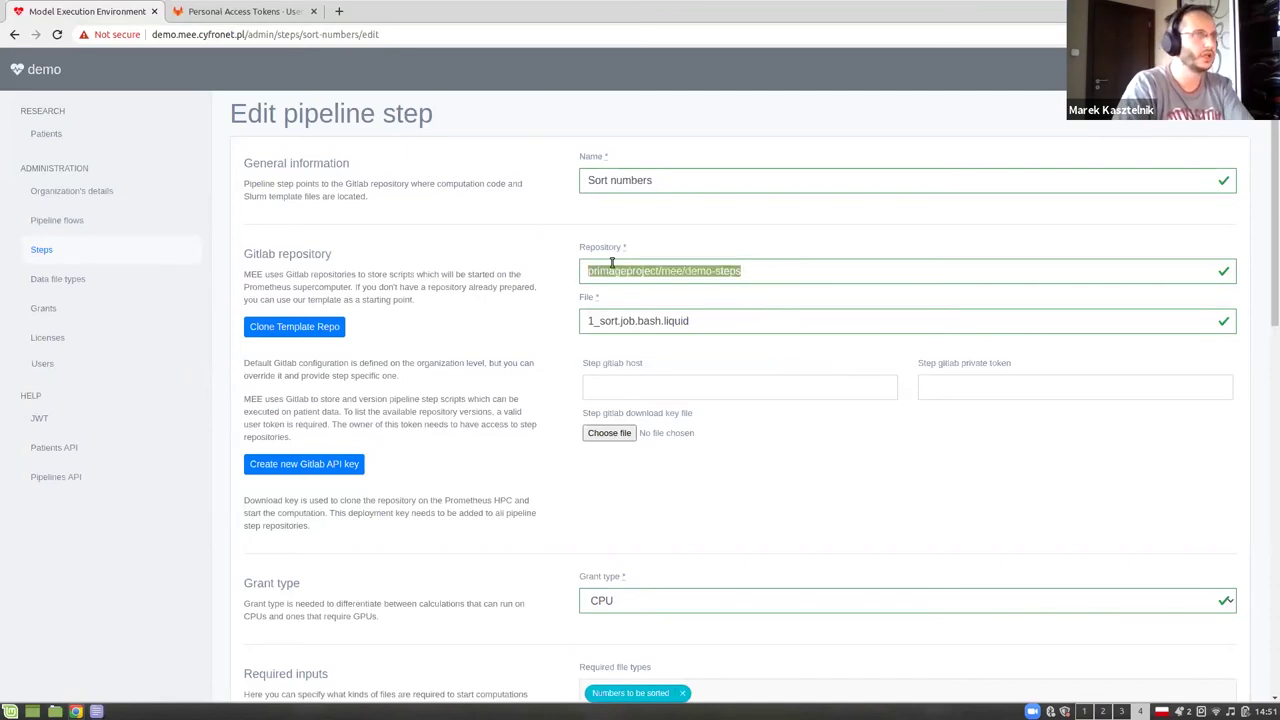
pyautogui.write('xzz')
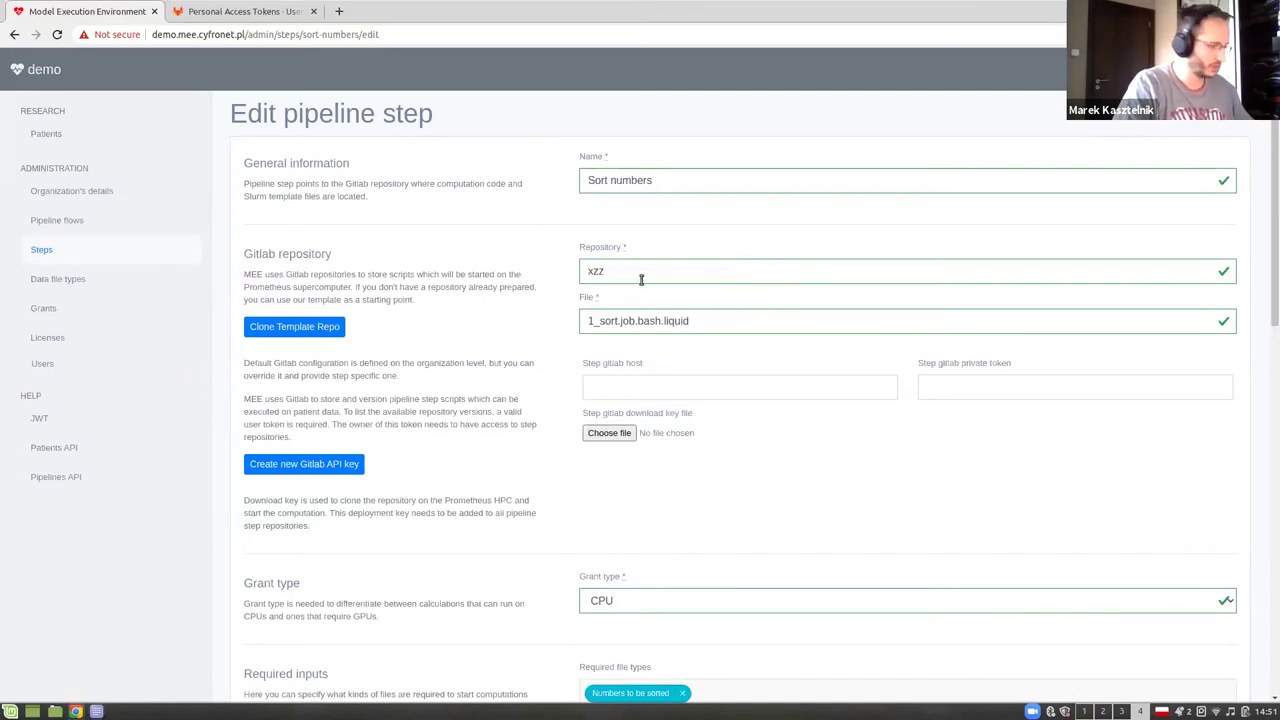
pyautogui.hotkey('ctrl', 'z')
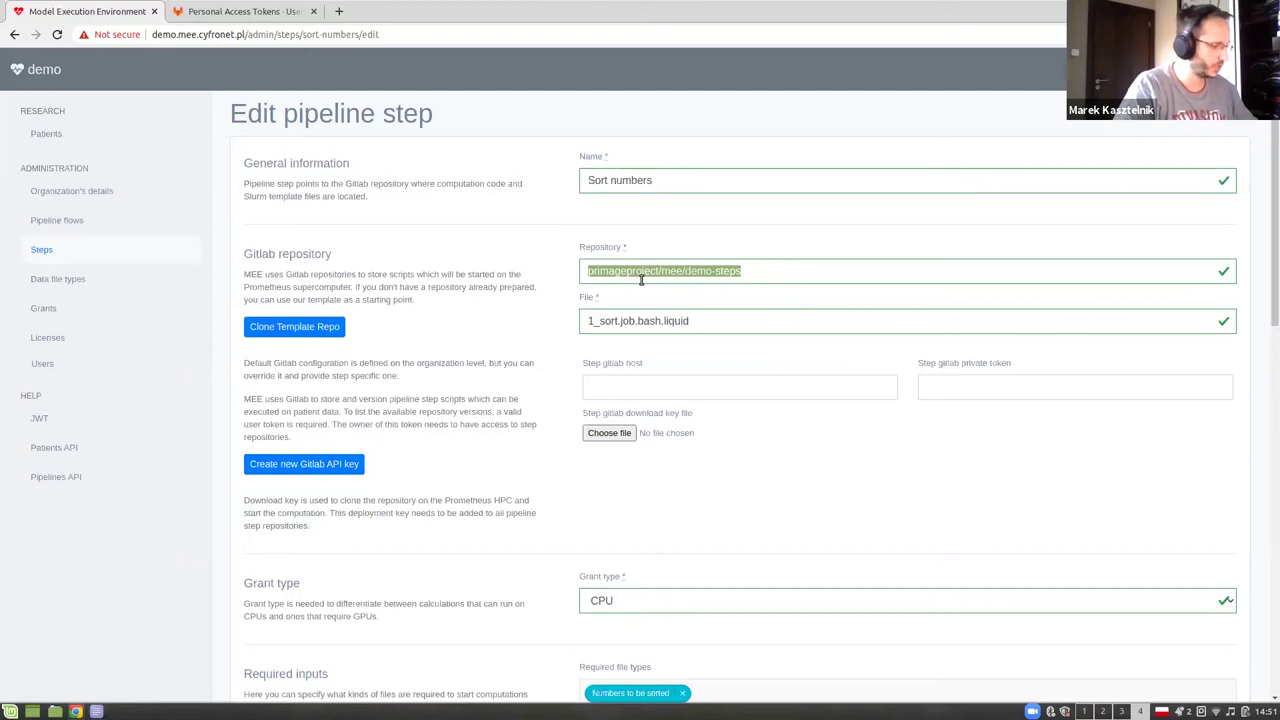
# Switch to GitLab, open the repository at gitlab.com/primageproject/mee/demo-steps and look through its file list and README.
pyautogui.click(255, 12)
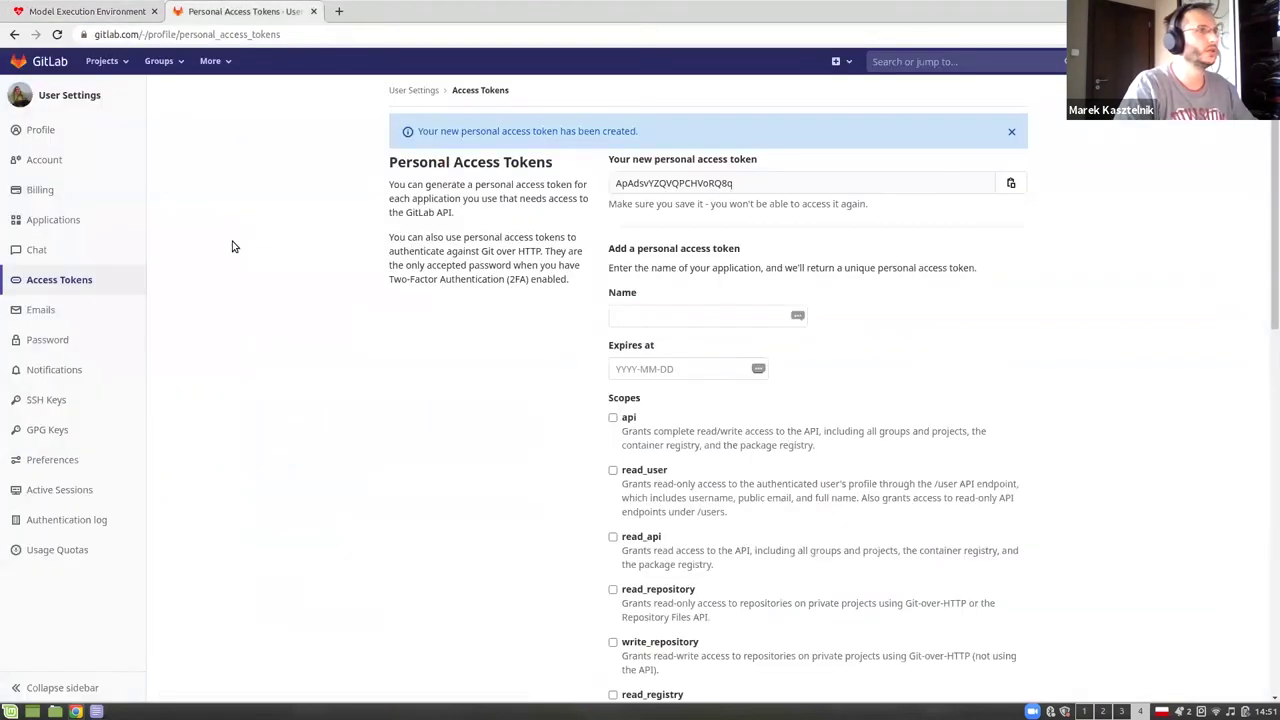
pyautogui.moveTo(140, 34); pyautogui.dragTo(410, 34)
pyautogui.write('/primageproject/mee/demo-steps')
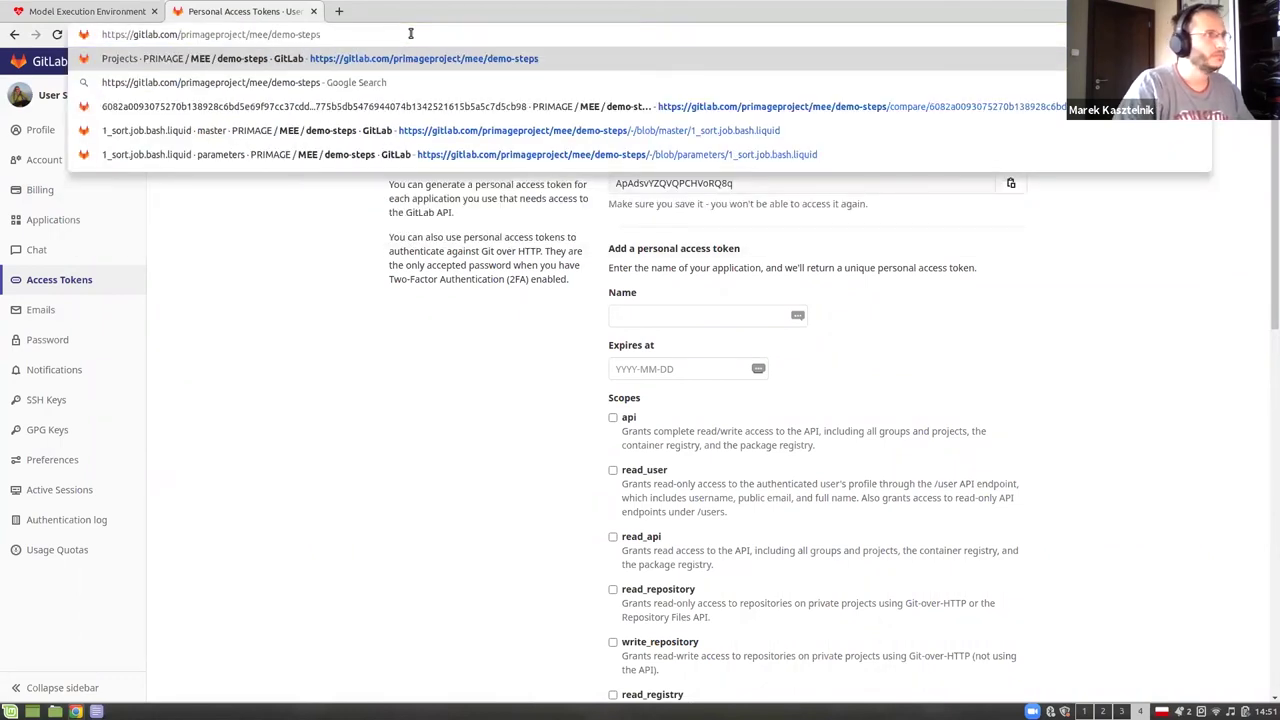
pyautogui.press('Return')
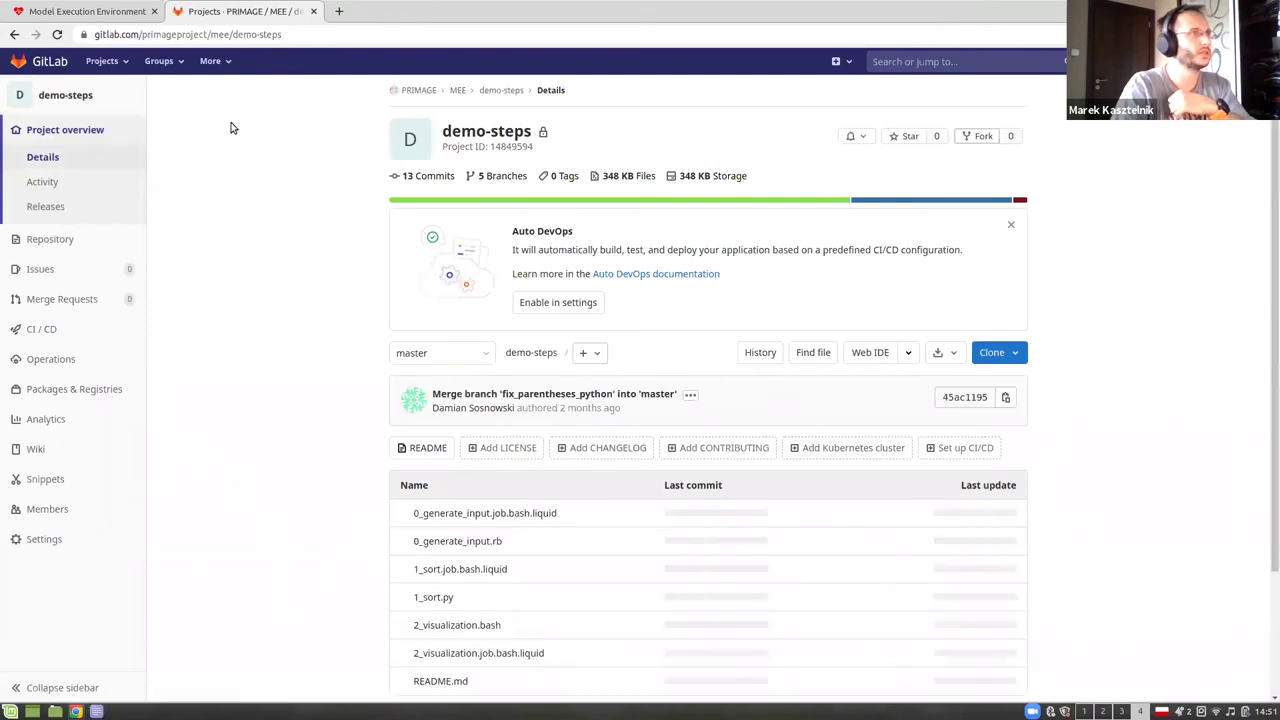
pyautogui.scroll(-3, 535, 518)
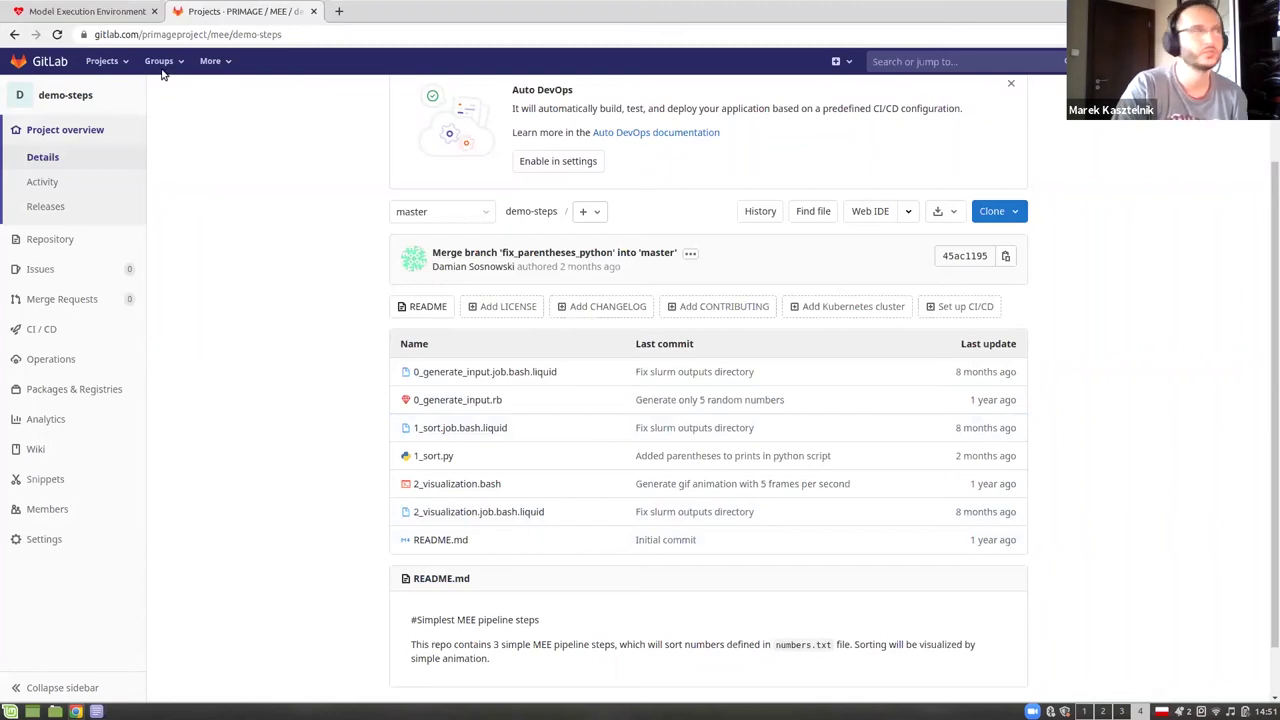
# Check the File setting of the Sort numbers step in MEE, and return to the demo-steps repository in GitLab.
pyautogui.click(122, 12)
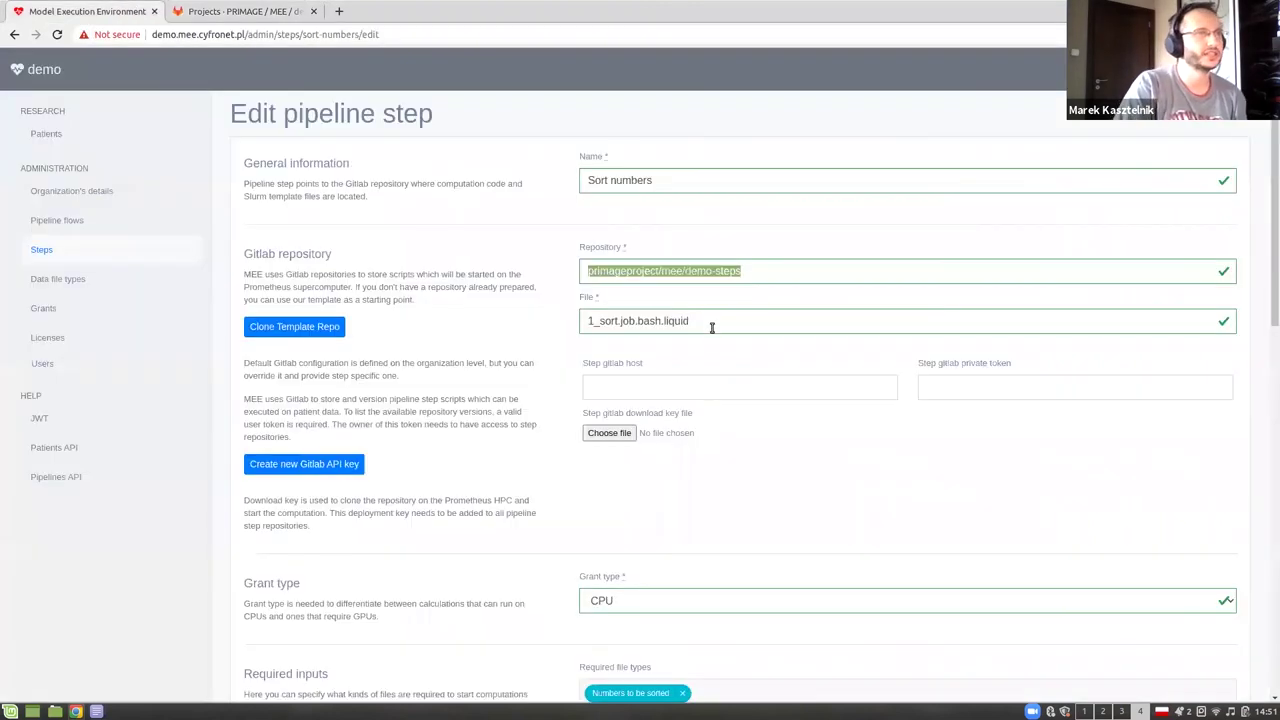
pyautogui.moveTo(711, 324); pyautogui.dragTo(573, 321)
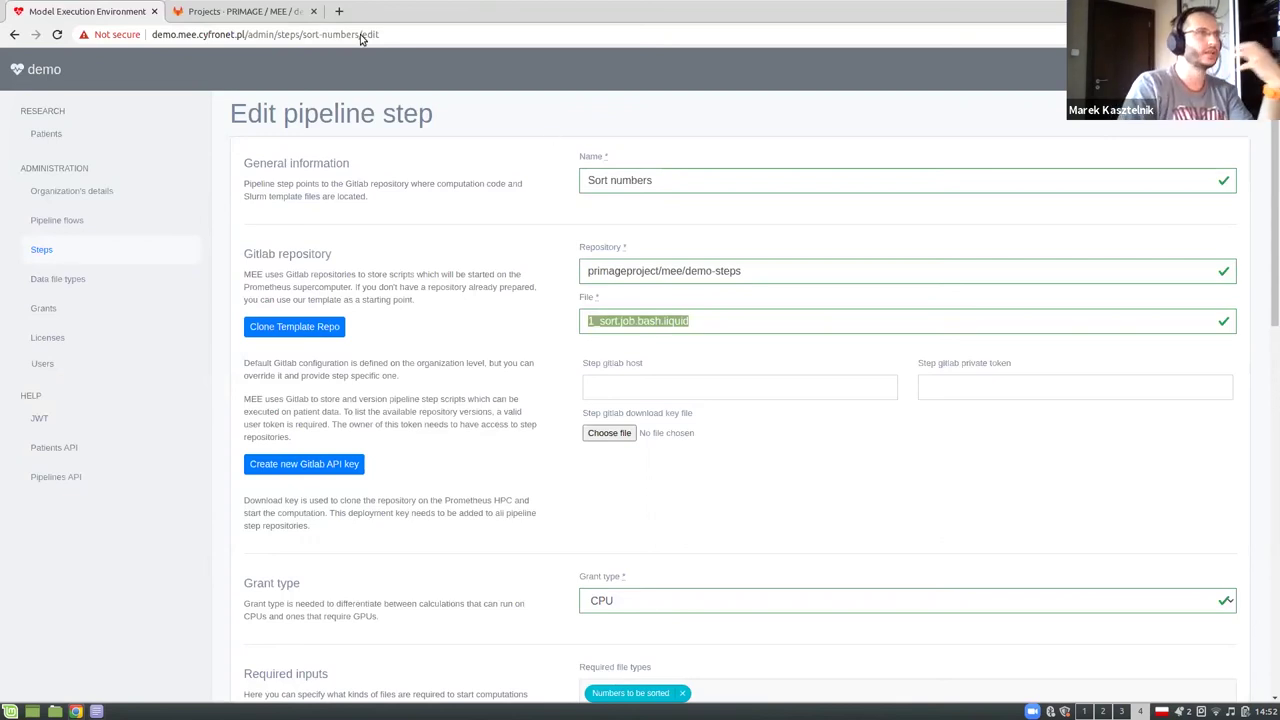
pyautogui.click(233, 11)
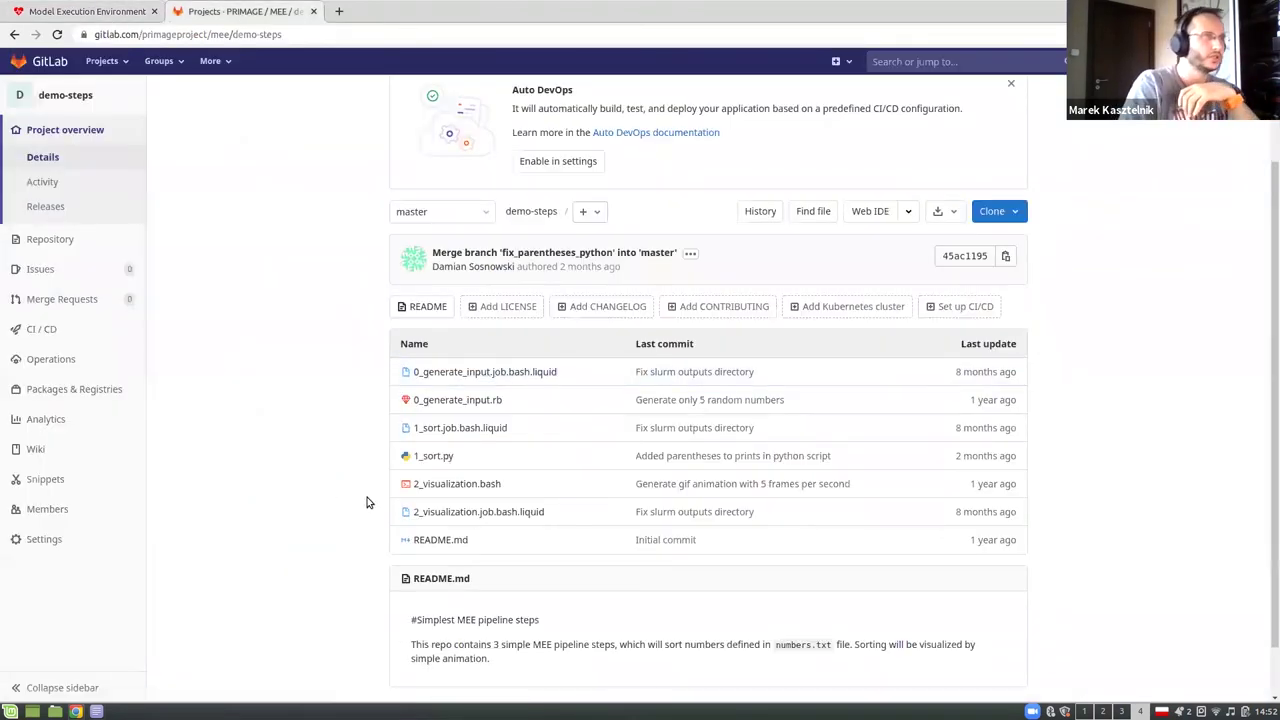
# Compare the step's File setting in MEE with the GitLab repository, and open 1_sort.job.bash.liquid from the demo-steps file list.
pyautogui.click(80, 13)
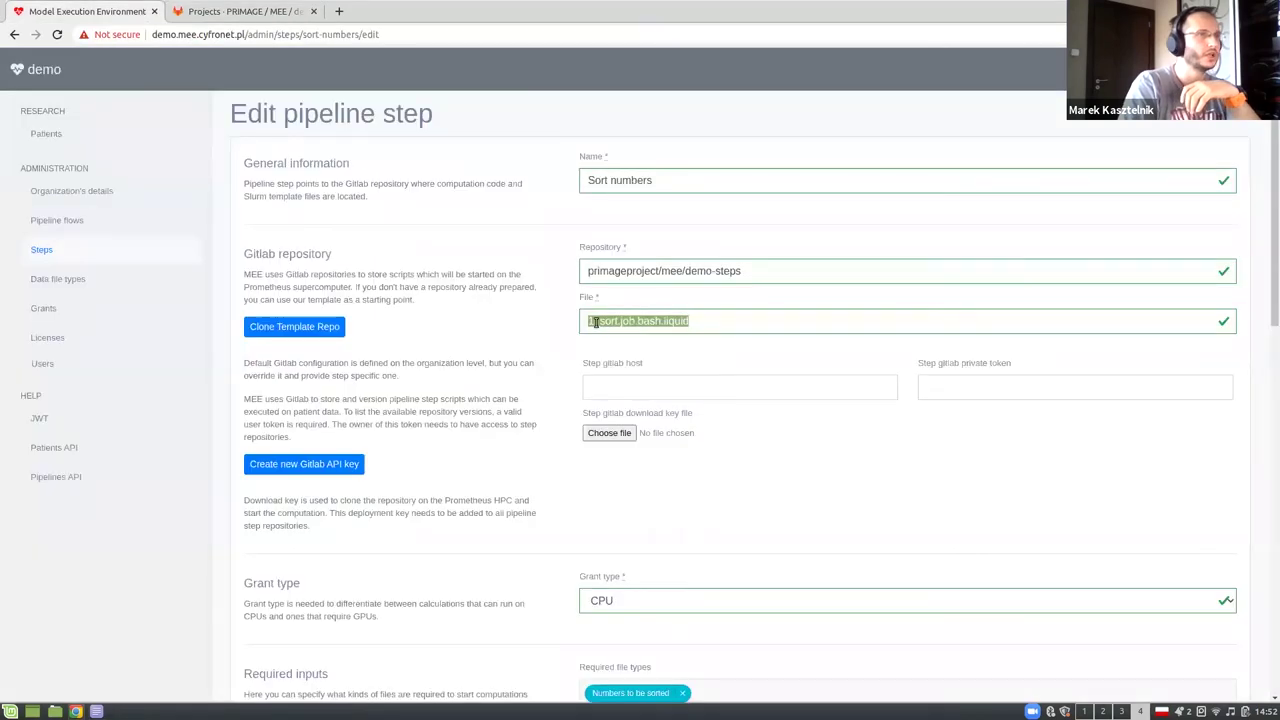
pyautogui.click(222, 7)
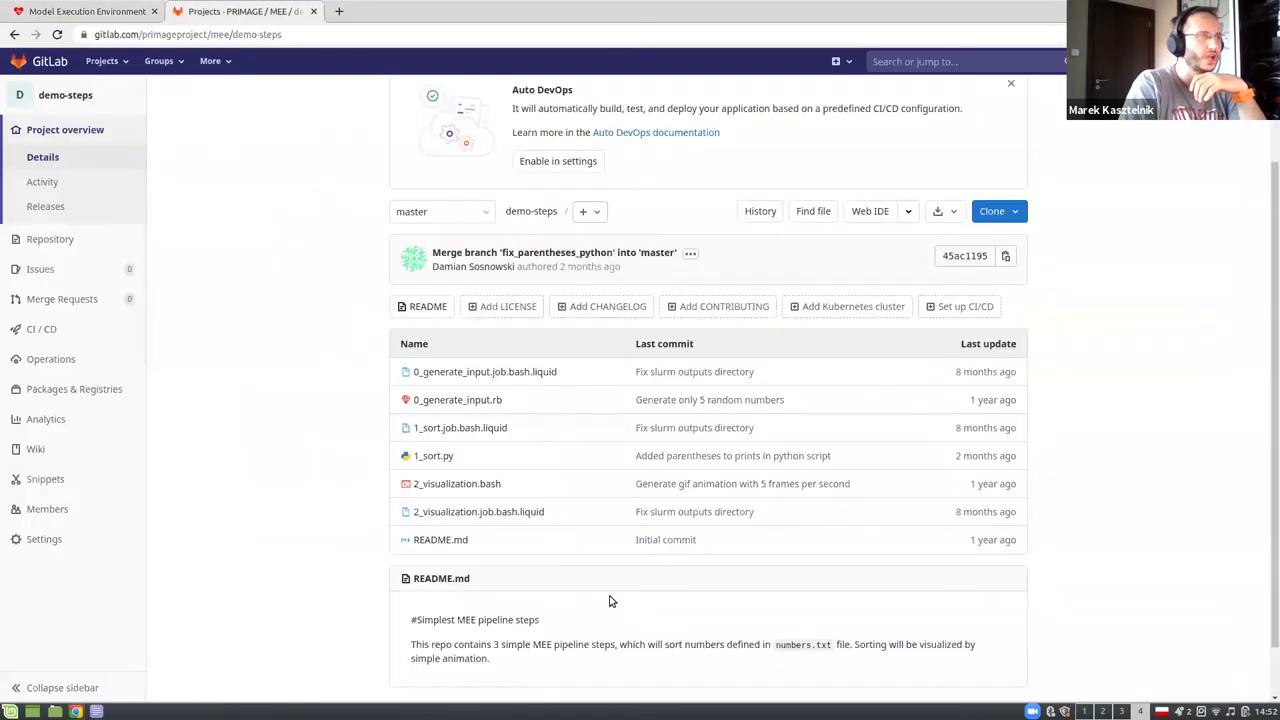
pyautogui.click(463, 430)
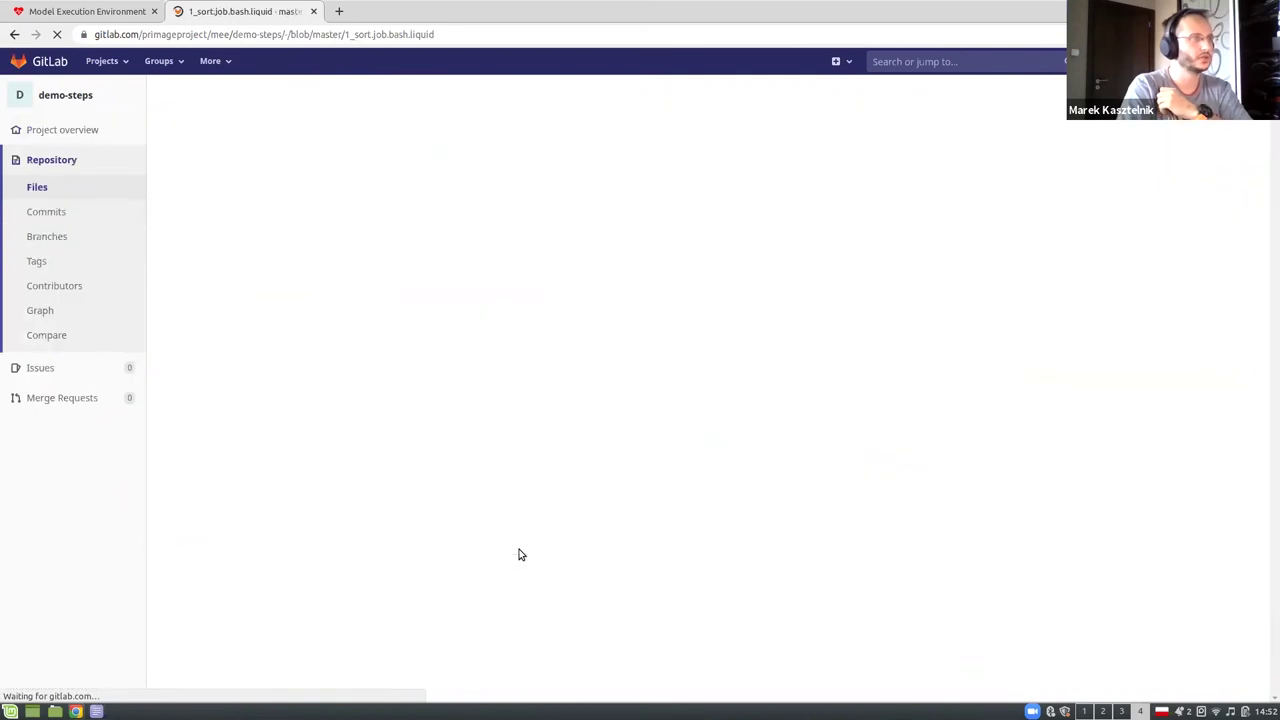
pyautogui.scroll(-2, 196, 466)
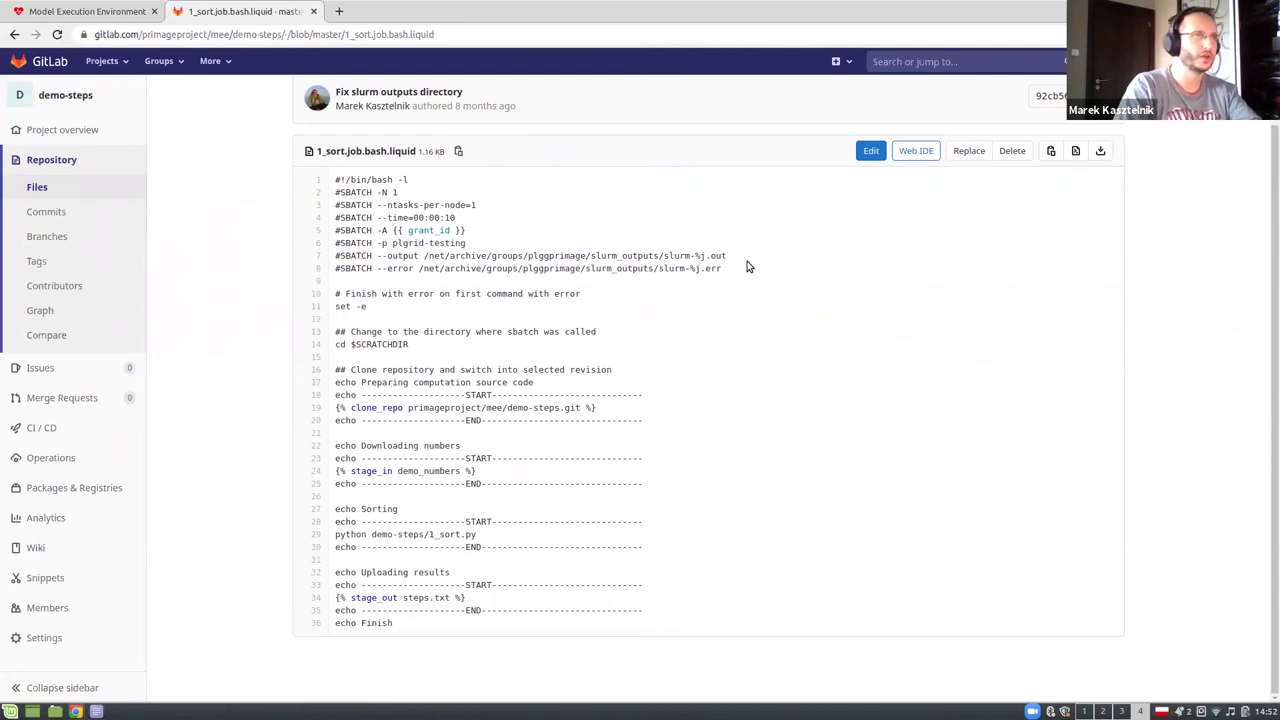
# Examine the SBATCH header lines of 1_sort.job.bash.liquid, including the tasks-per-node option and the grant_id placeholder.
pyautogui.moveTo(735, 270); pyautogui.dragTo(333, 178)
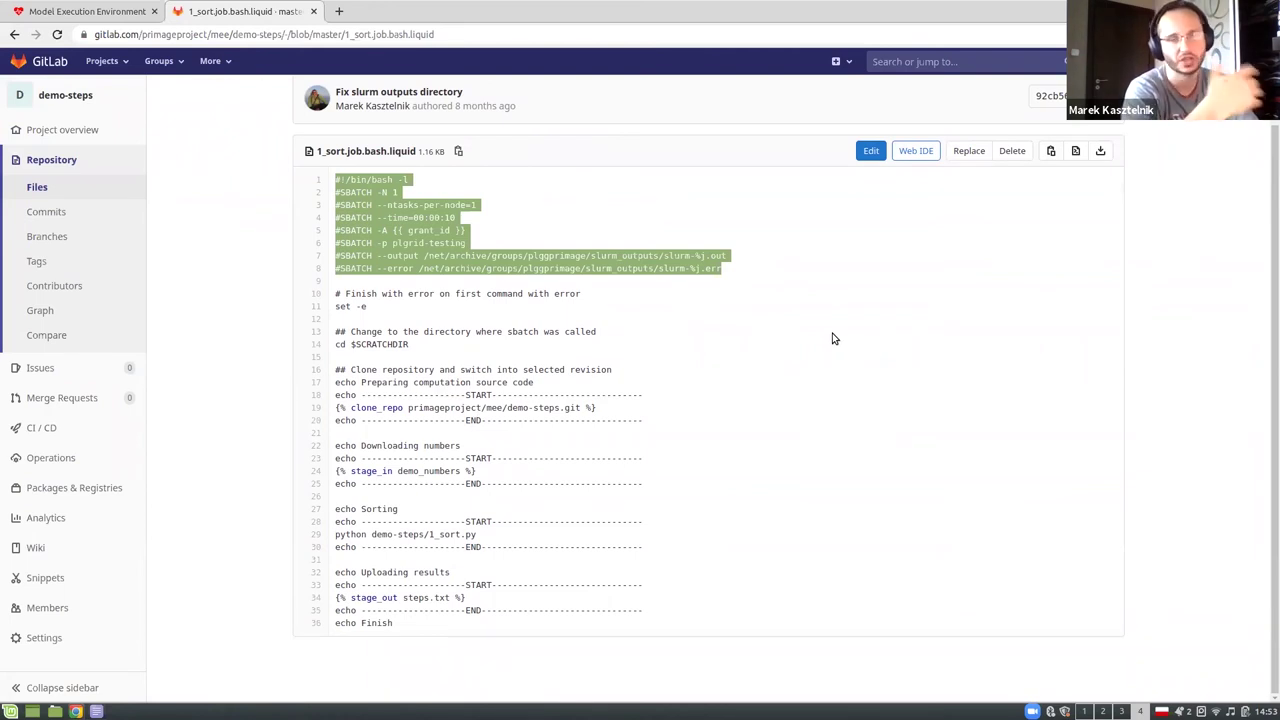
pyautogui.click(370, 207)
pyautogui.moveTo(378, 204); pyautogui.dragTo(478, 206)
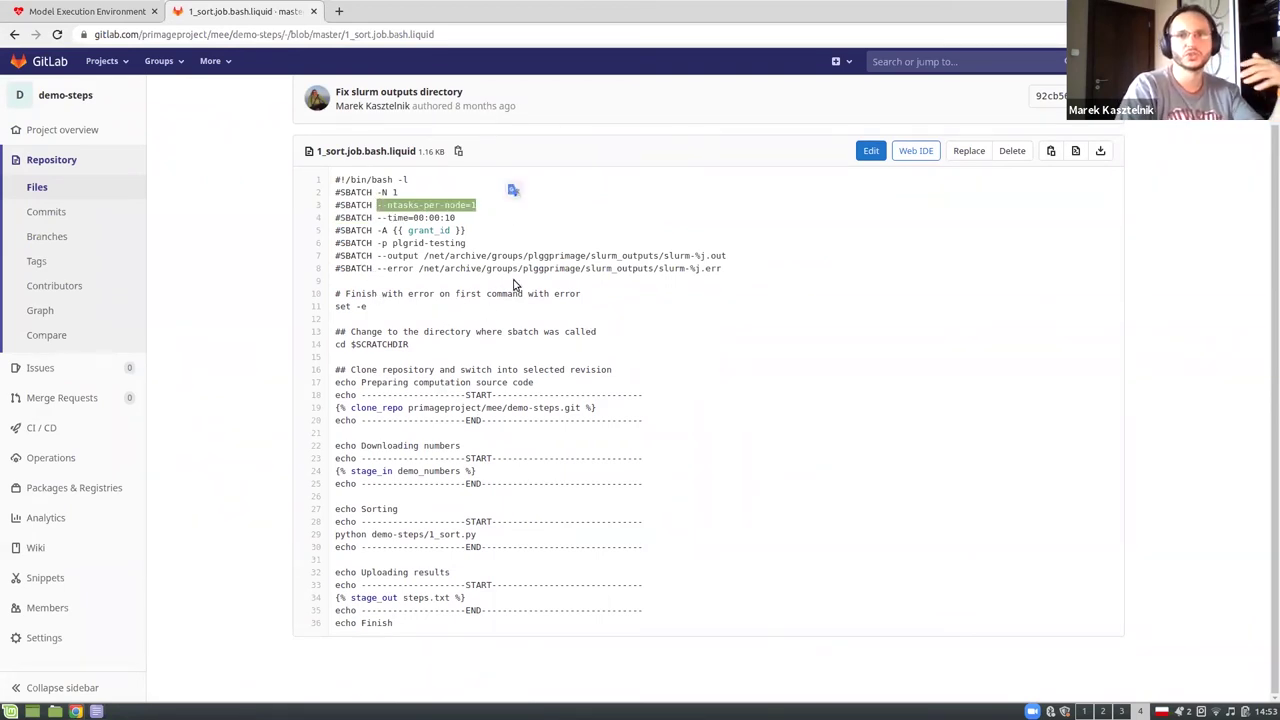
pyautogui.moveTo(466, 230); pyautogui.dragTo(372, 230)
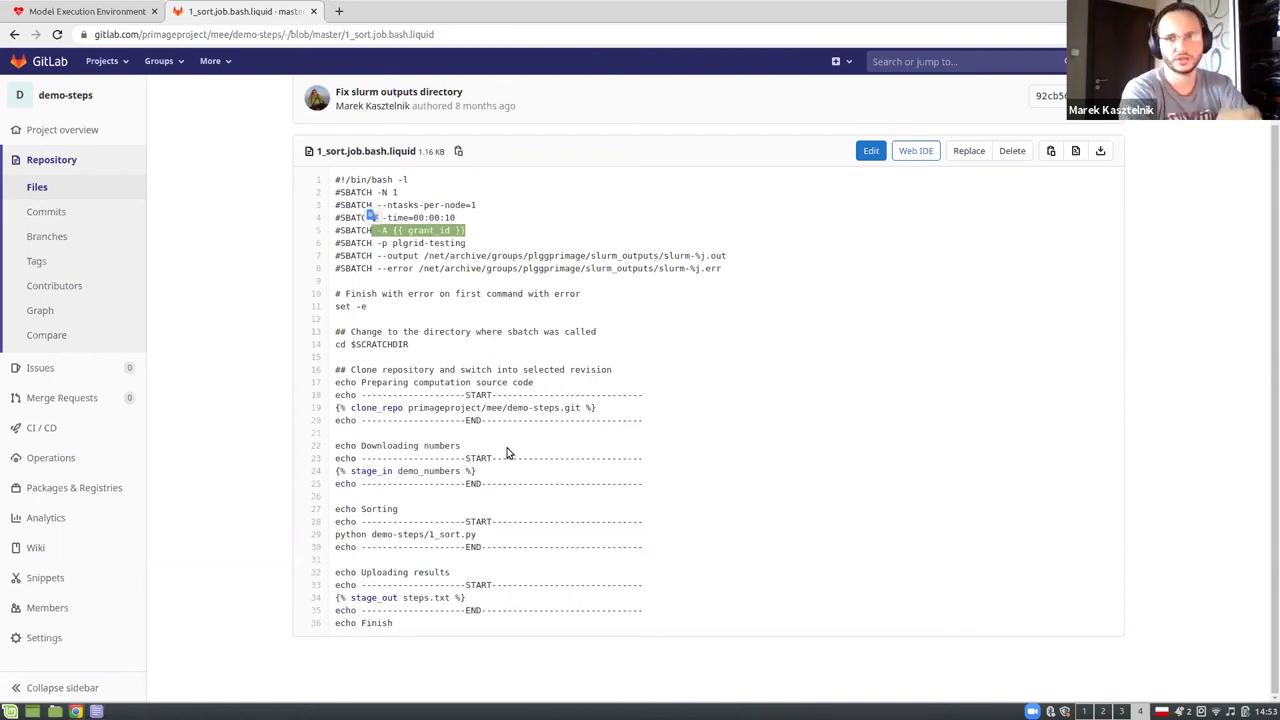
pyautogui.moveTo(405, 243); pyautogui.dragTo(465, 230)
pyautogui.click(392, 230)
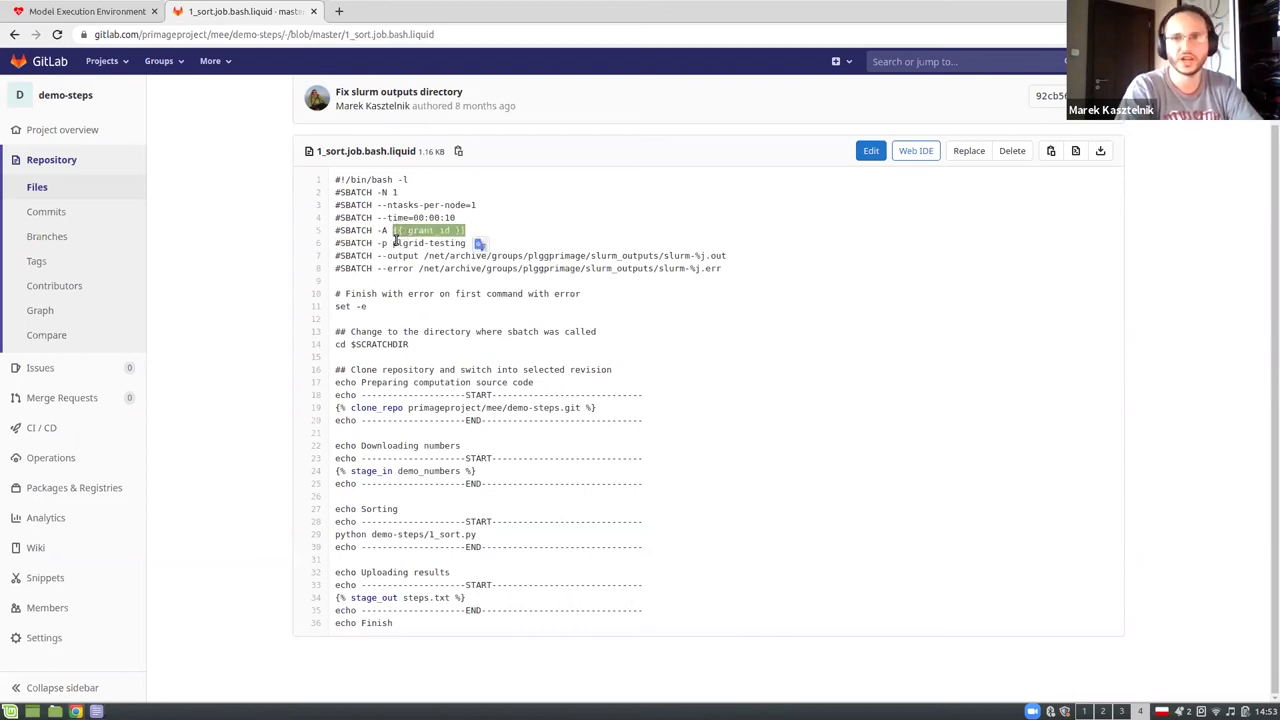
pyautogui.click(409, 231)
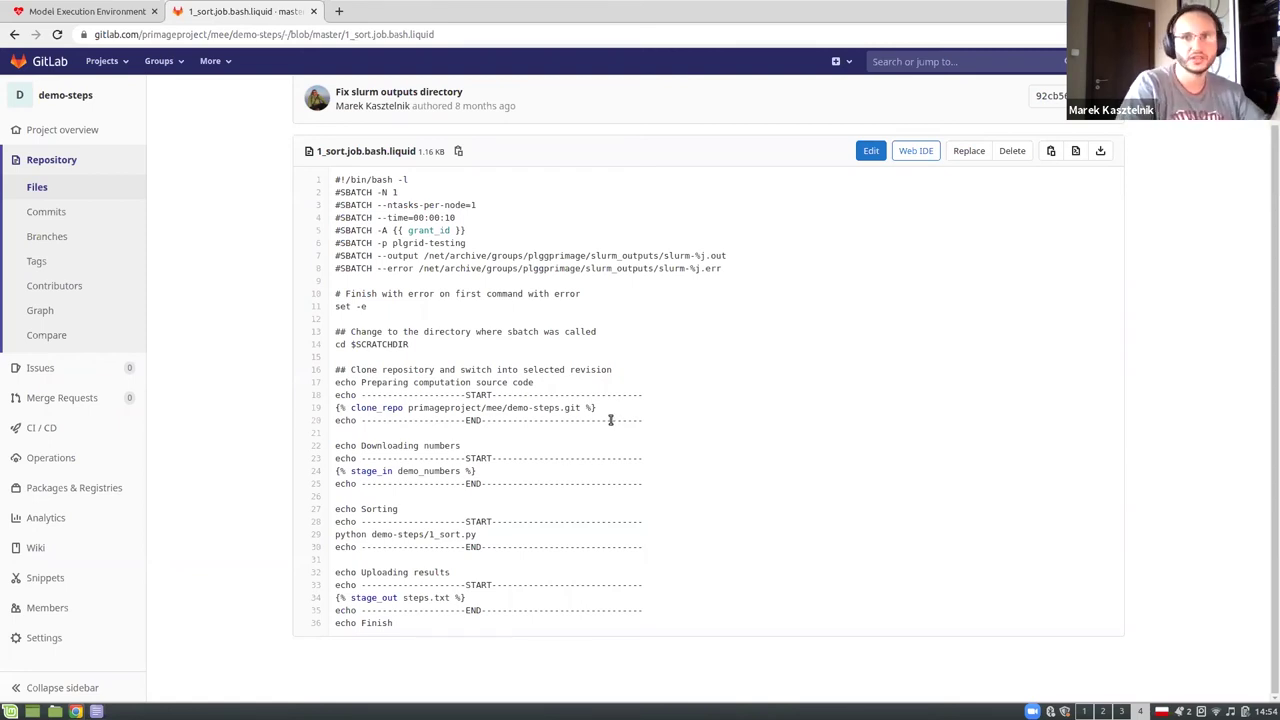
# Examine the clone_repo, stage_in and stage_out tags in the sort script, including the demo_numbers argument.
pyautogui.doubleClick(380, 407)
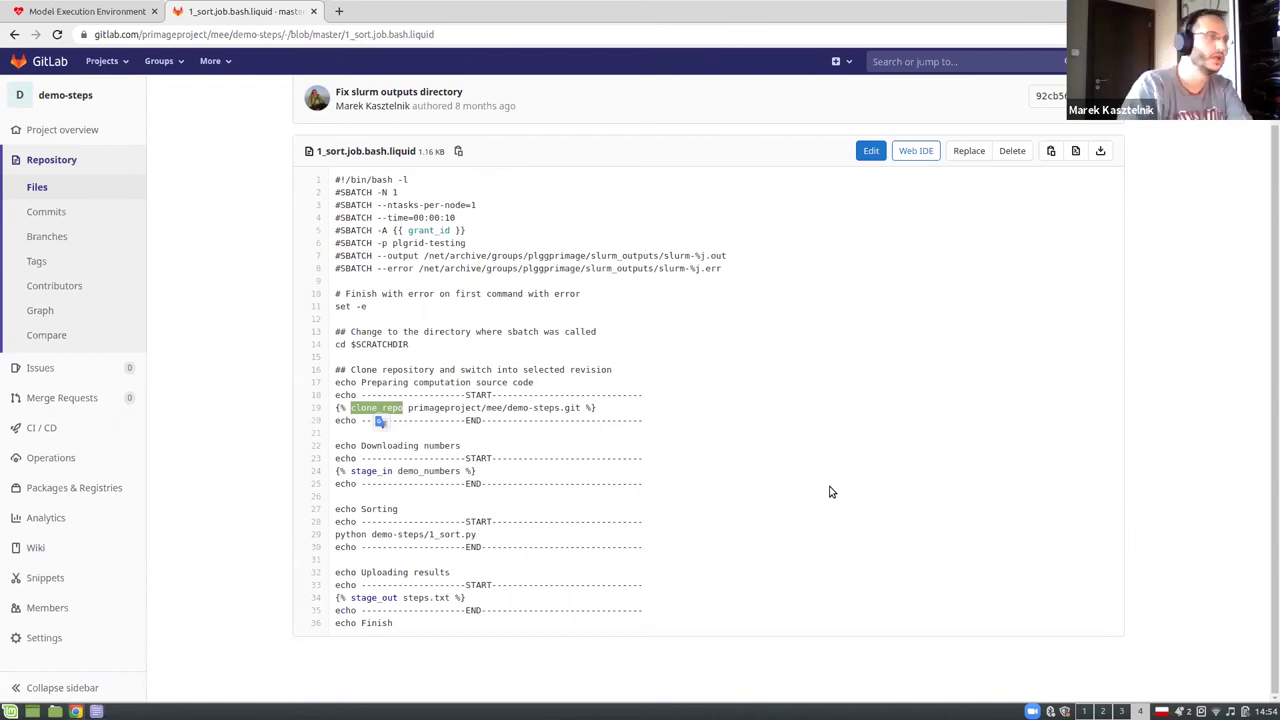
pyautogui.click(371, 469)
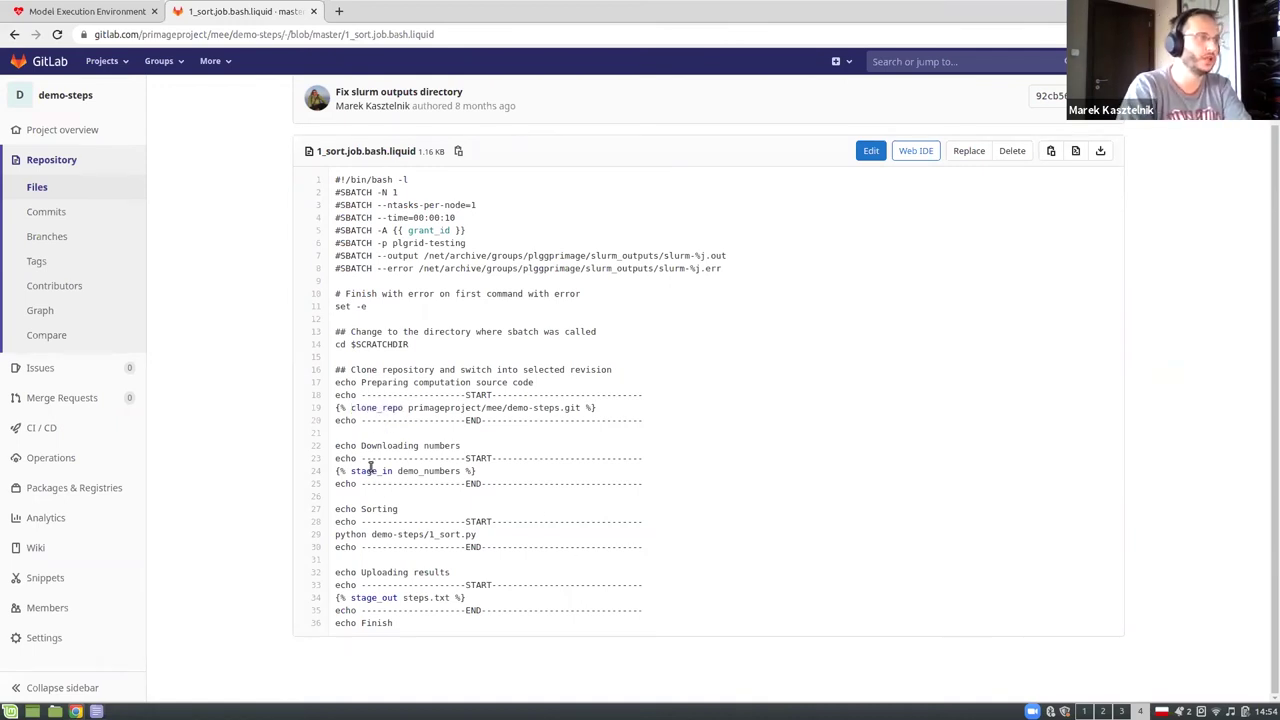
pyautogui.click(366, 599)
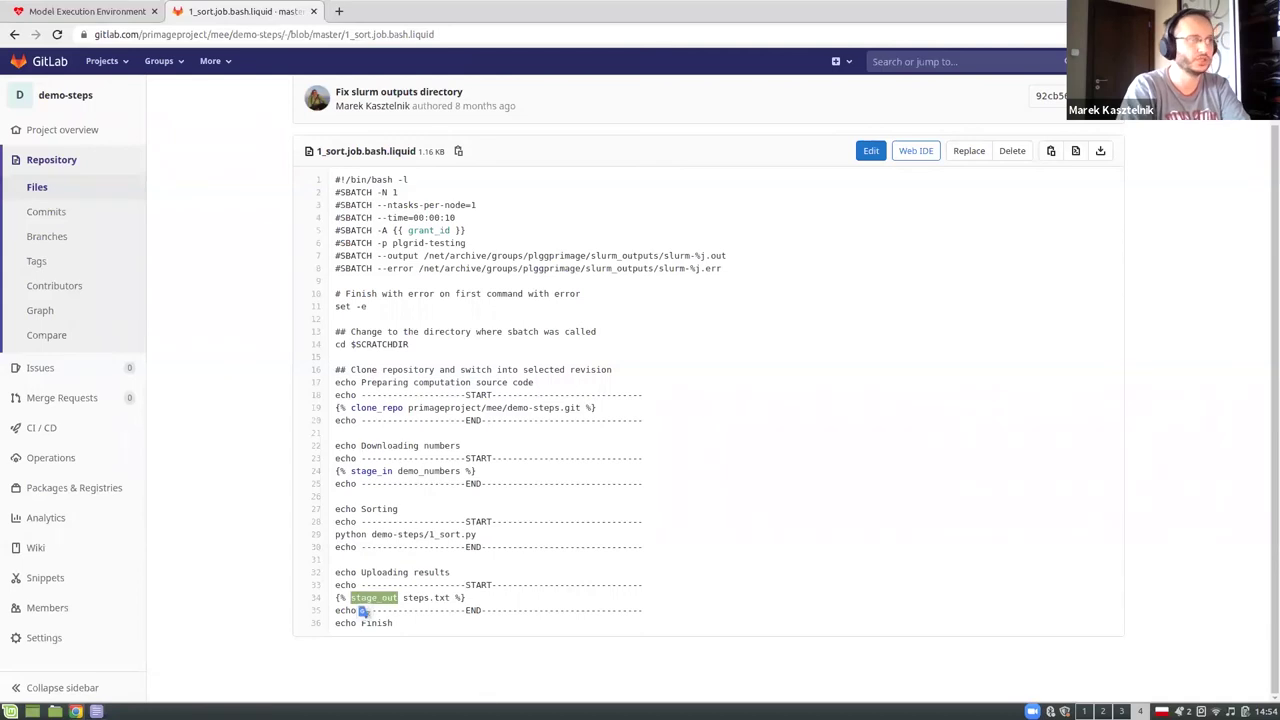
pyautogui.click(930, 552)
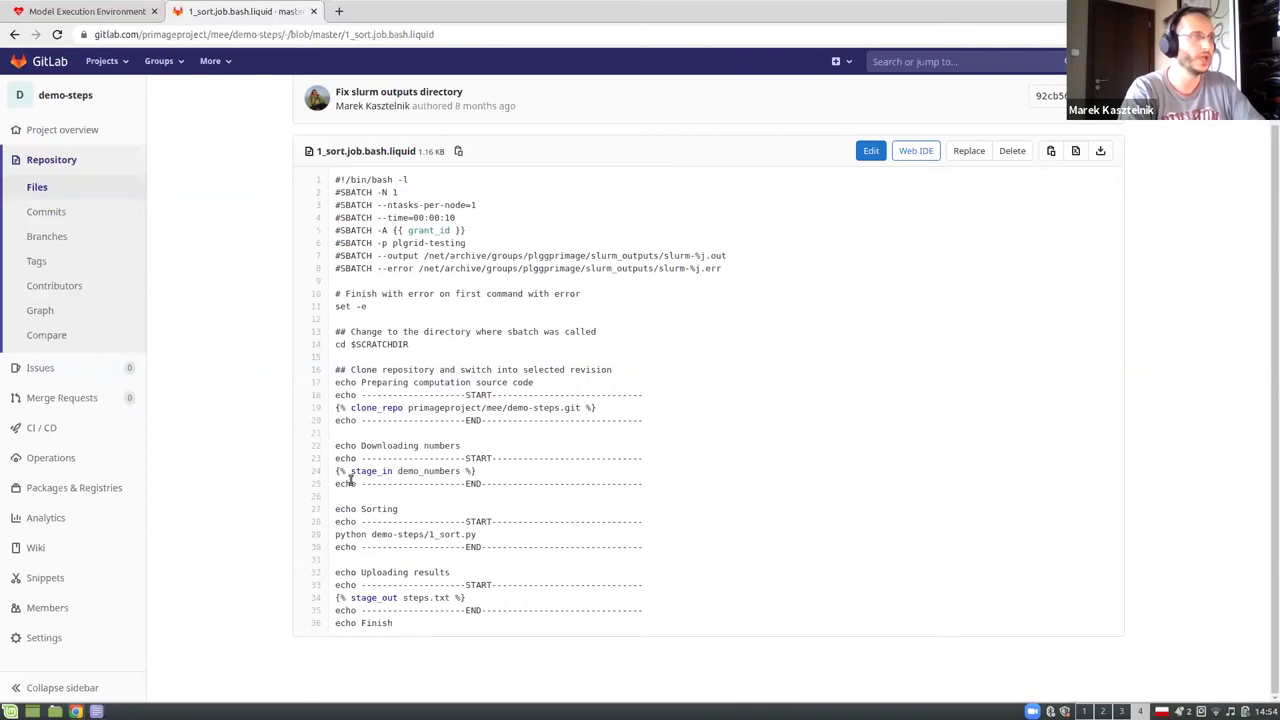
pyautogui.moveTo(350, 471); pyautogui.dragTo(470, 551)
pyautogui.doubleClick(430, 471)
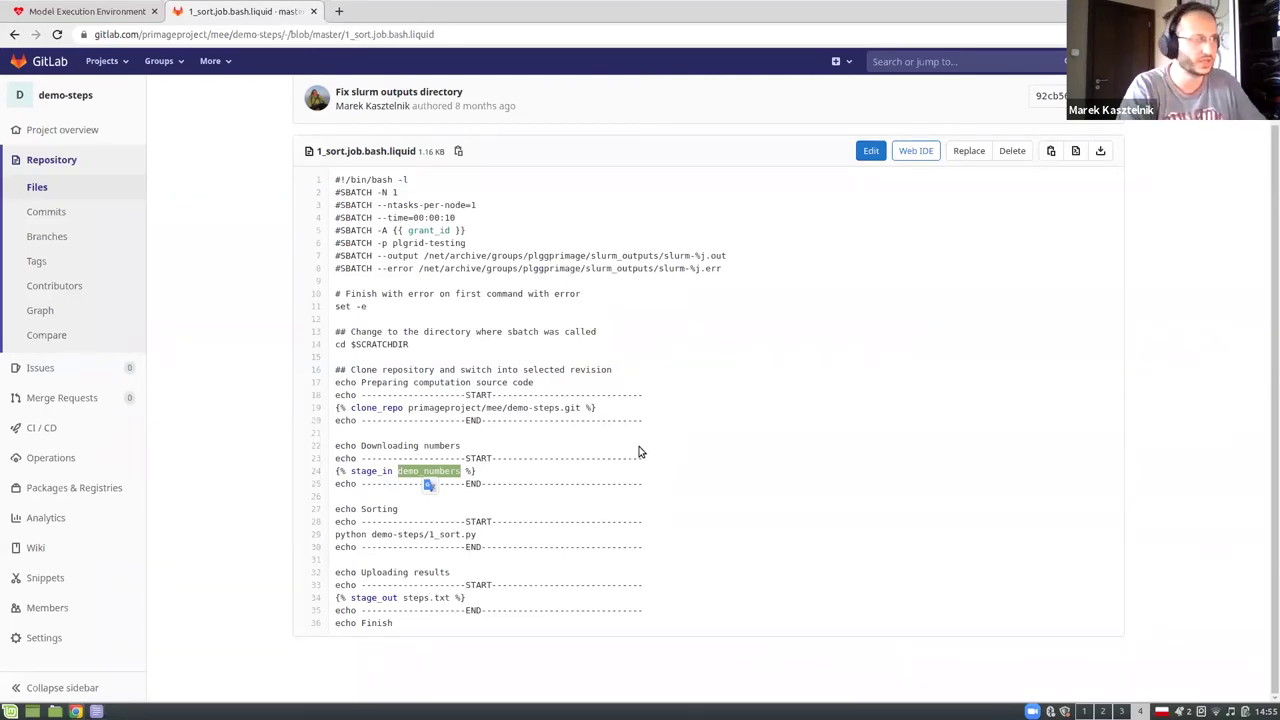
# Switch back to MEE and check the available Grant type options of the Sort numbers step, keeping the current choice.
pyautogui.click(35, 10)
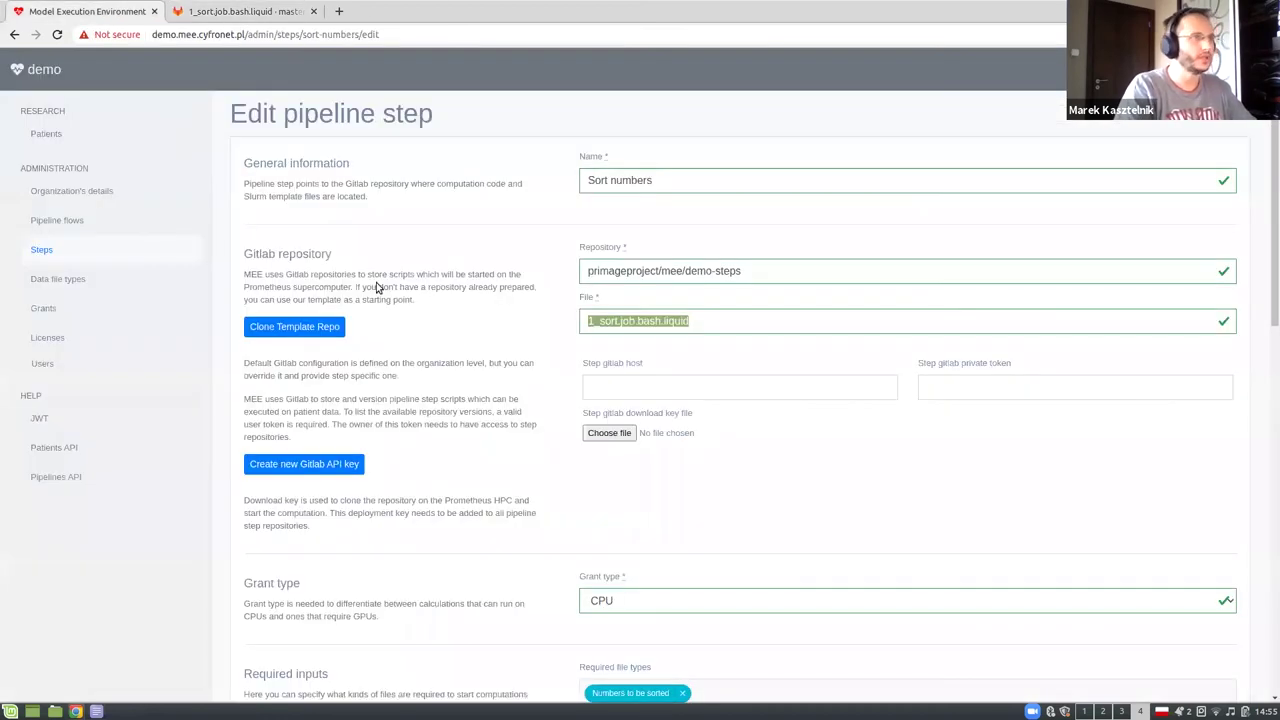
pyautogui.scroll(-2, 577, 540)
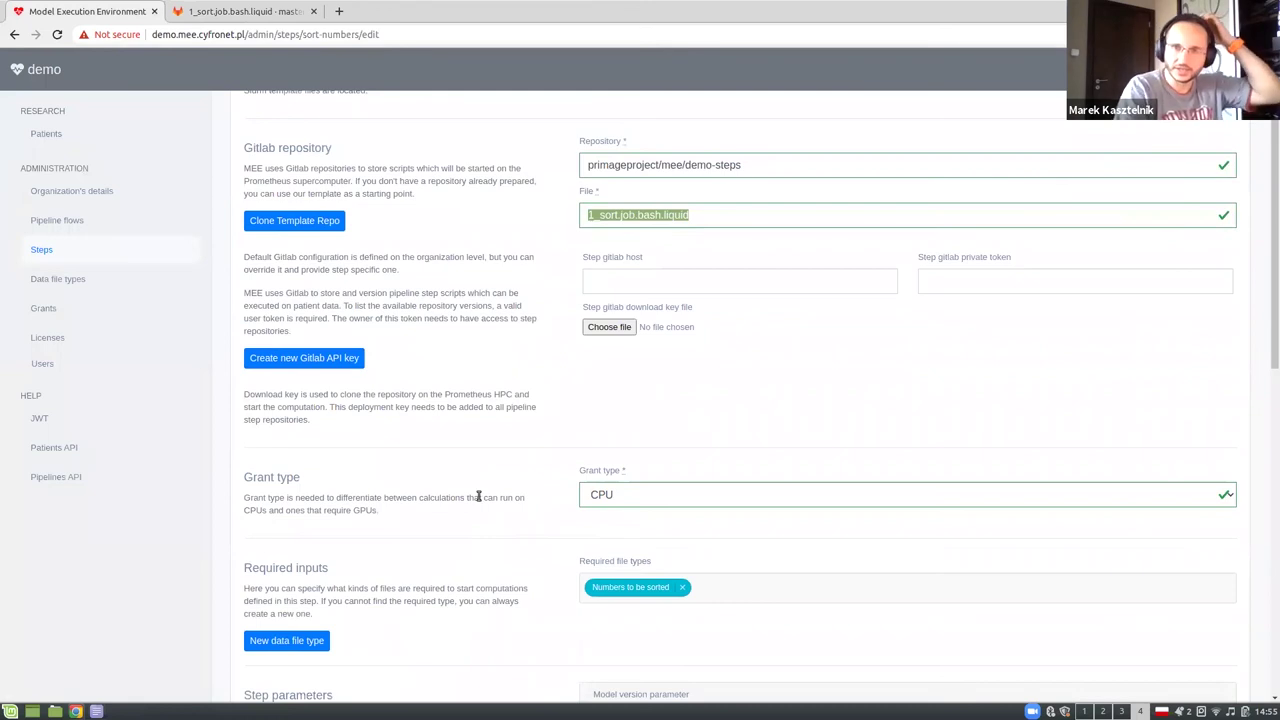
pyautogui.scroll(-1, 476, 490)
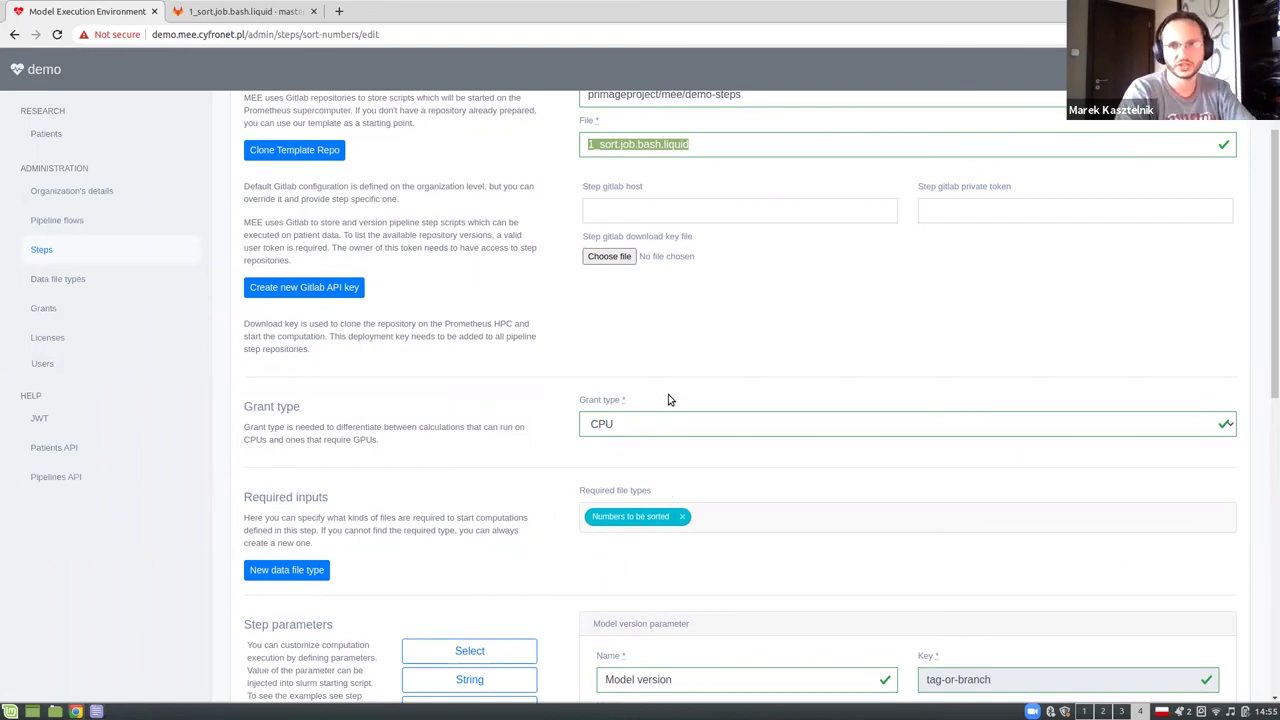
pyautogui.click(716, 425)
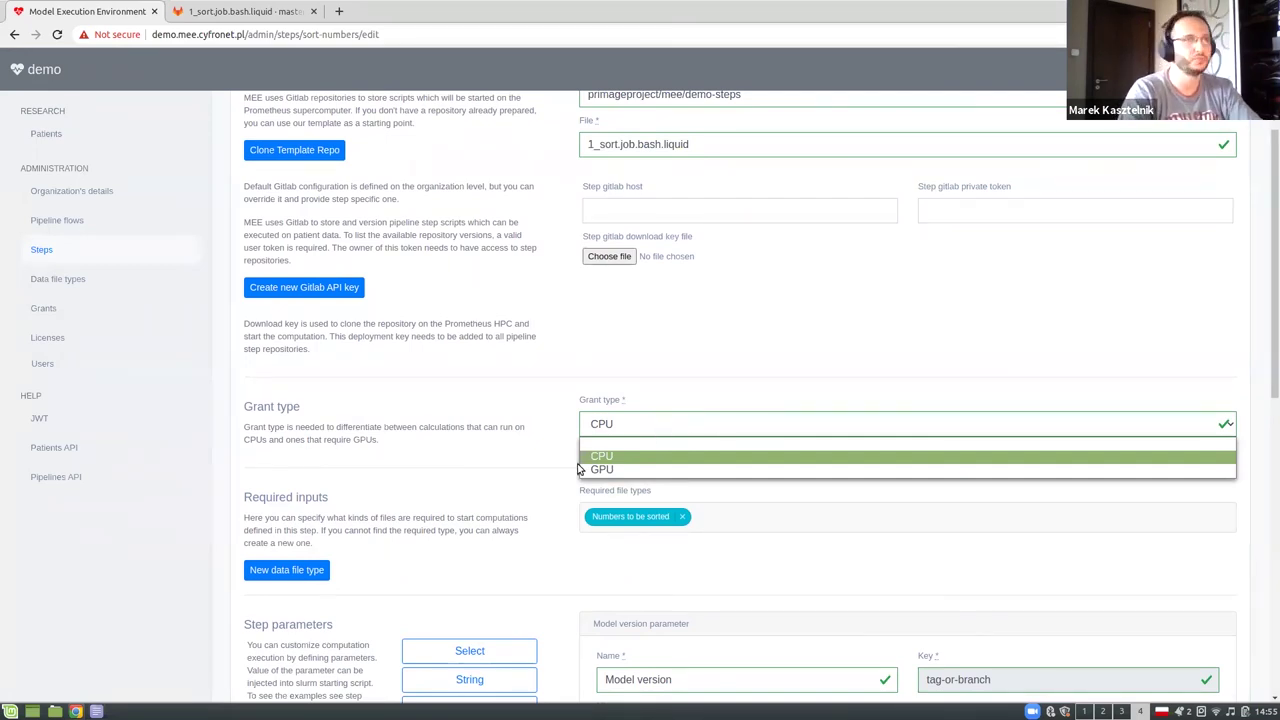
pyautogui.click(514, 494)
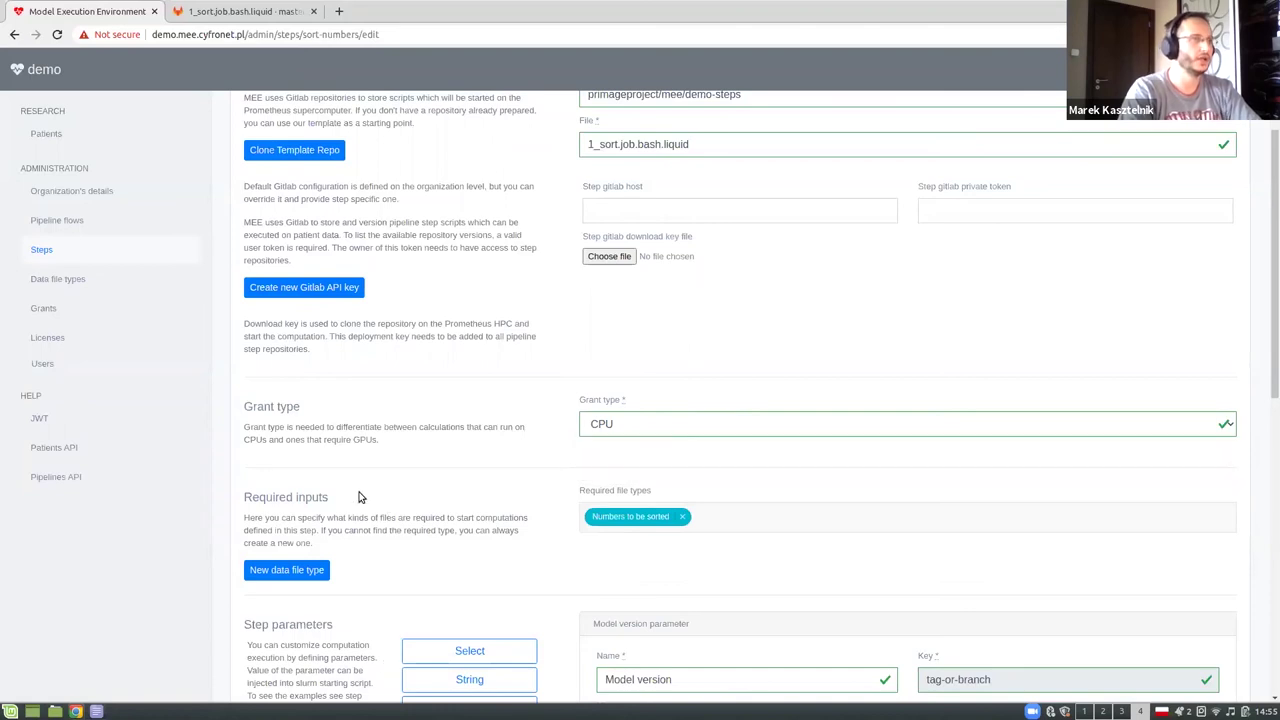
# Examine the Sort numbers step's required inputs and its step parameters, down to the Sorting method options.
pyautogui.scroll(-1, 358, 494)
pyautogui.moveTo(238, 390); pyautogui.dragTo(333, 445)
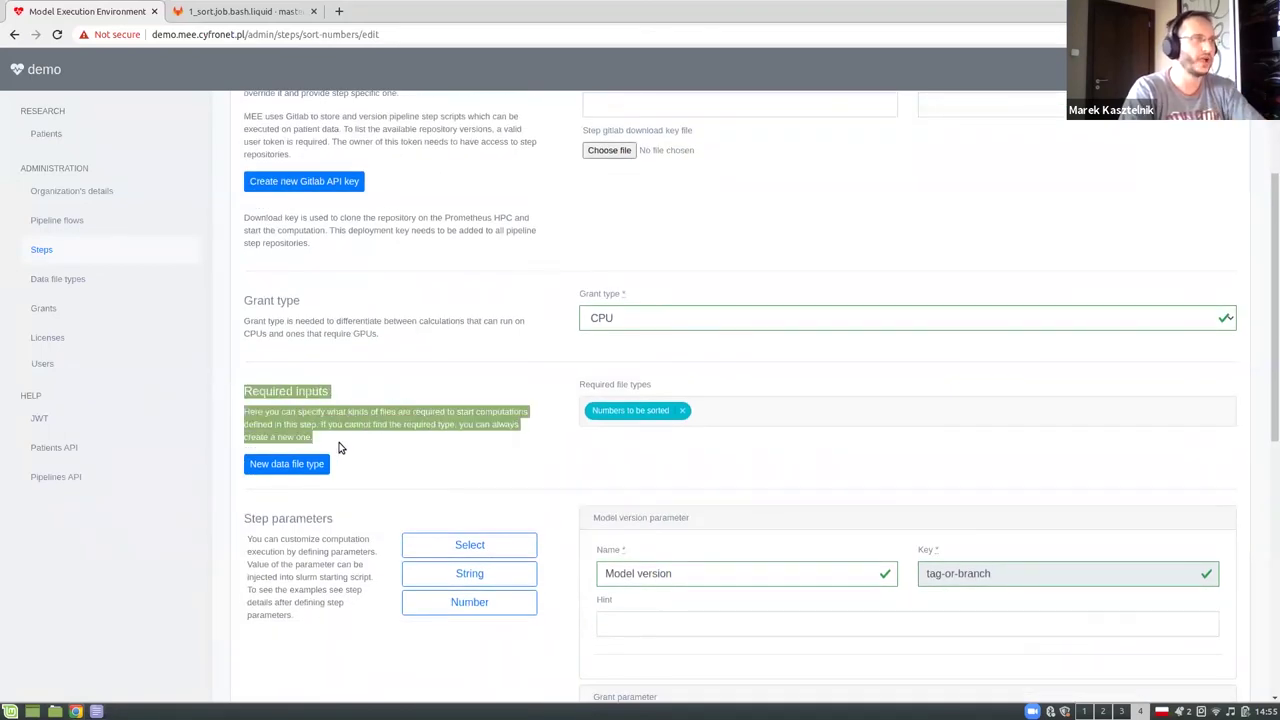
pyautogui.click(505, 450)
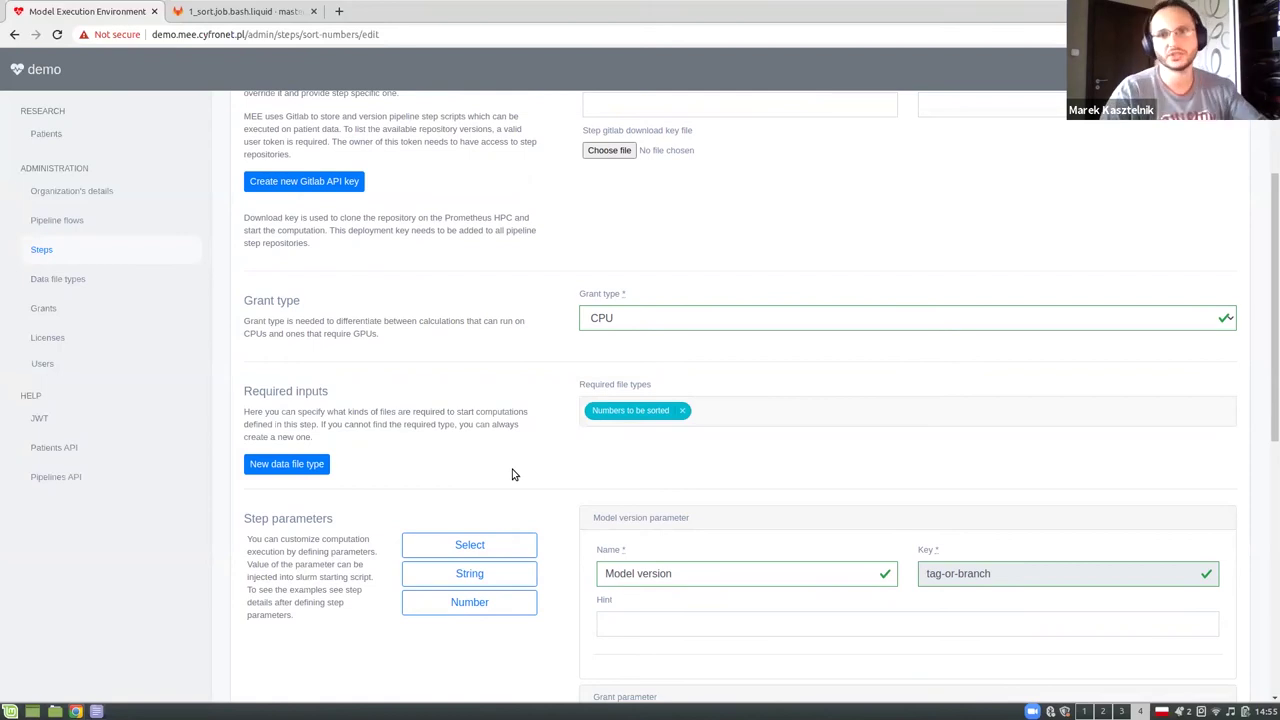
pyautogui.scroll(-4, 512, 475)
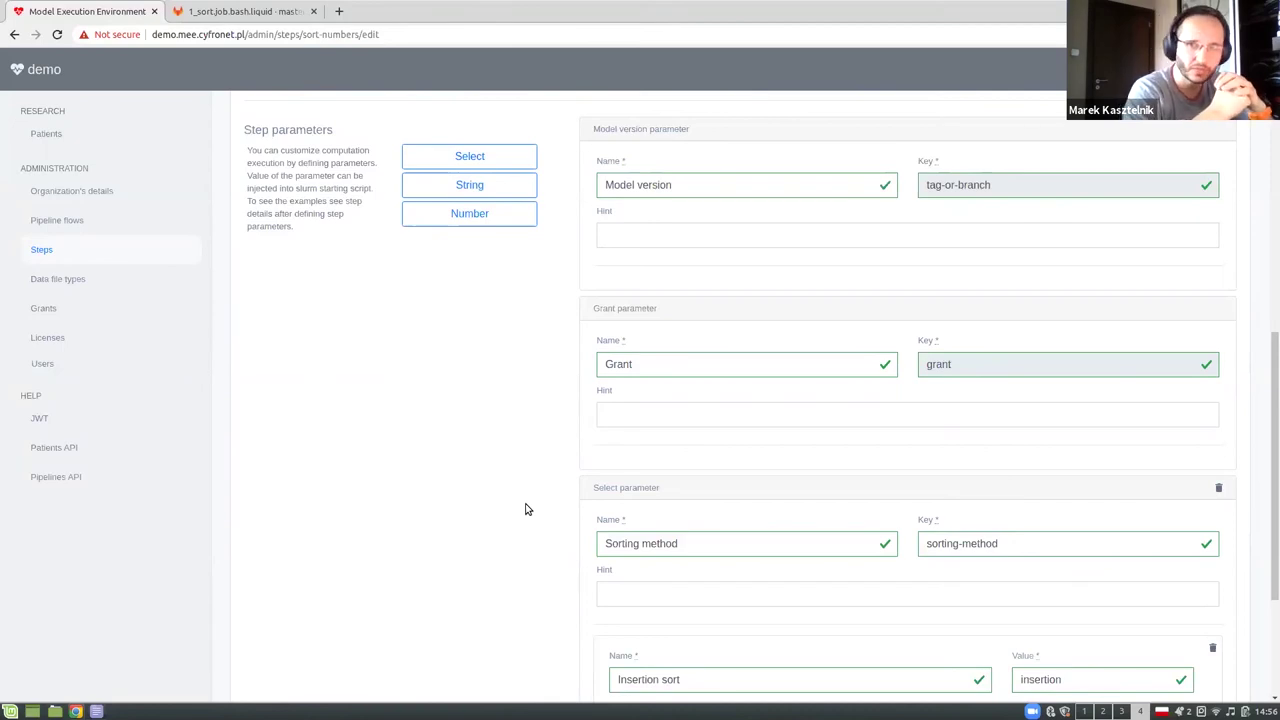
pyautogui.scroll(-3, 540, 510)
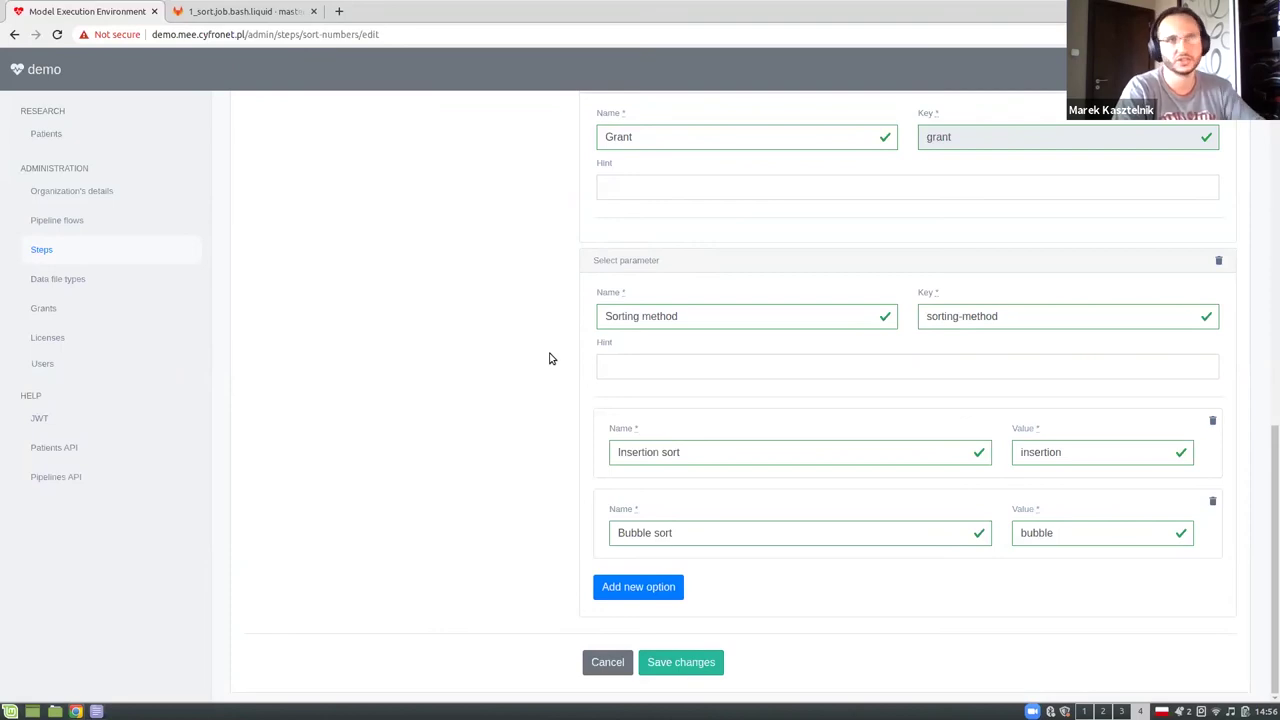
# Switch to GitLab, show 1_sort.job.bash.liquid on the parameters branch and examine the value_of tag for sorting-method.
pyautogui.click(277, 11)
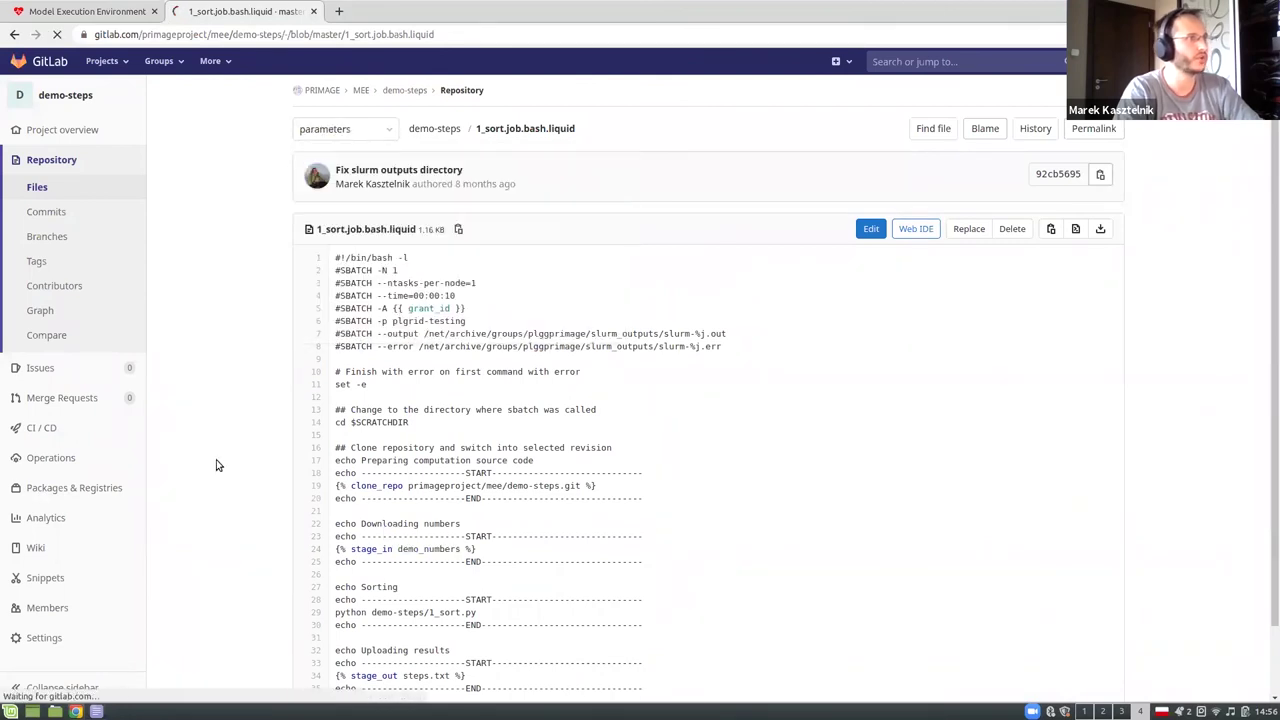
pyautogui.scroll(-2, 265, 515)
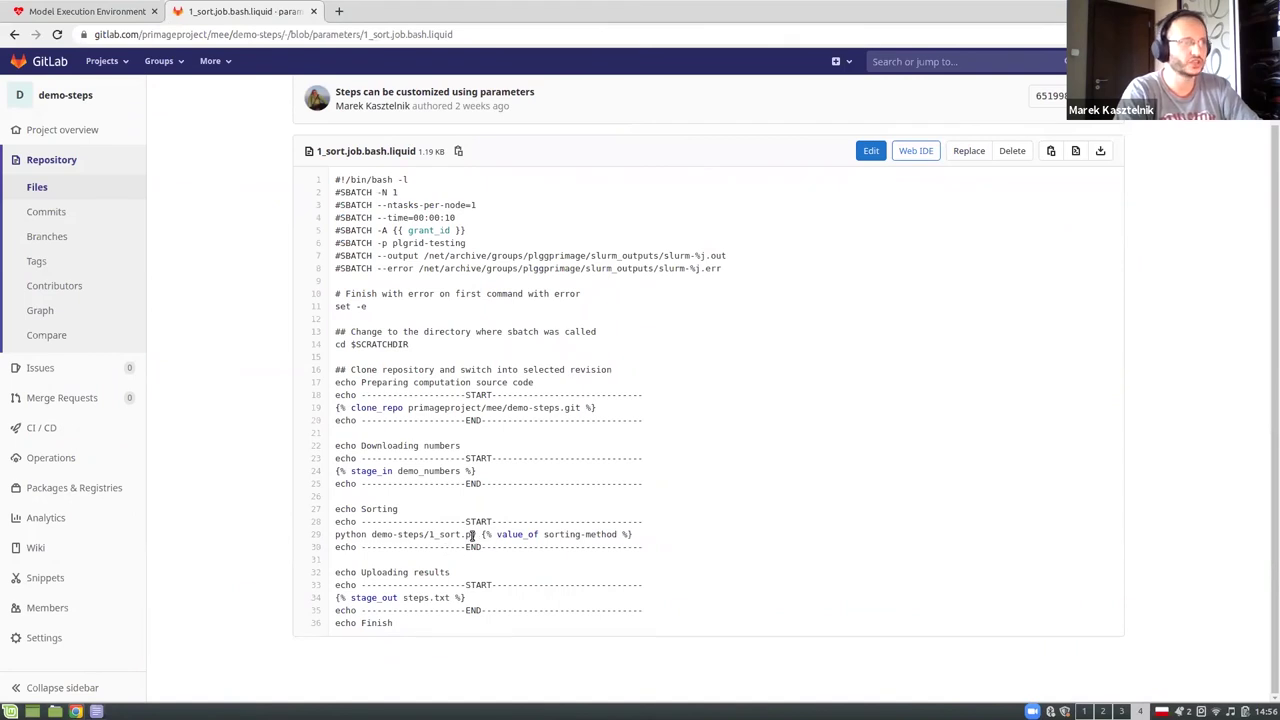
pyautogui.moveTo(497, 535); pyautogui.dragTo(540, 537)
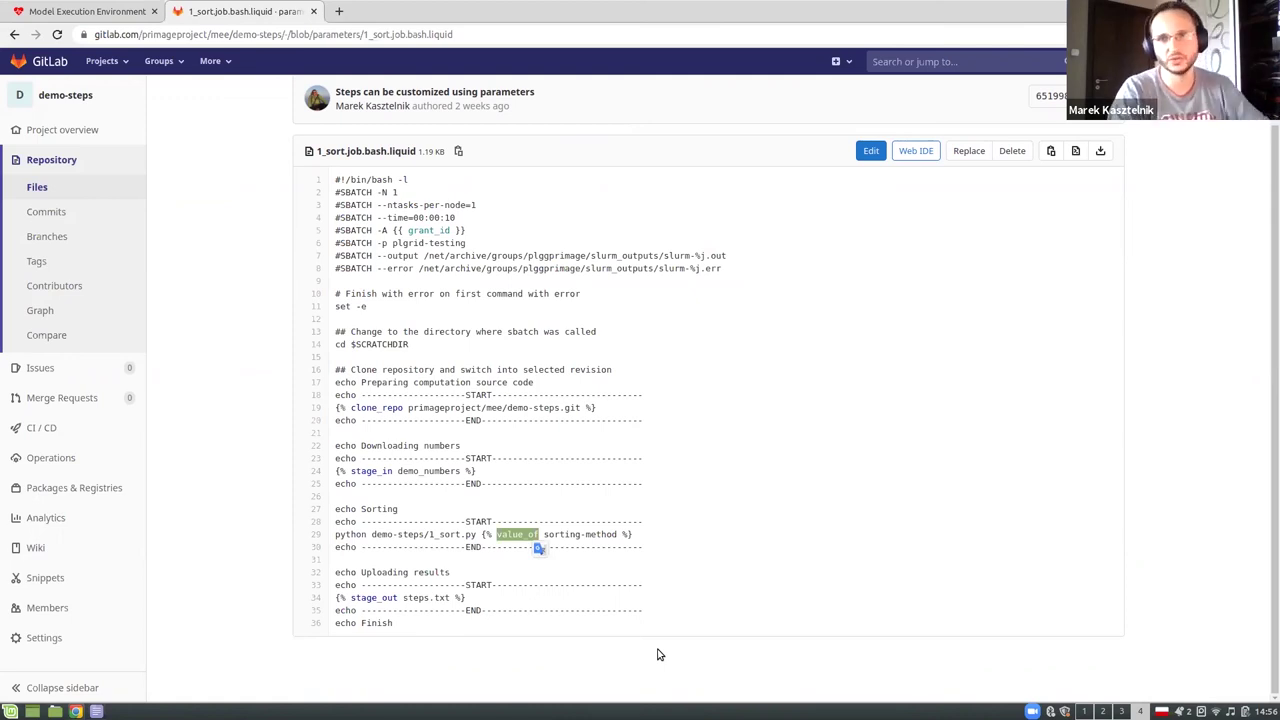
# Switch back to MEE and start a new pipeline flow named demo.
pyautogui.click(105, 11)
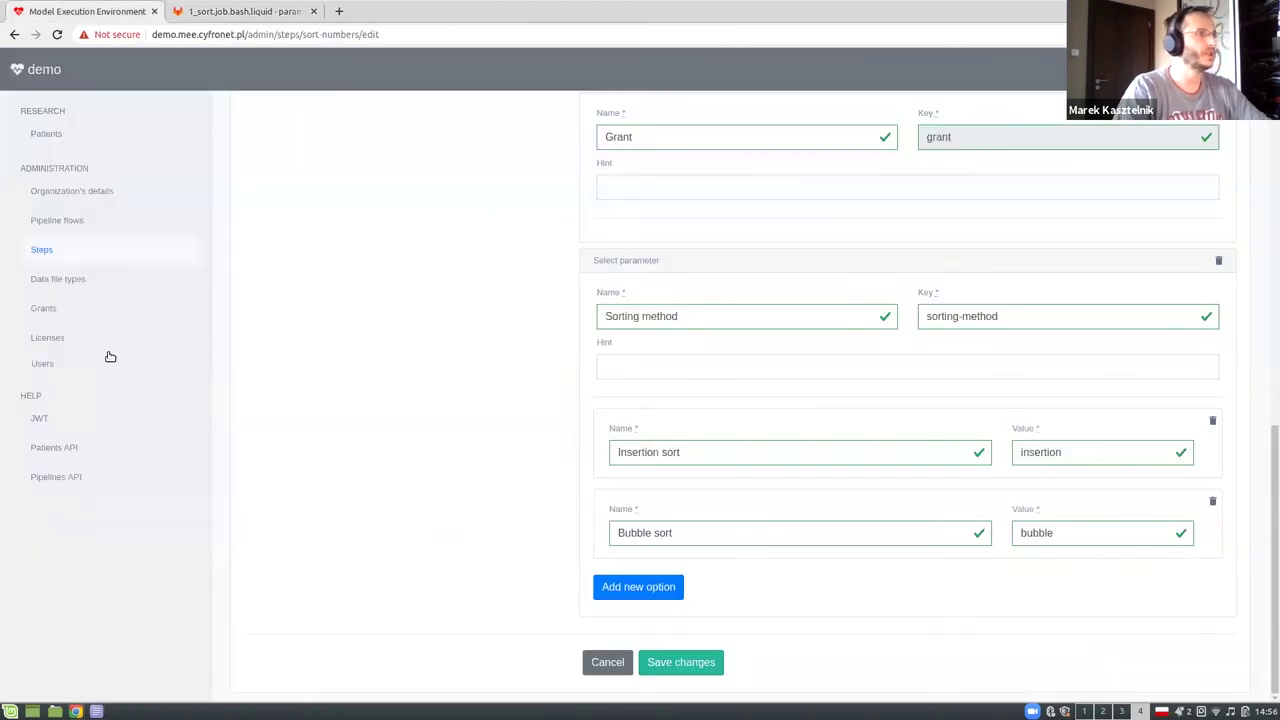
pyautogui.click(66, 221)
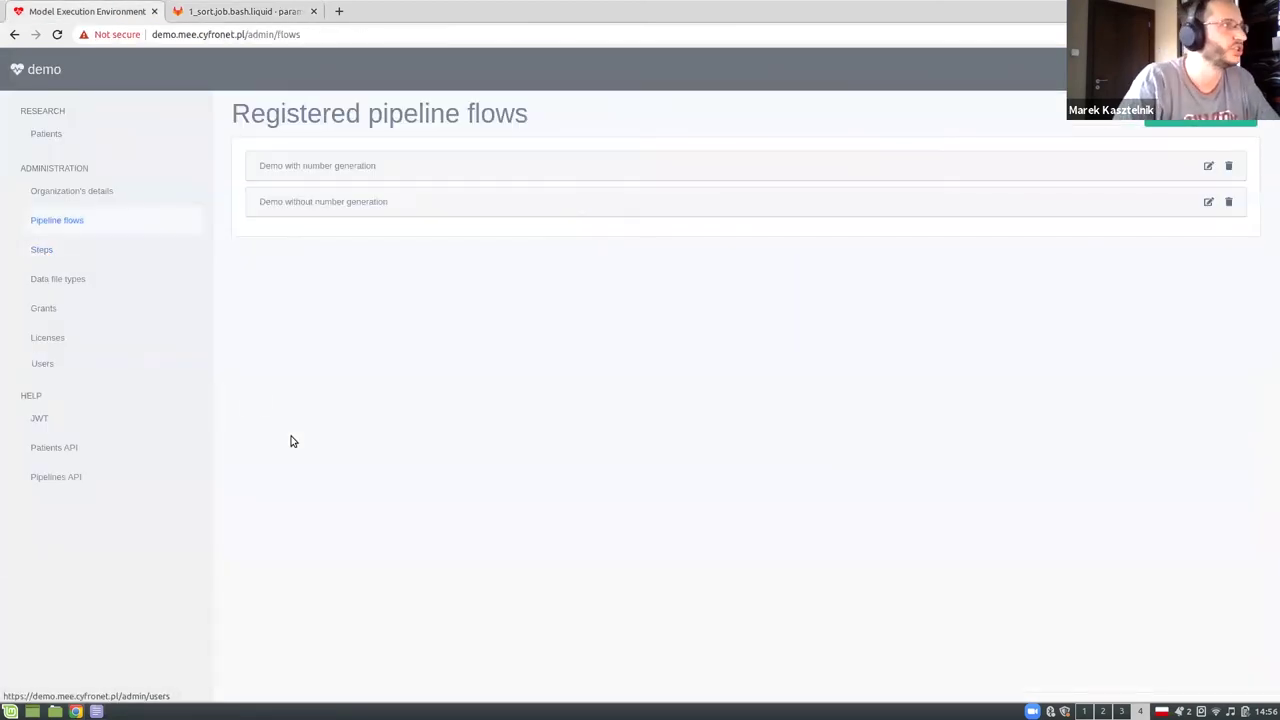
pyautogui.click(1200, 122)
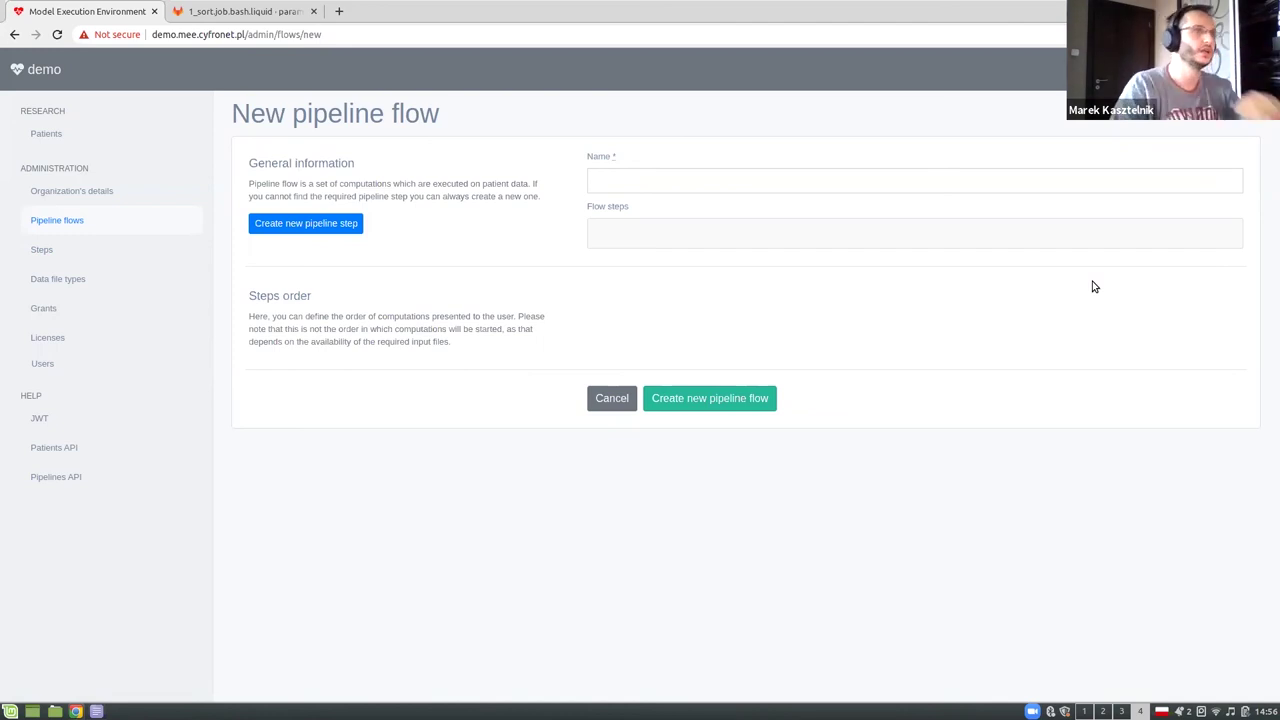
pyautogui.click(856, 184)
pyautogui.write('demo')
pyautogui.click(924, 360)
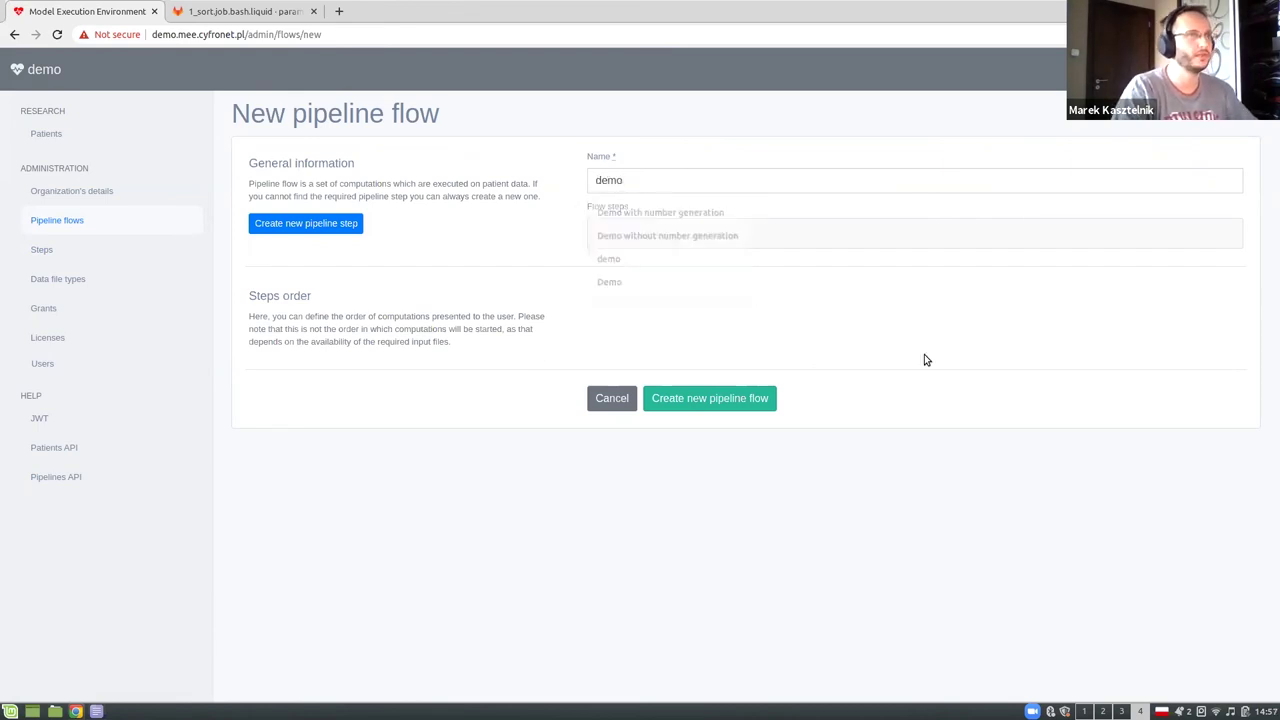
# Add the flow steps Generate numbers, Sort numbers and Generate animation in that order, and create the pipeline flow.
pyautogui.click(634, 241)
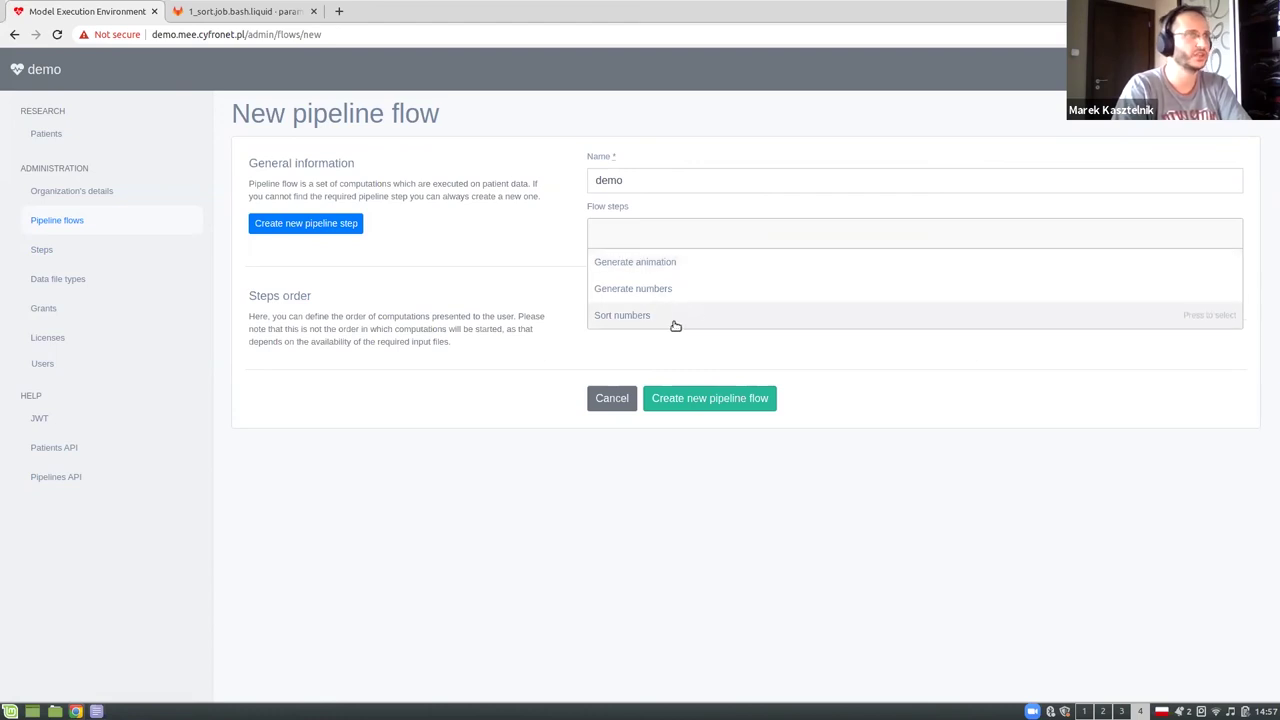
pyautogui.click(699, 293)
pyautogui.click(701, 290)
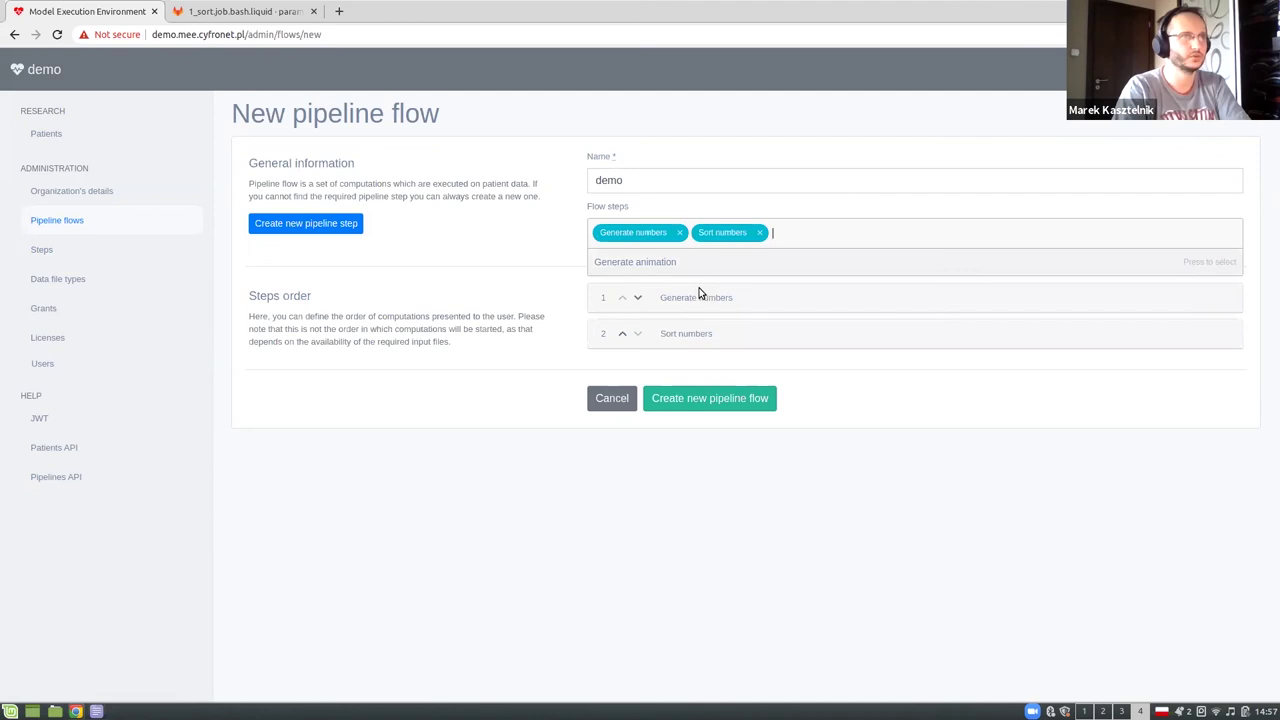
pyautogui.click(650, 262)
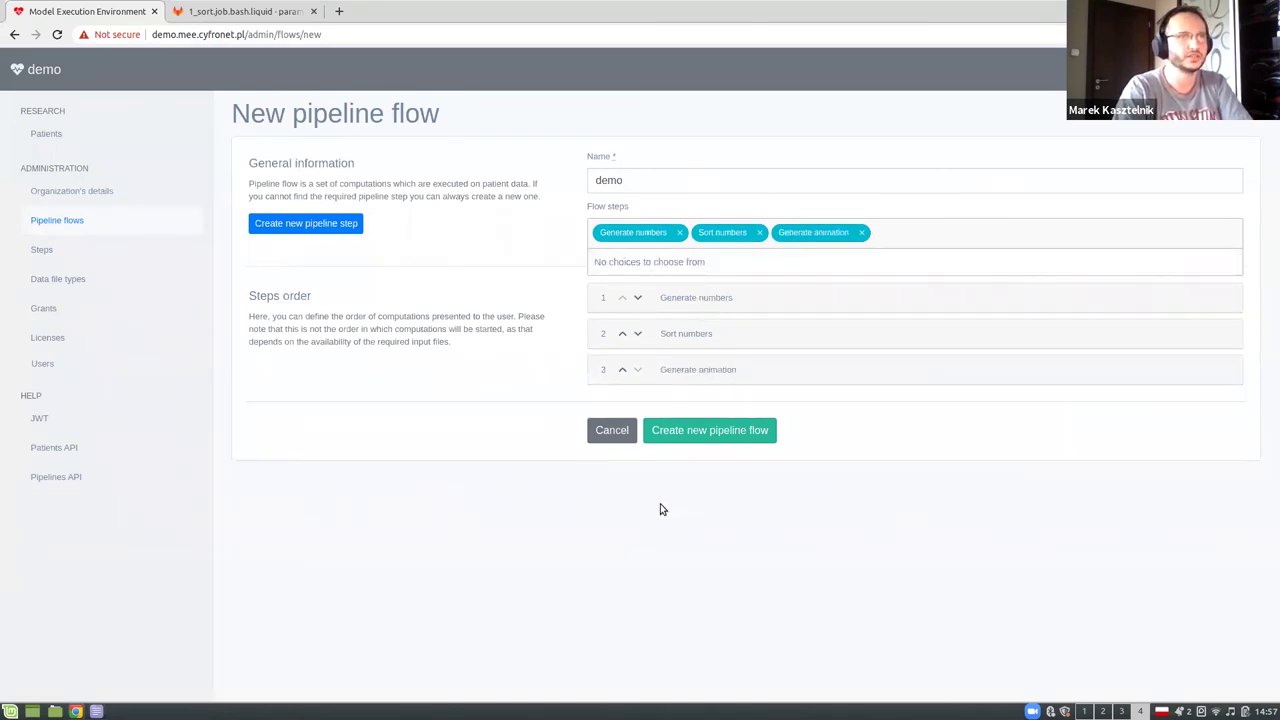
pyautogui.click(694, 440)
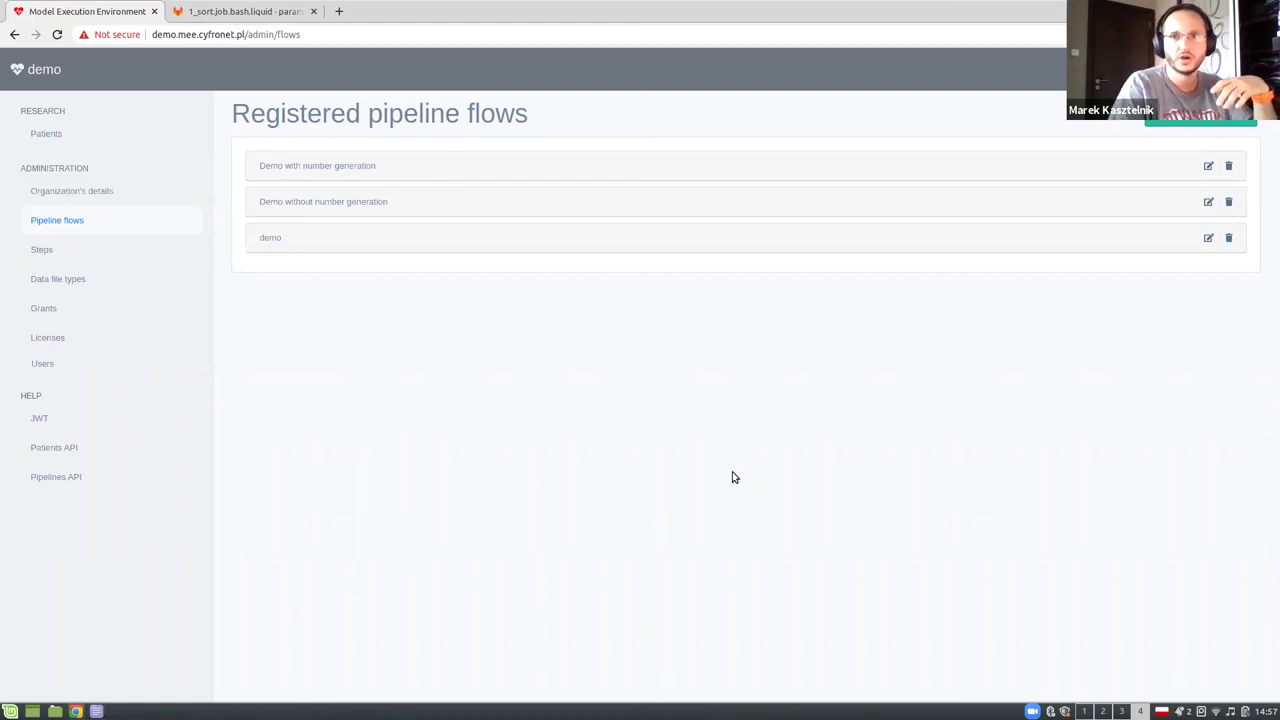
# Go to the patients overview and register a new patient case with the case number demo.
pyautogui.click(31, 136)
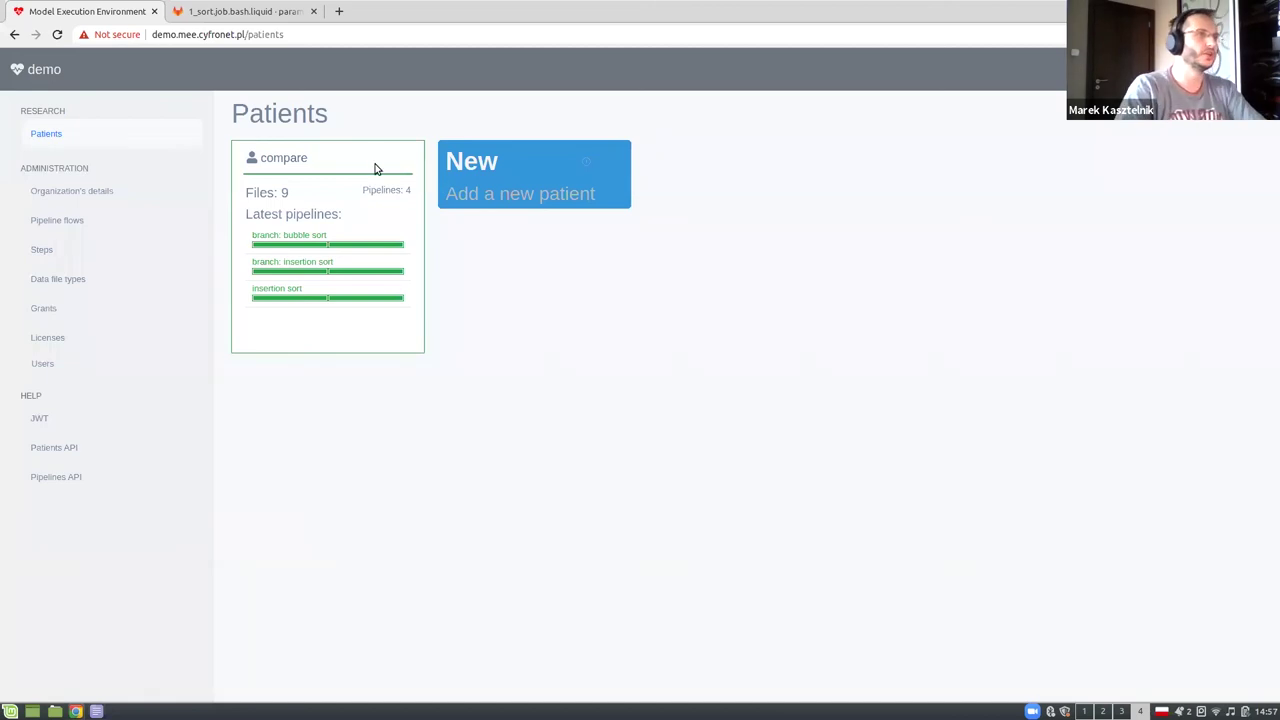
pyautogui.click(549, 222)
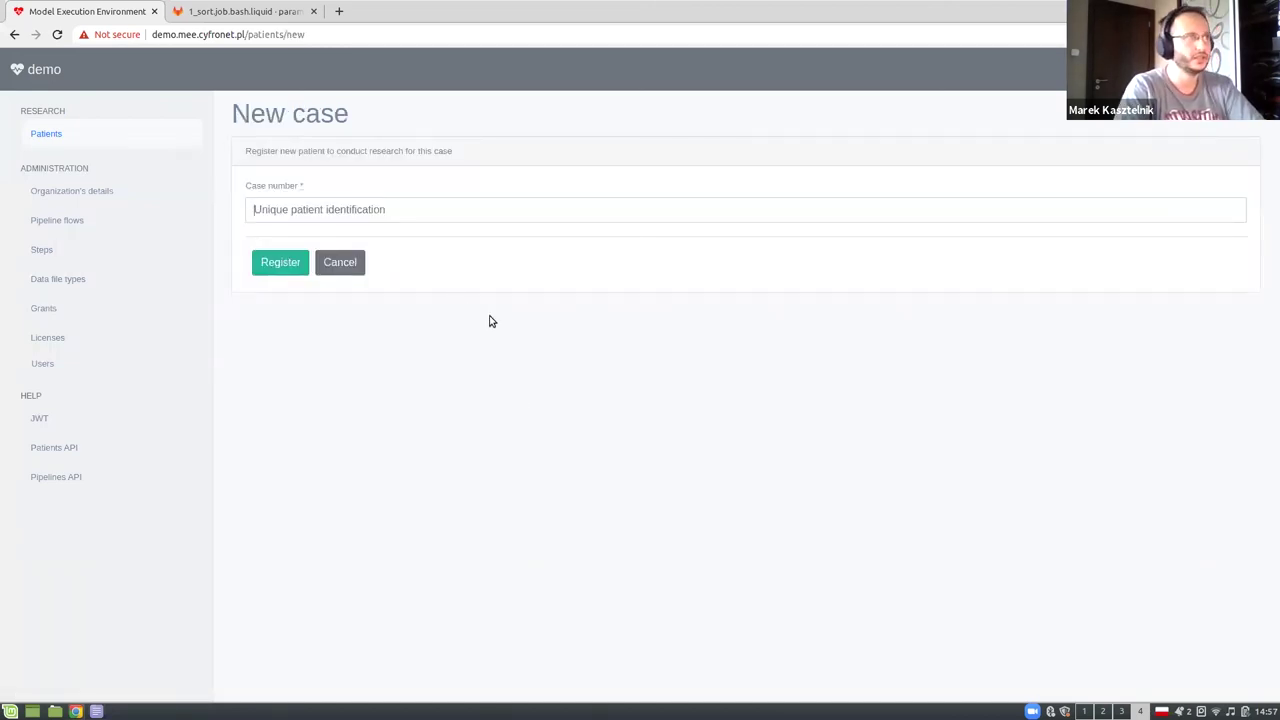
pyautogui.write('demo')
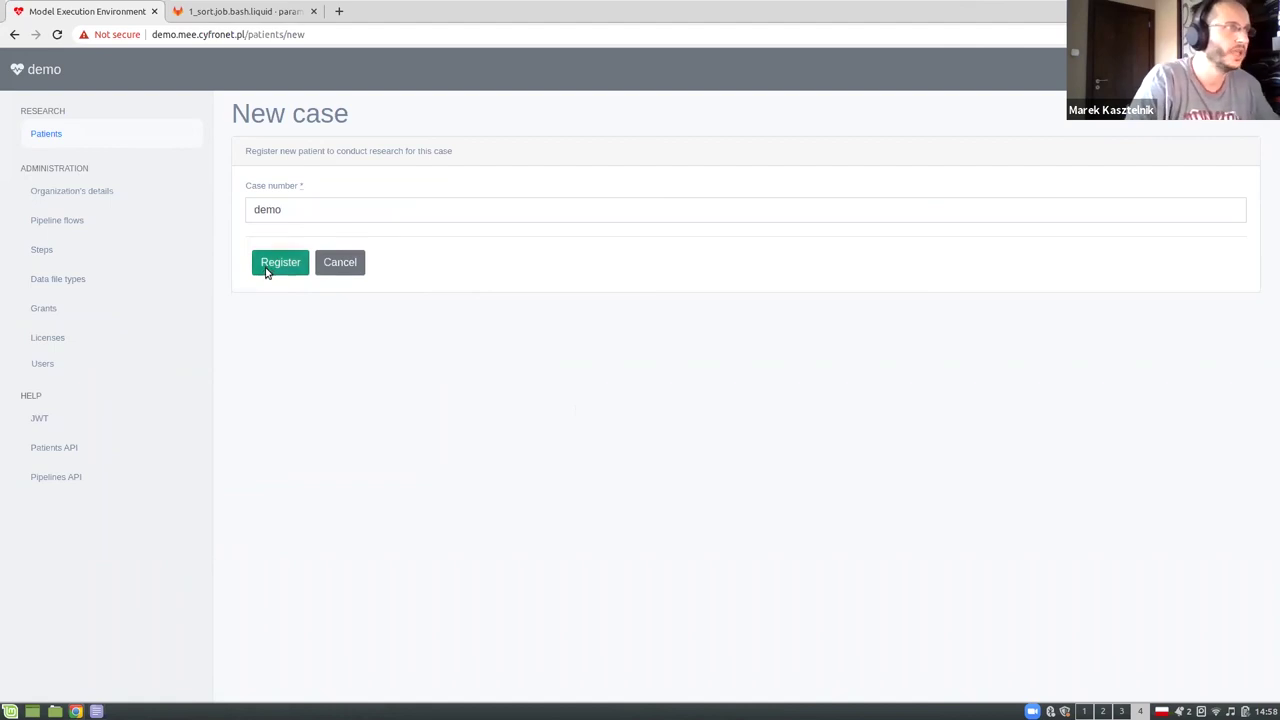
pyautogui.click(266, 270)
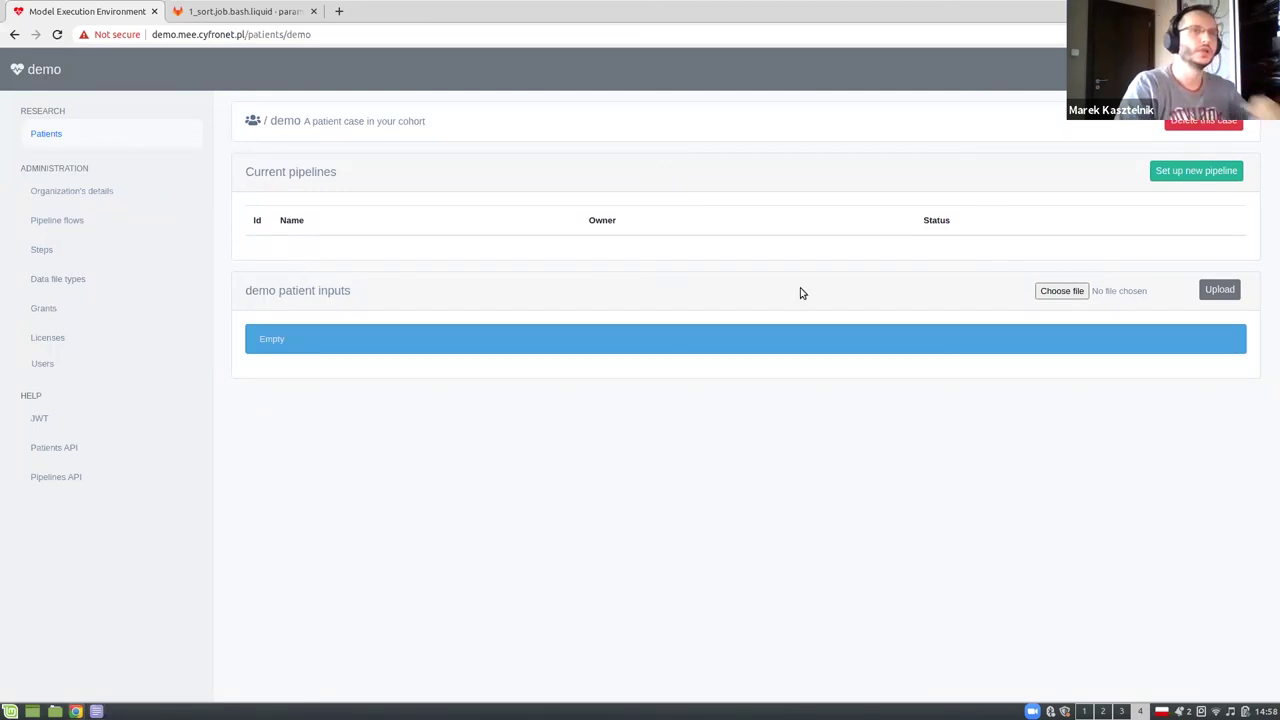
pyautogui.click(349, 77)
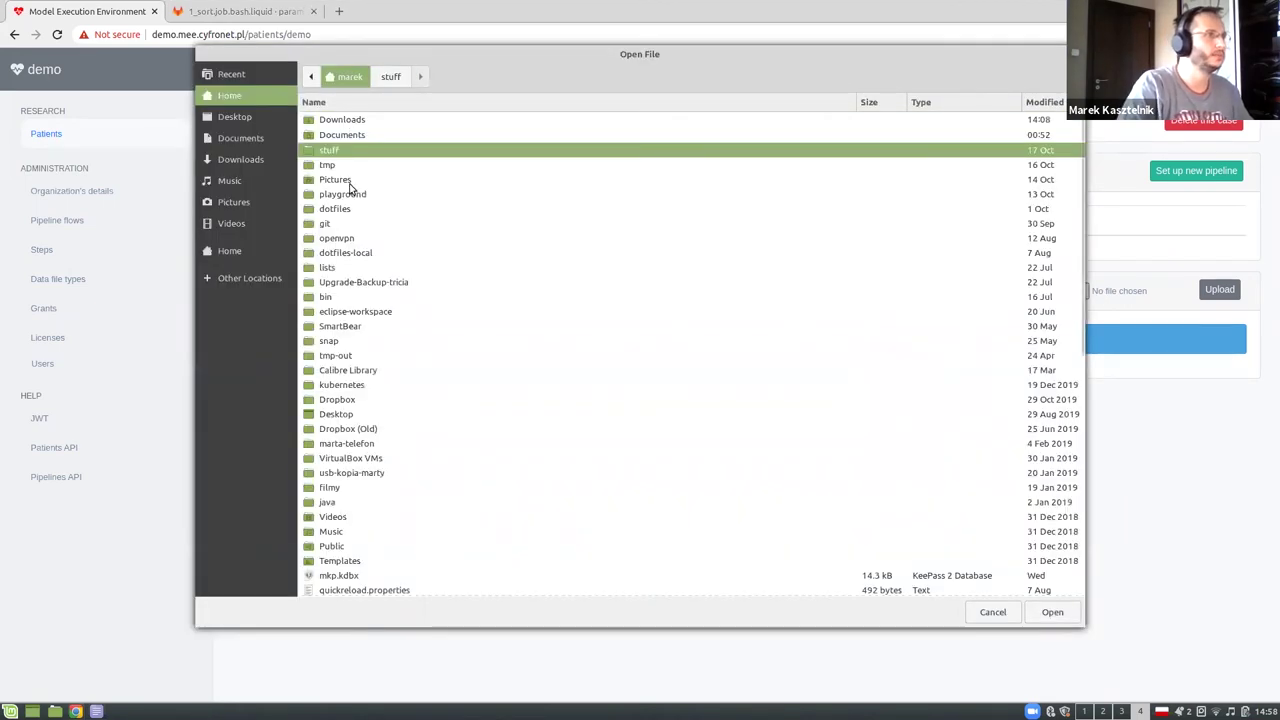
pyautogui.doubleClick(350, 181)
pyautogui.doubleClick(452, 334)
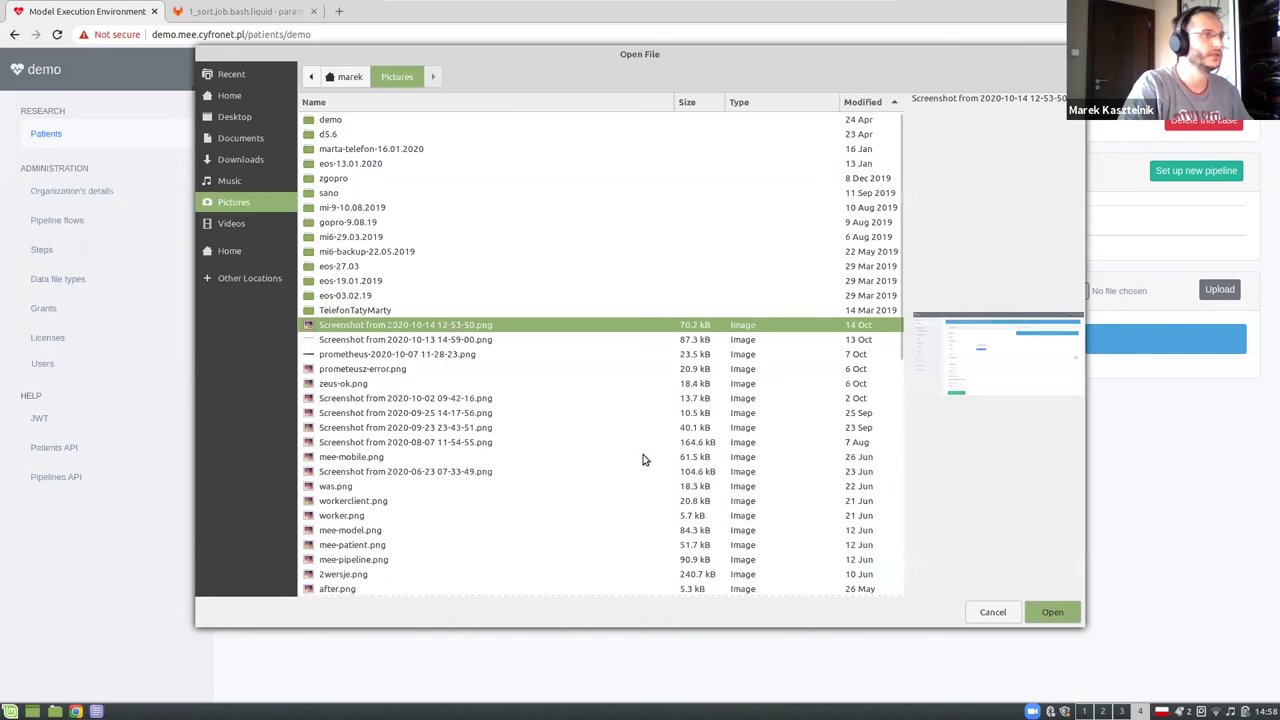
pyautogui.click(1219, 289)
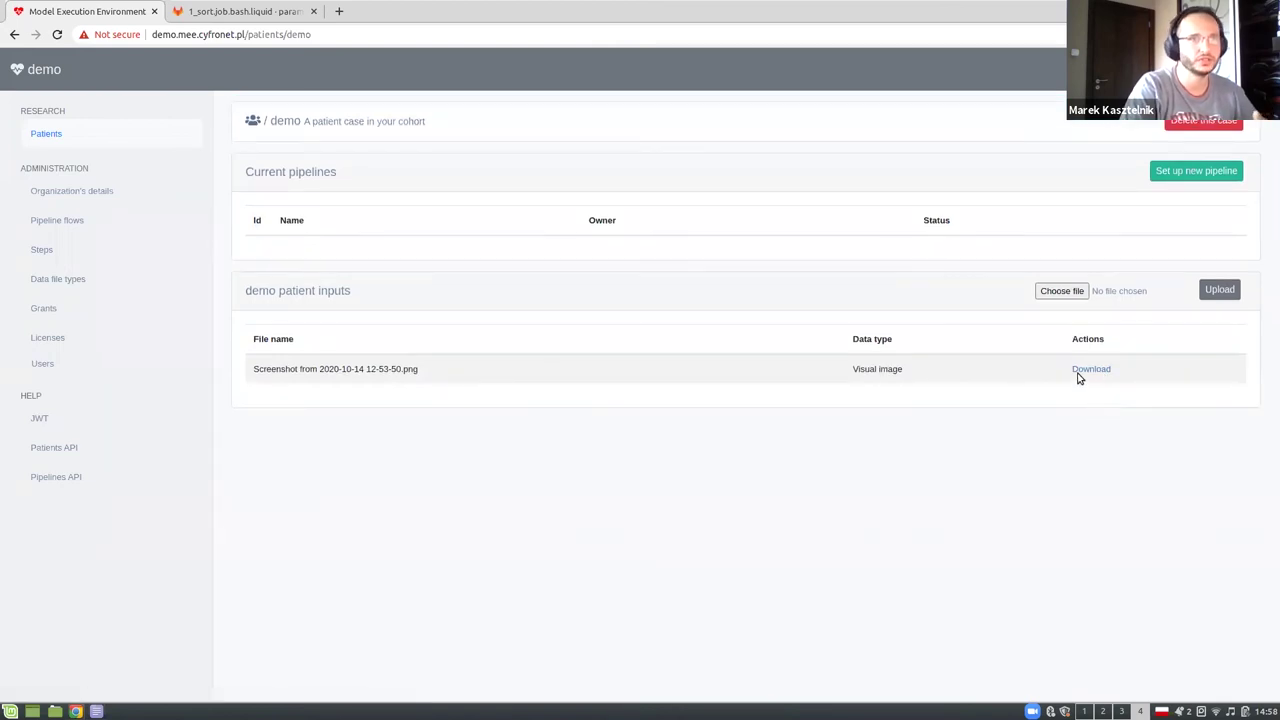
# Download the uploaded screenshot from the demo patient inputs to check it, and dismiss the finished downloads.
pyautogui.click(1080, 371)
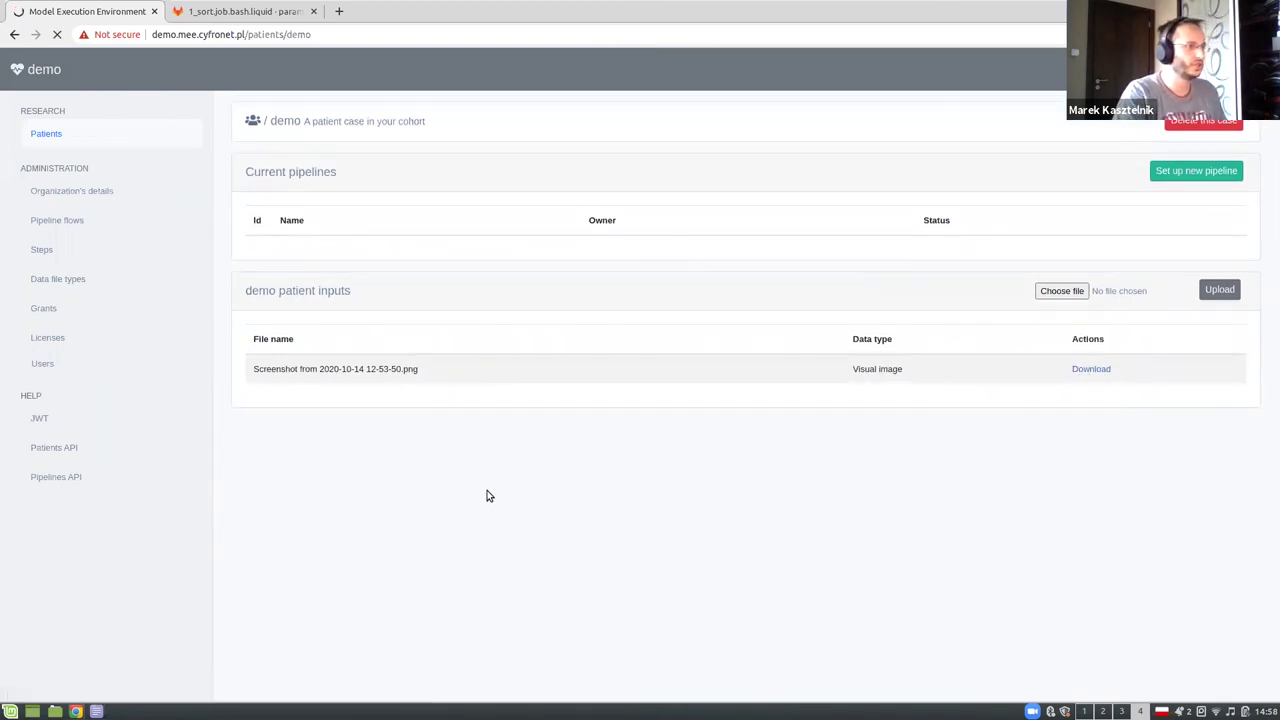
pyautogui.click(1089, 370)
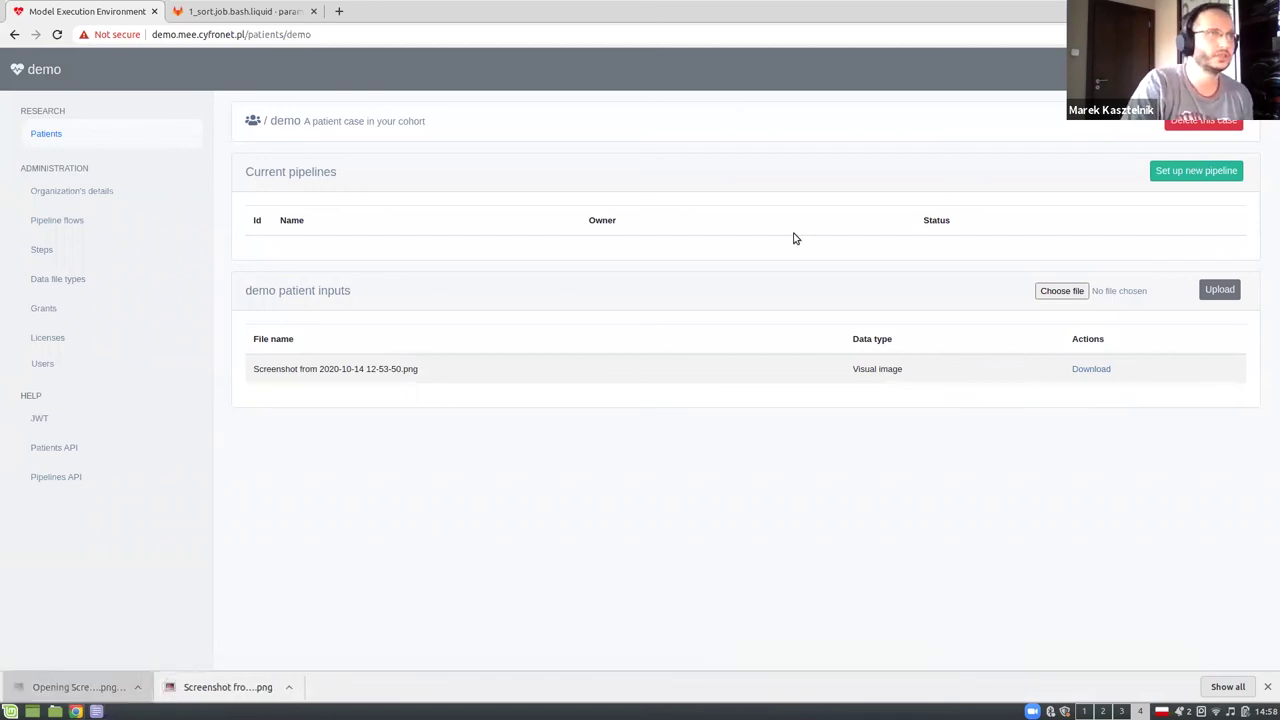
pyautogui.hotkey('ctrl', 'w')
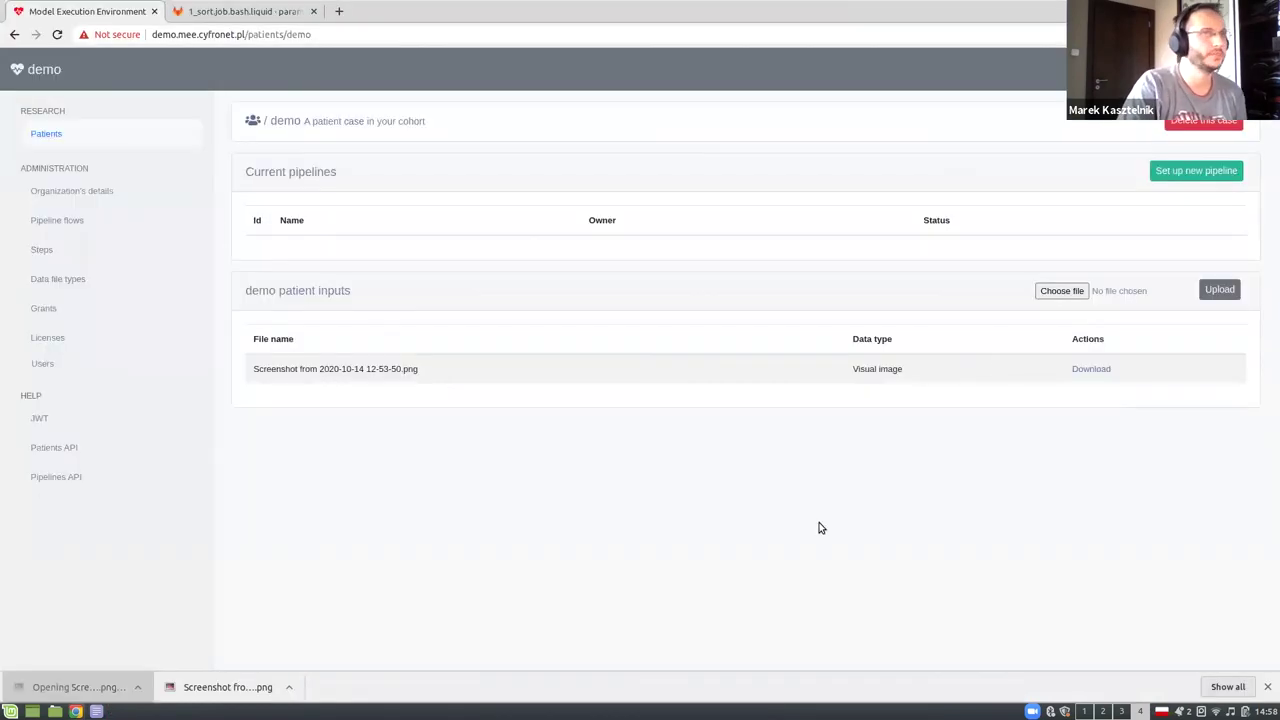
pyautogui.click(1269, 690)
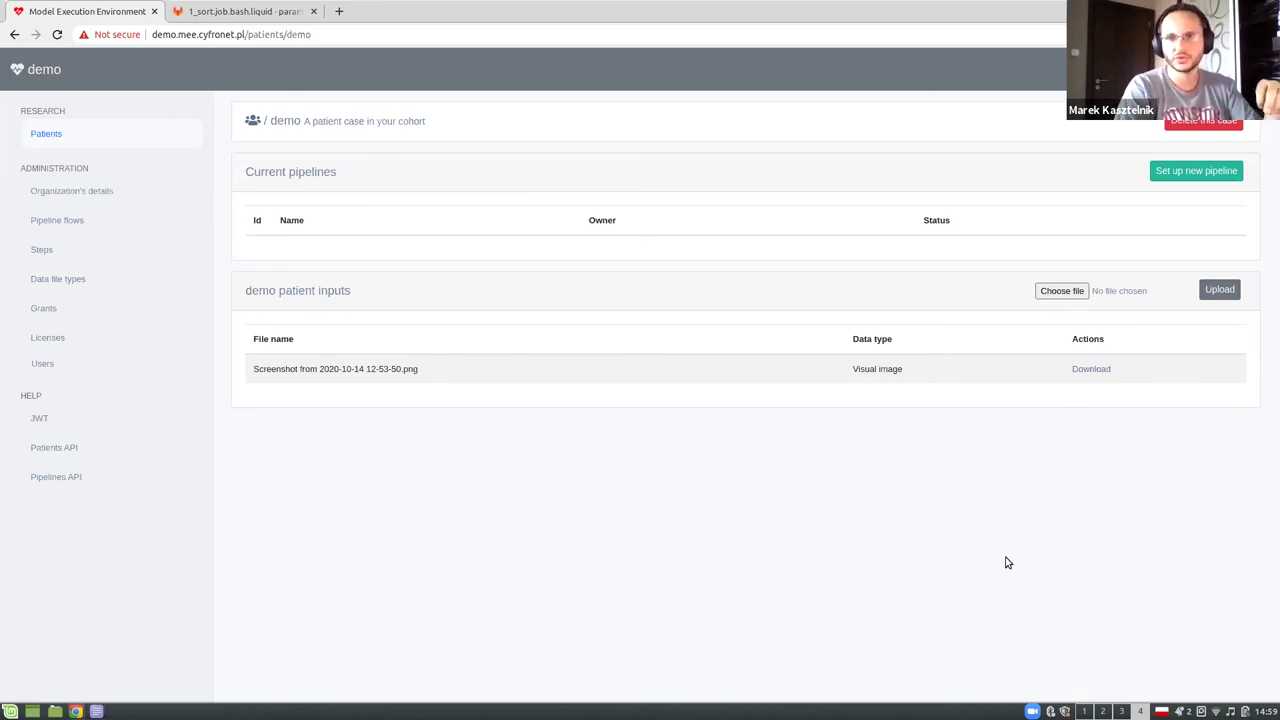
# Start a new pipeline for the demo case using the demo flow, name it demo and keep the mode automatic.
pyautogui.click(1170, 173)
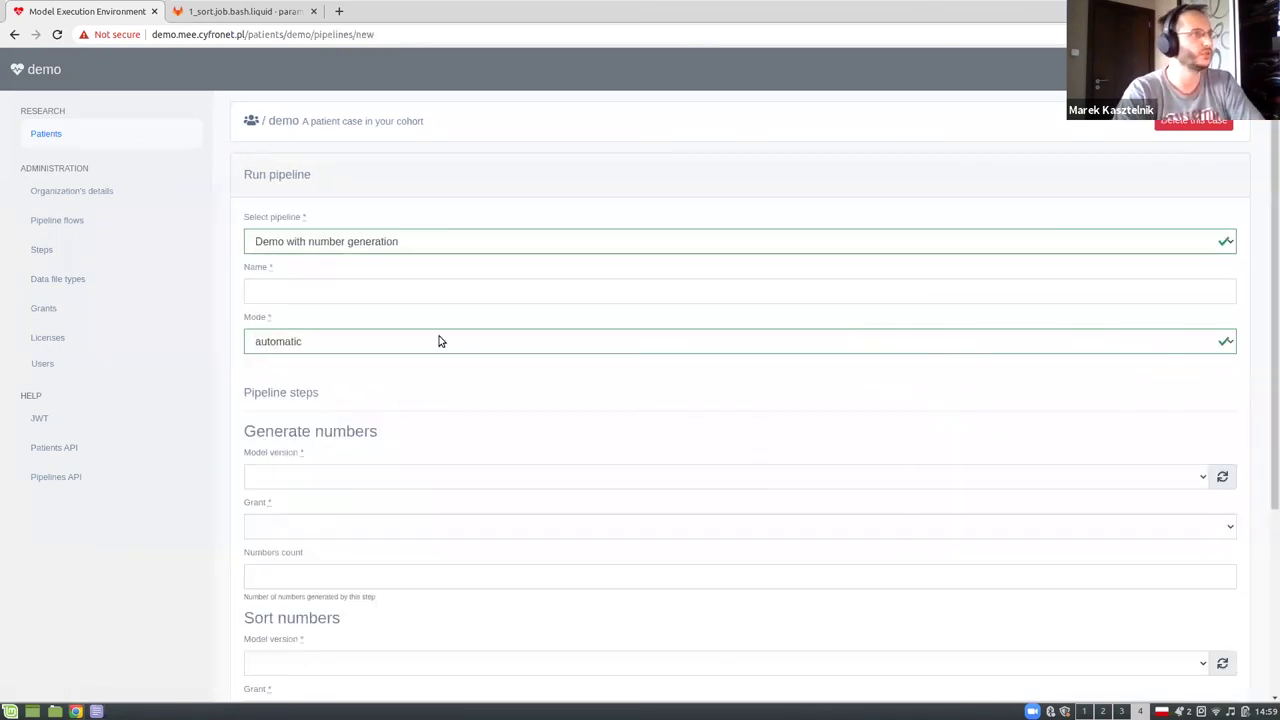
pyautogui.click(458, 249)
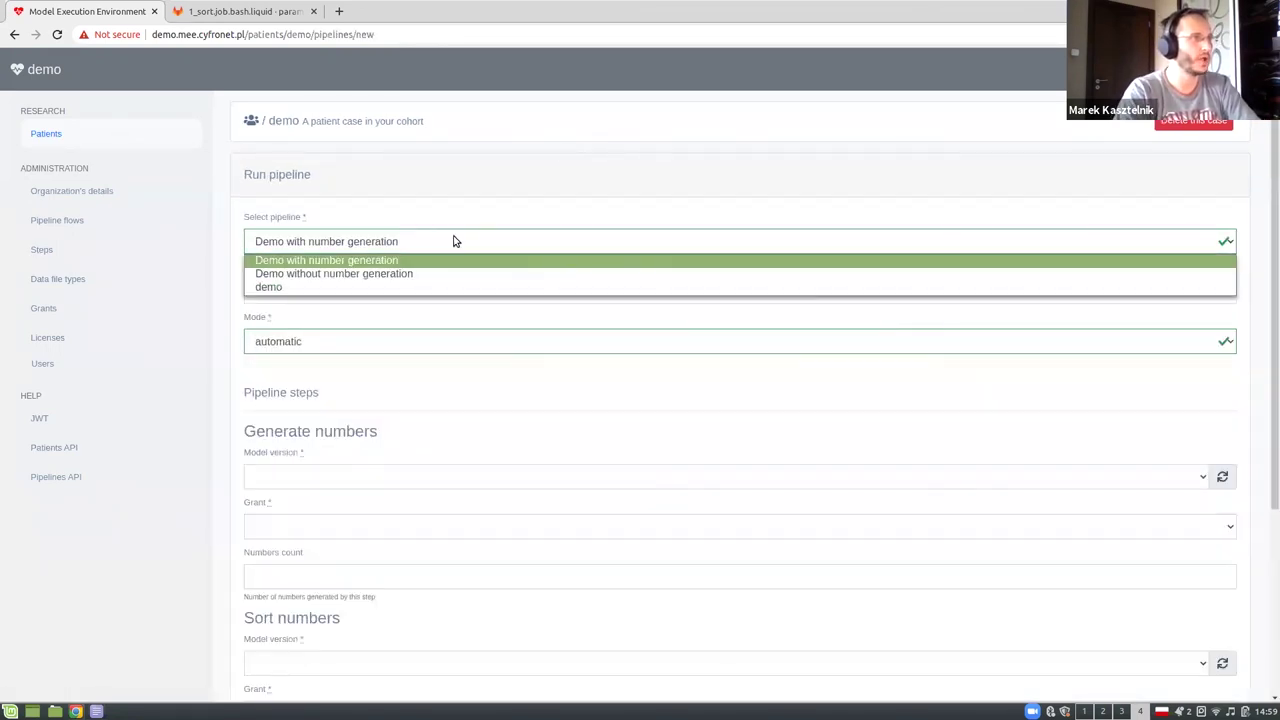
pyautogui.click(320, 288)
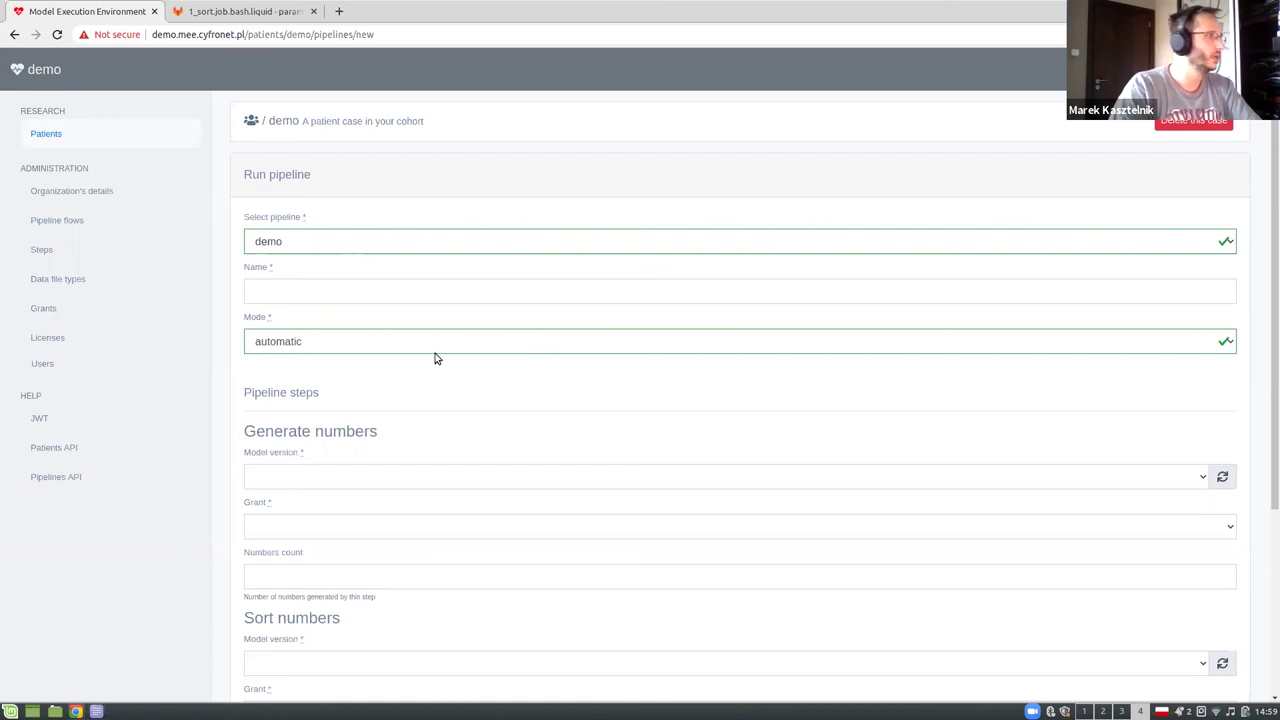
pyautogui.click(272, 292)
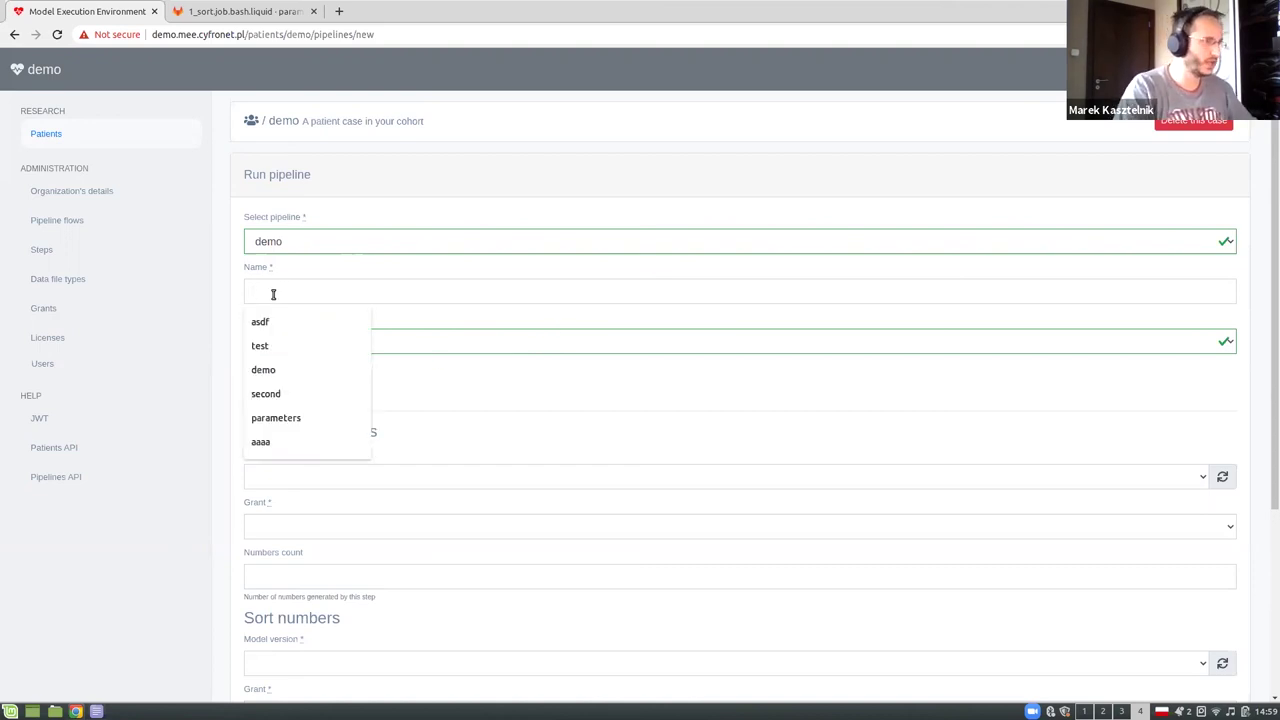
pyautogui.write('demo')
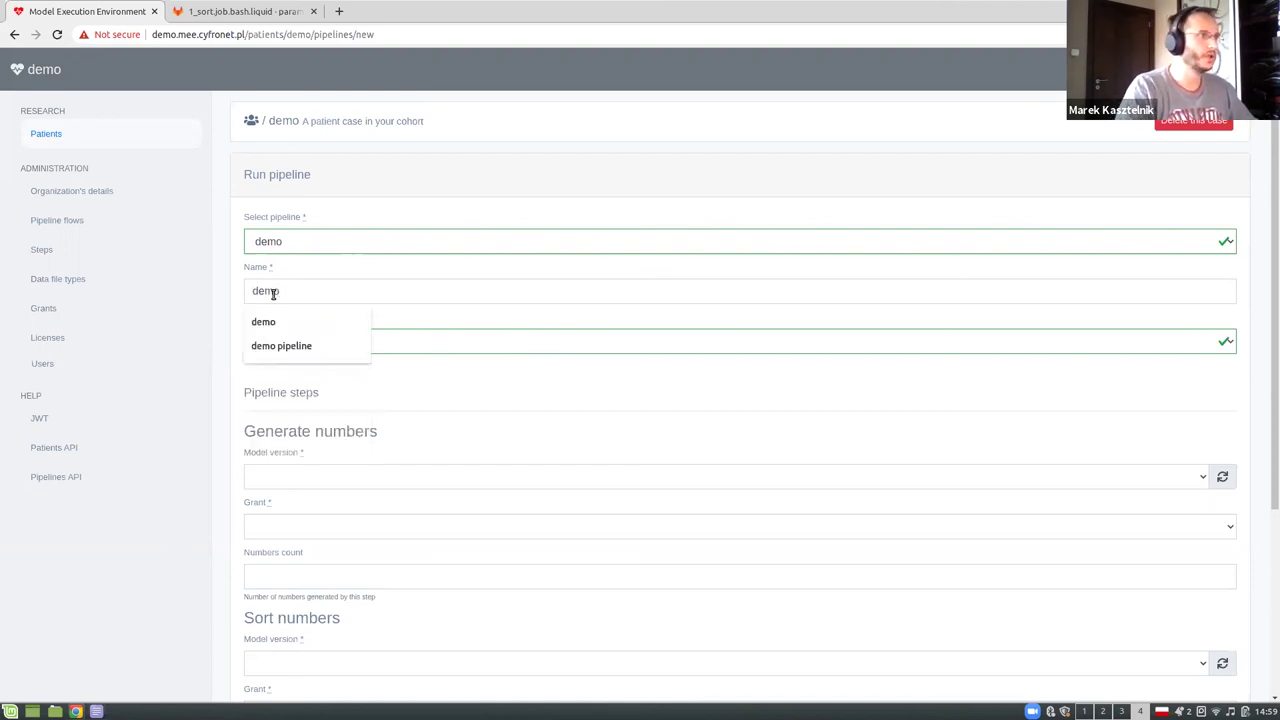
pyautogui.click(405, 362)
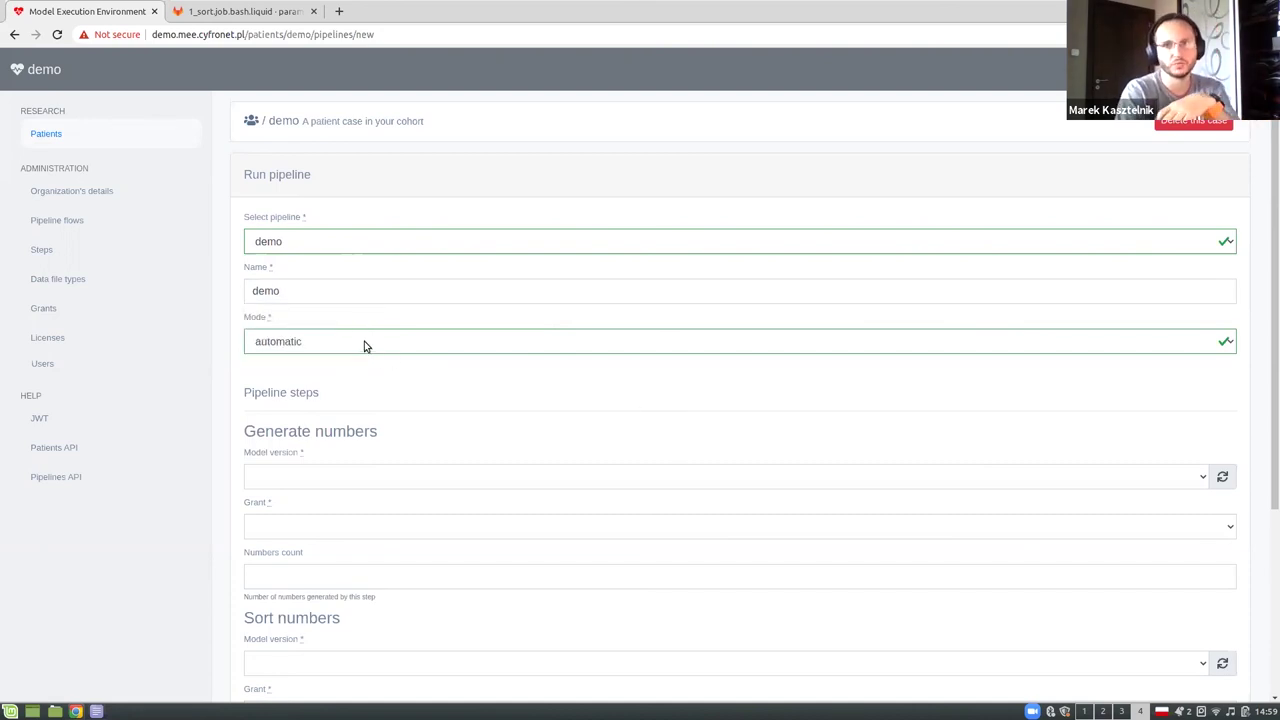
pyautogui.click(364, 342)
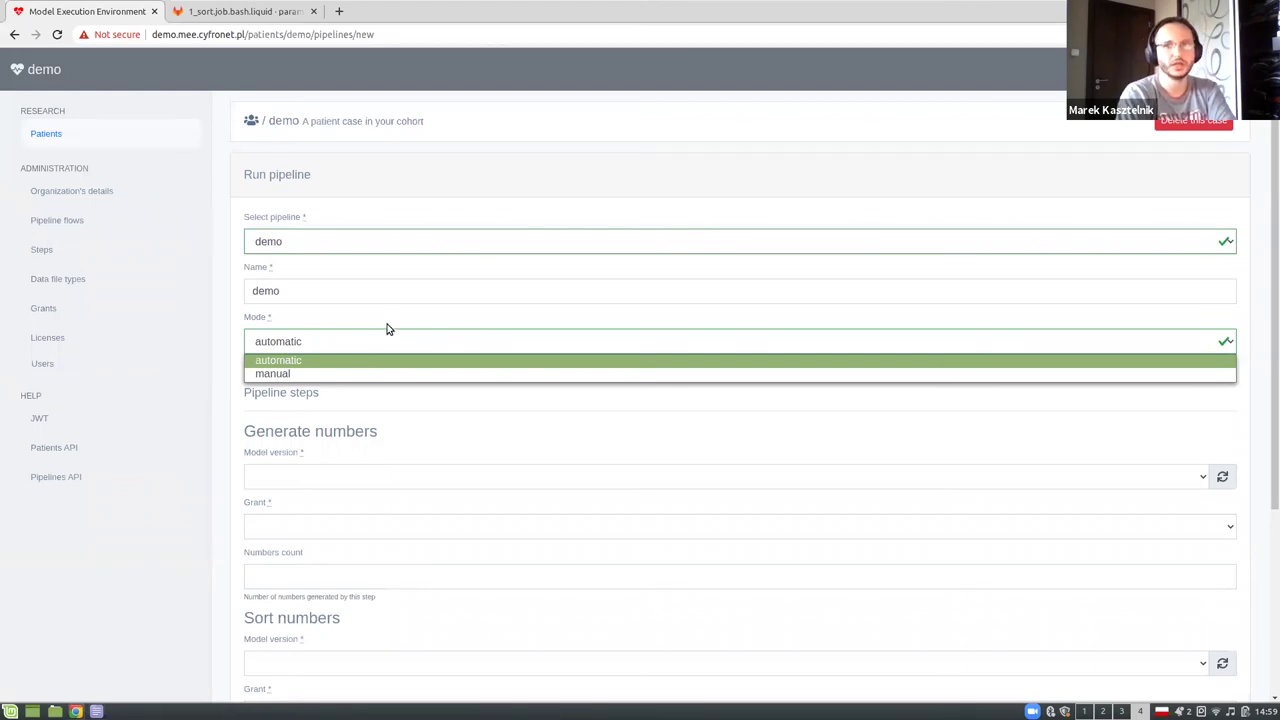
pyautogui.click(379, 361)
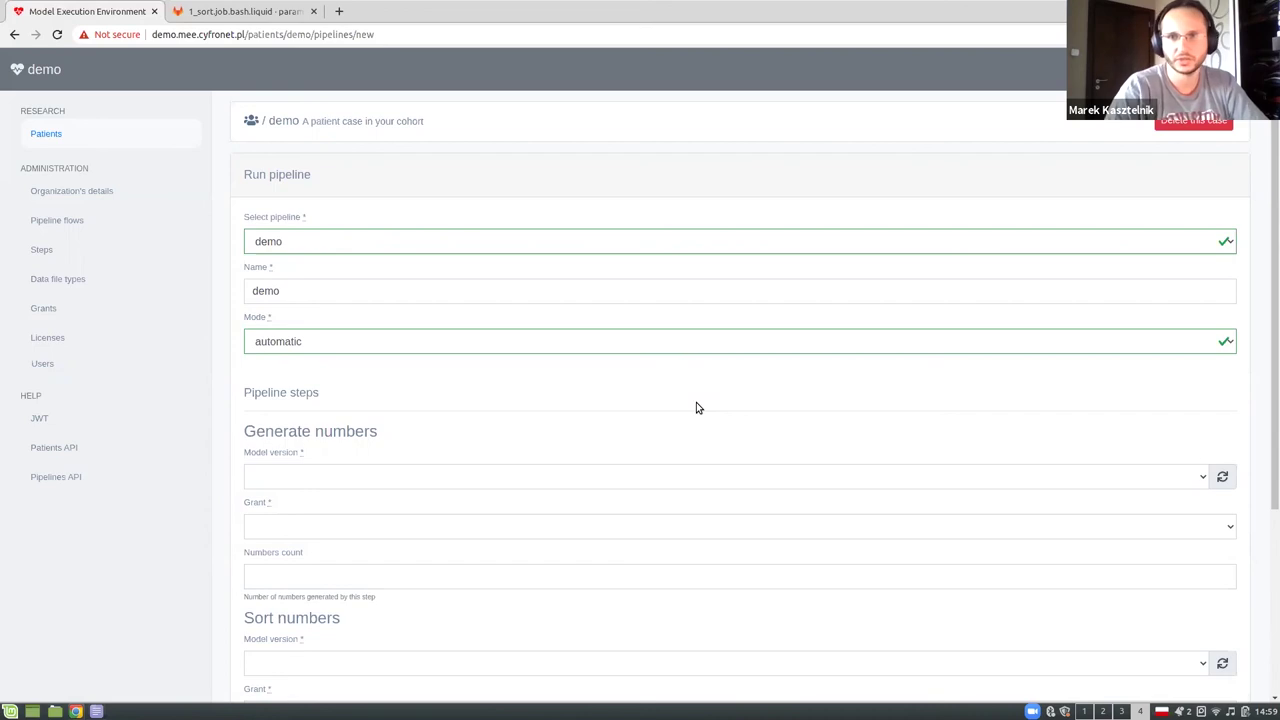
# Examine the model versions offered for Generate numbers and the sections for the three pipeline steps.
pyautogui.click(323, 485)
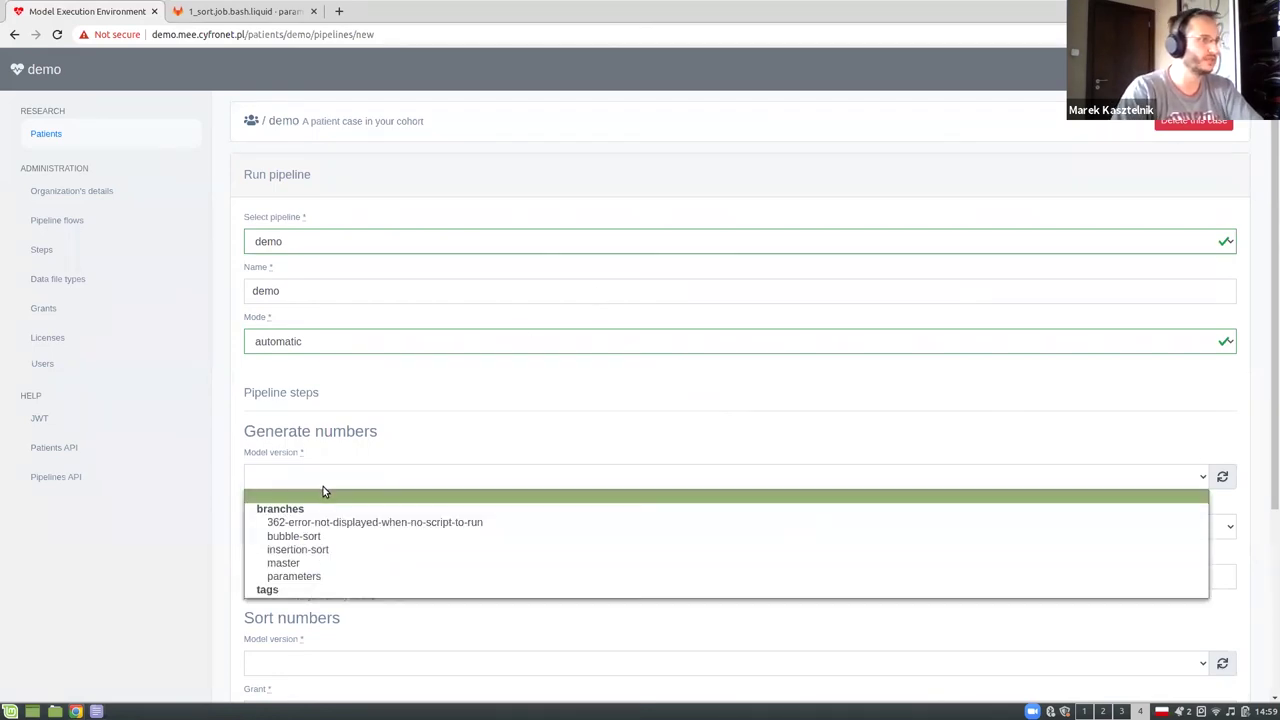
pyautogui.click(293, 437)
pyautogui.scroll(-2, 317, 435)
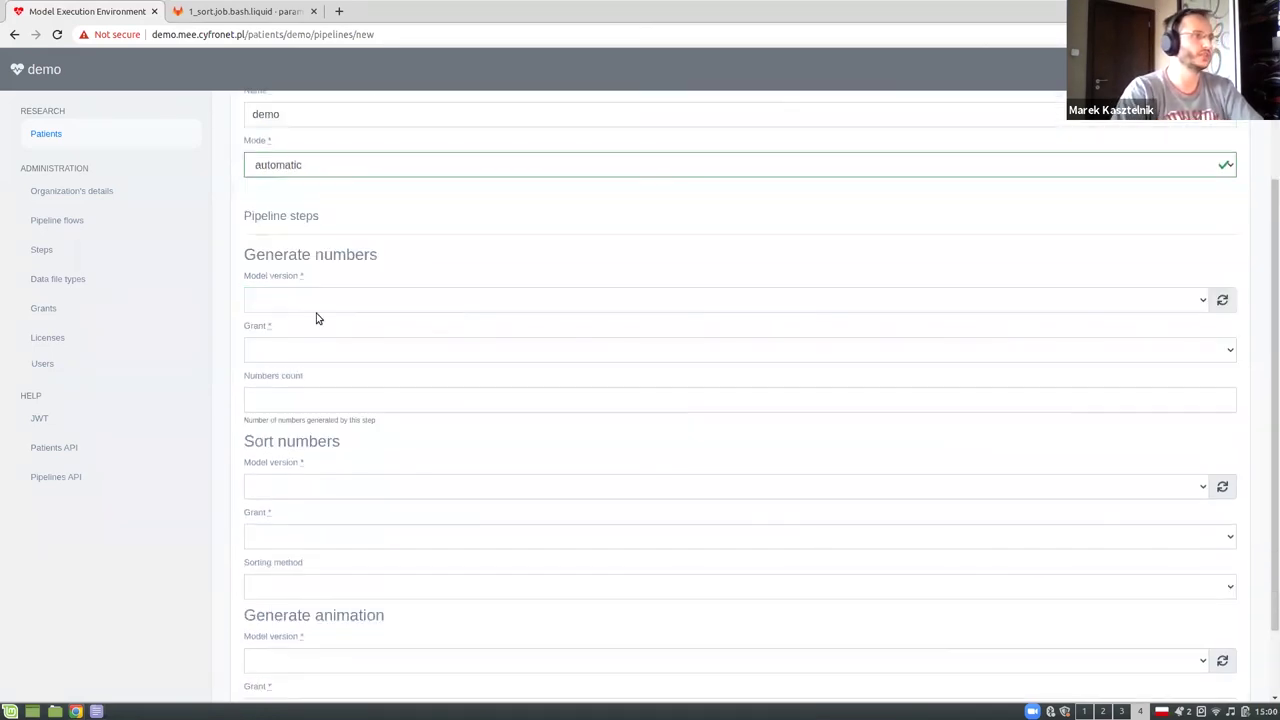
pyautogui.moveTo(245, 256); pyautogui.dragTo(383, 260)
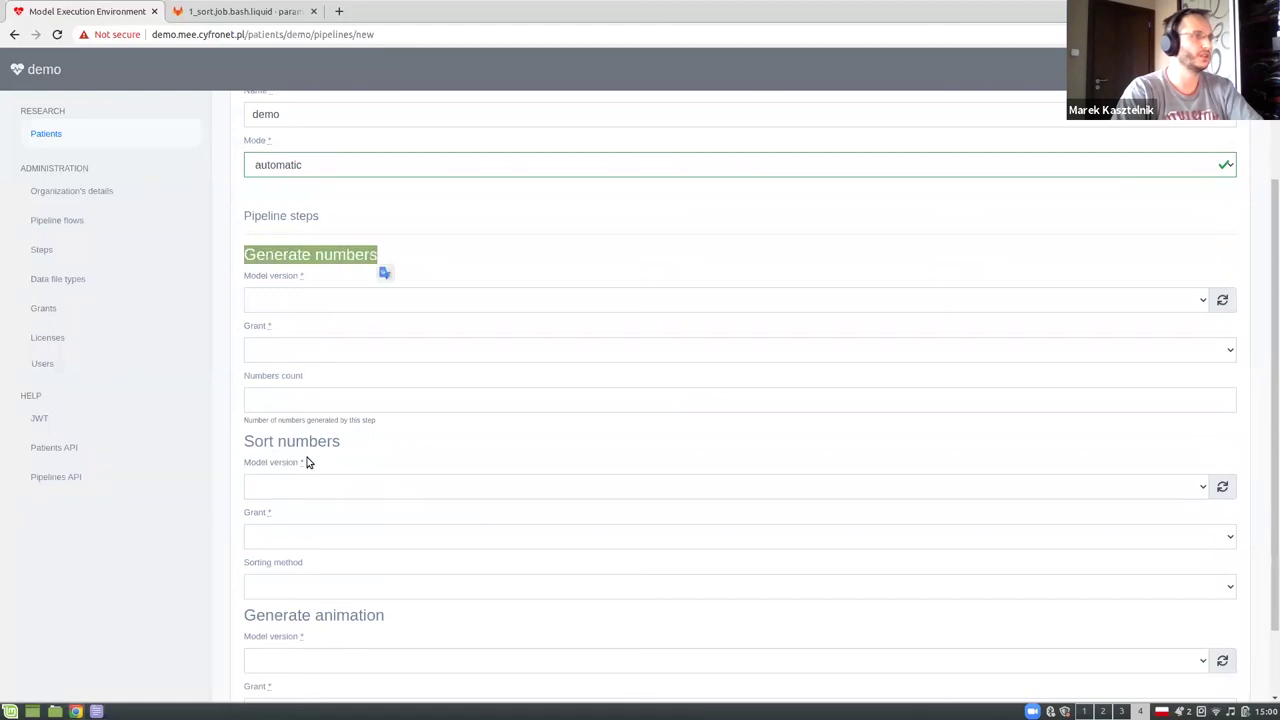
pyautogui.moveTo(262, 442); pyautogui.dragTo(384, 452)
pyautogui.moveTo(275, 616); pyautogui.dragTo(414, 628)
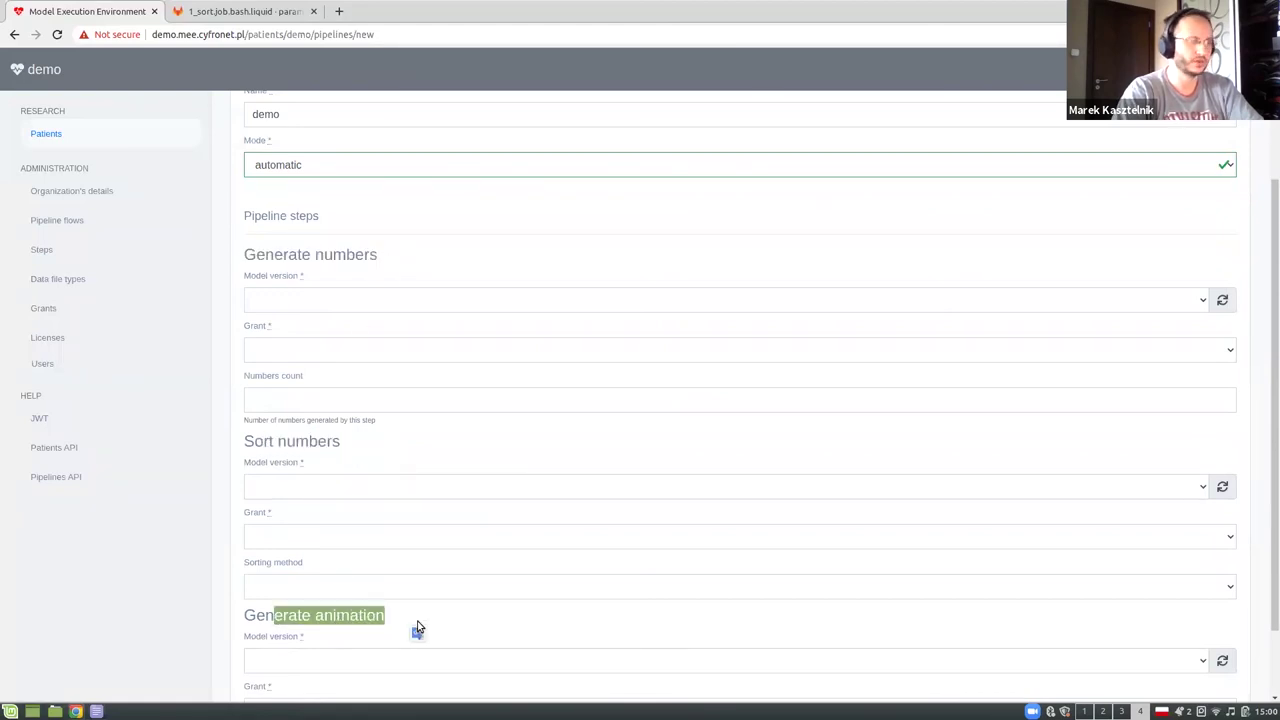
# Configure the Generate numbers step with model version parameters, grant plgprimage2 and a numbers count of 6.
pyautogui.click(280, 297)
pyautogui.click(304, 400)
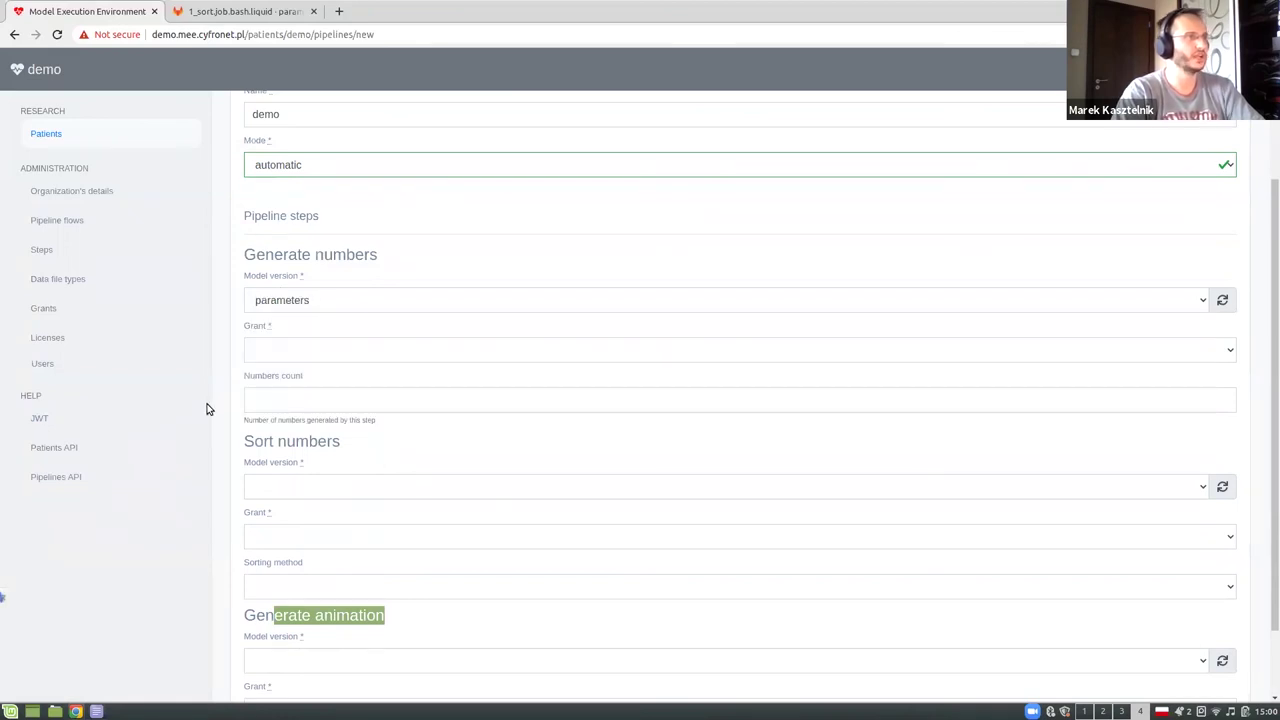
pyautogui.click(288, 346)
pyautogui.click(289, 375)
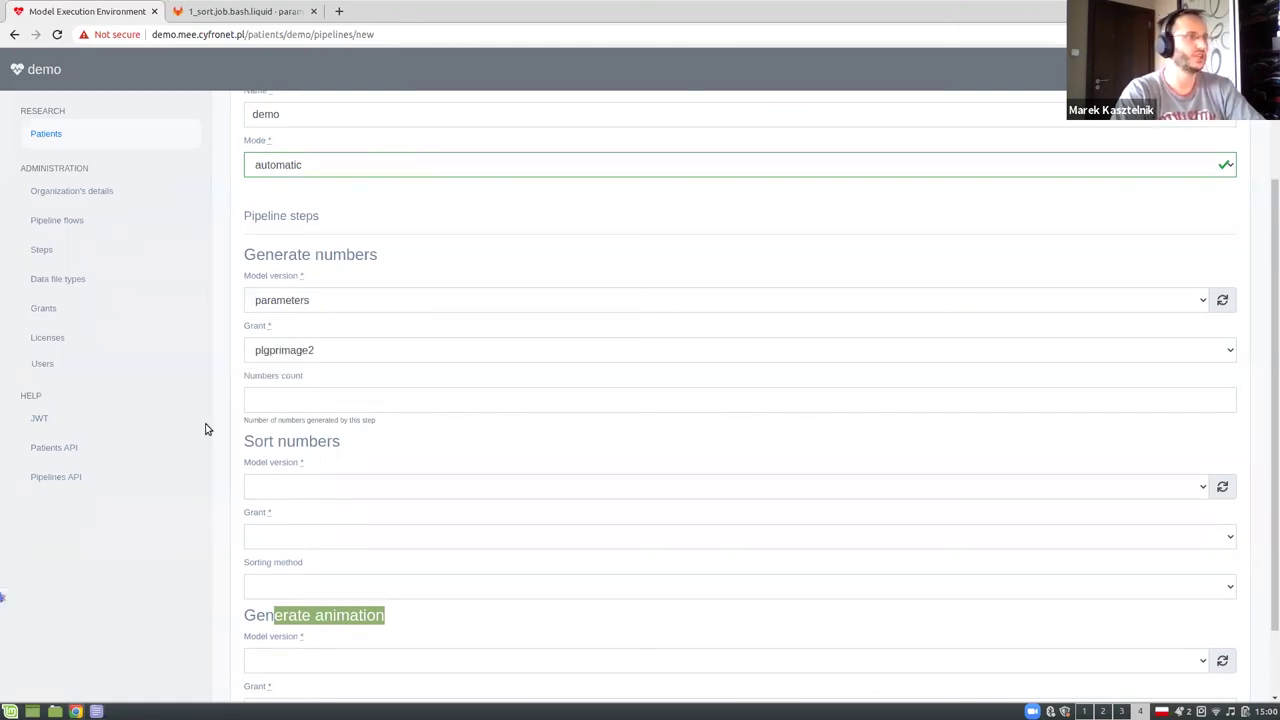
pyautogui.click(360, 355)
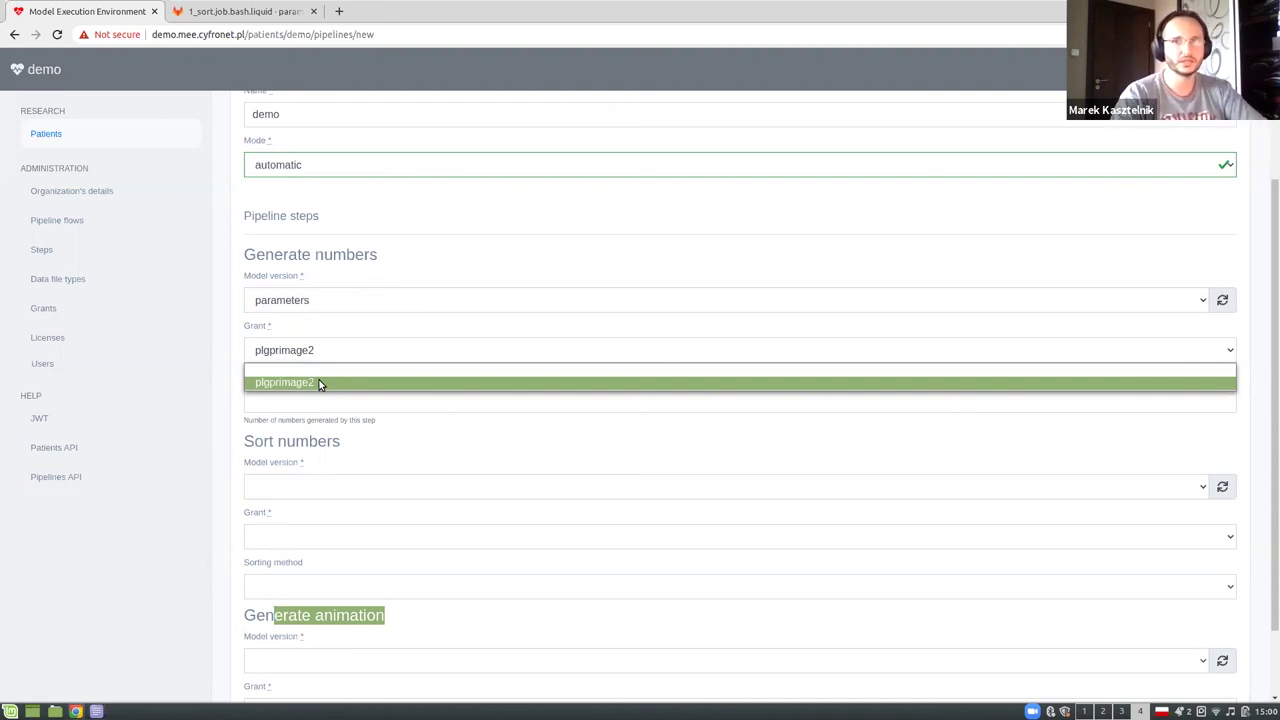
pyautogui.click(320, 383)
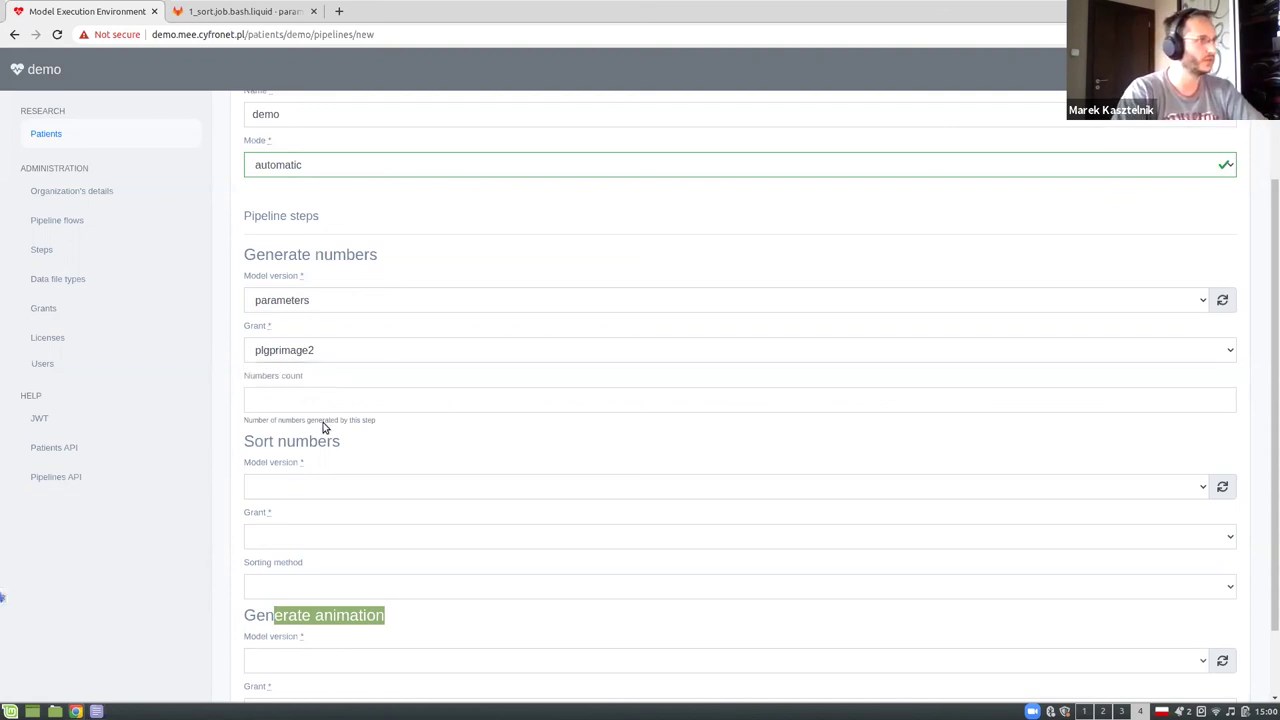
pyautogui.click(362, 396)
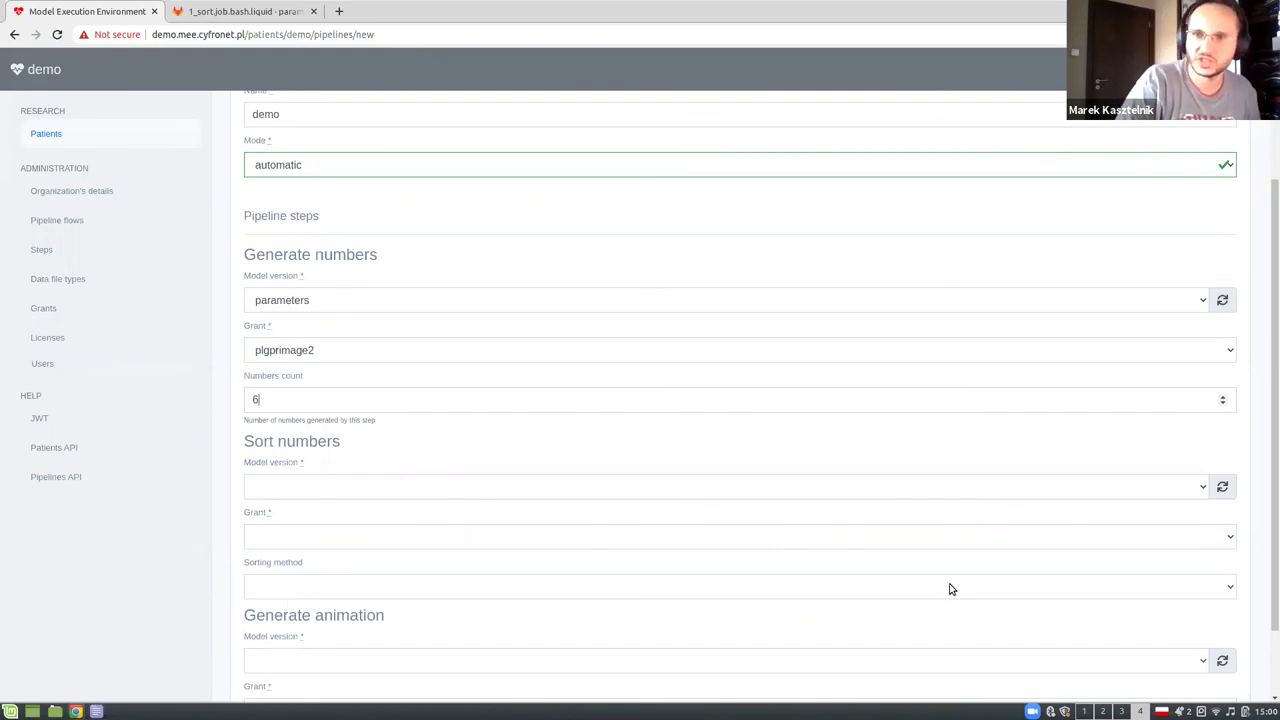
# Configure the Sort numbers step with model version parameters, grant plgprimage2 and Insertion sort, and set up the new pipeline.
pyautogui.scroll(-2, 940, 585)
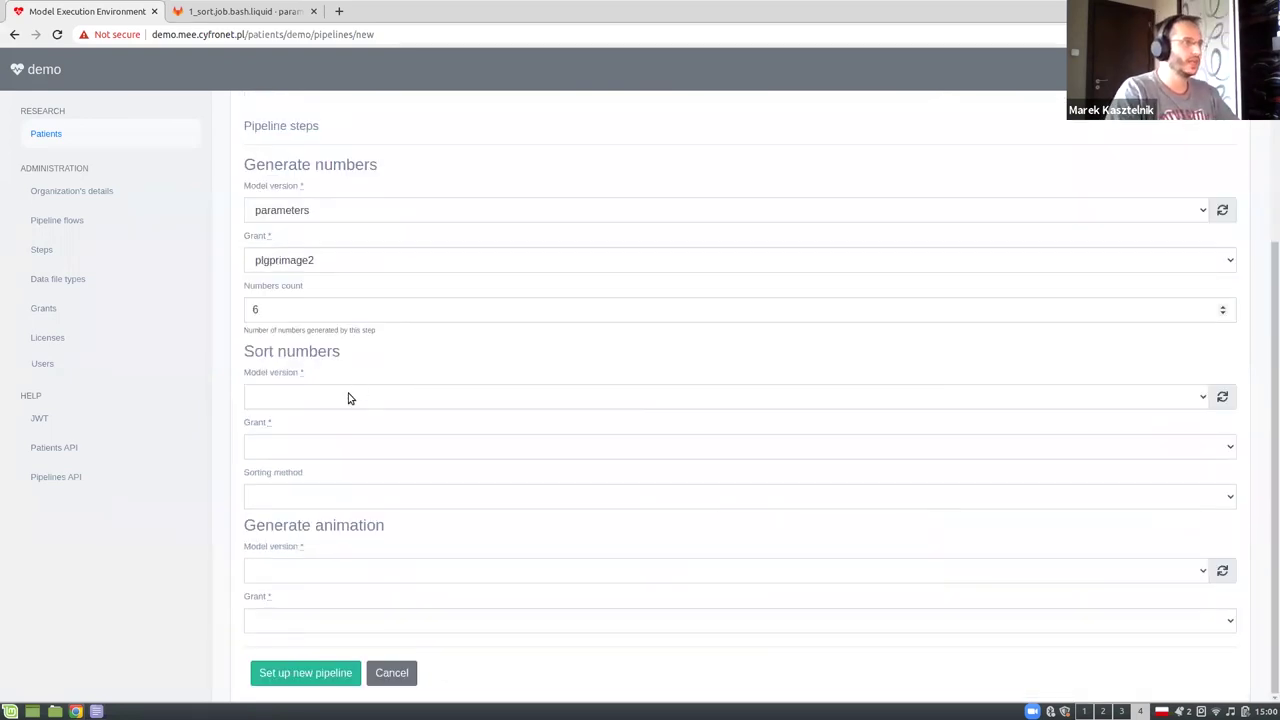
pyautogui.click(350, 398)
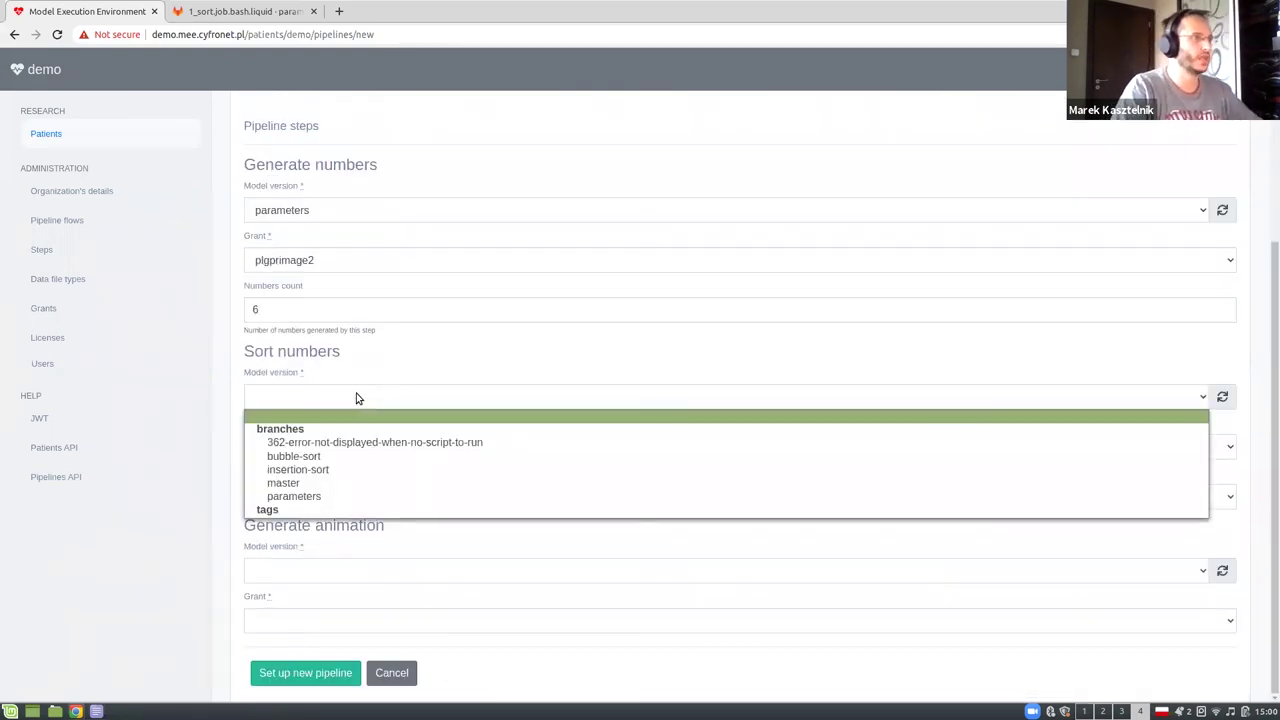
pyautogui.click(368, 497)
pyautogui.click(363, 455)
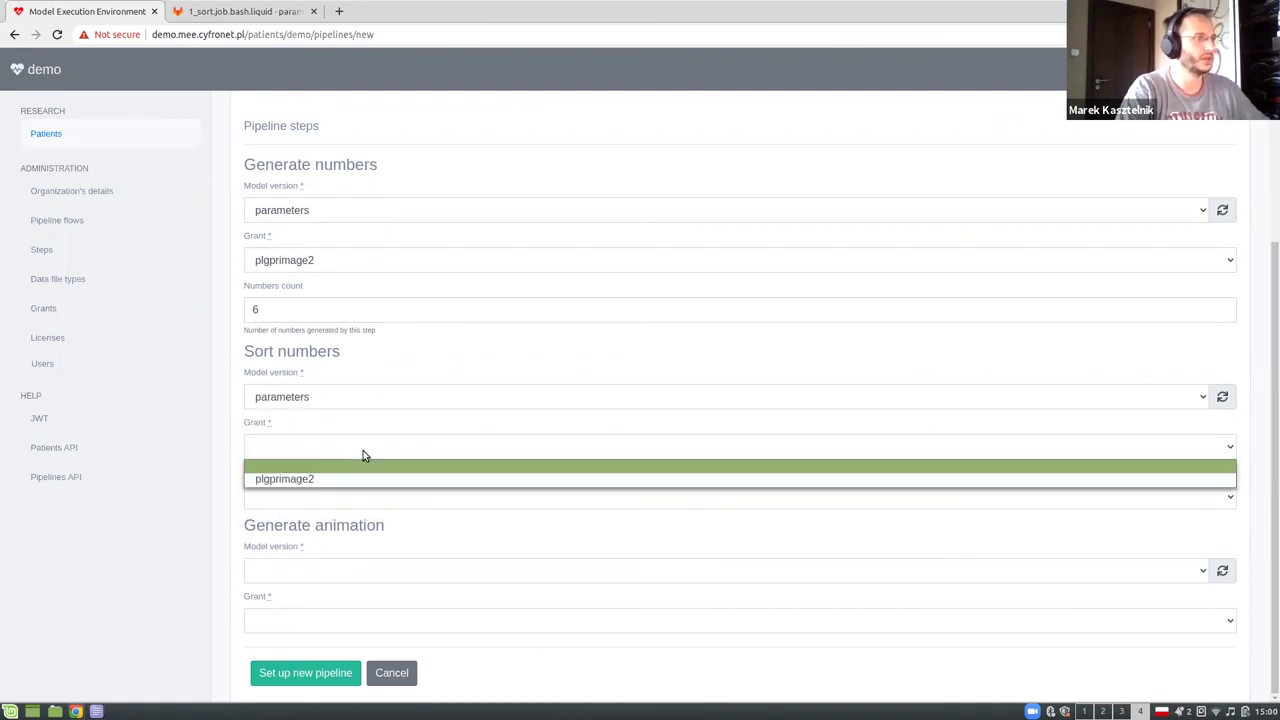
pyautogui.click(345, 476)
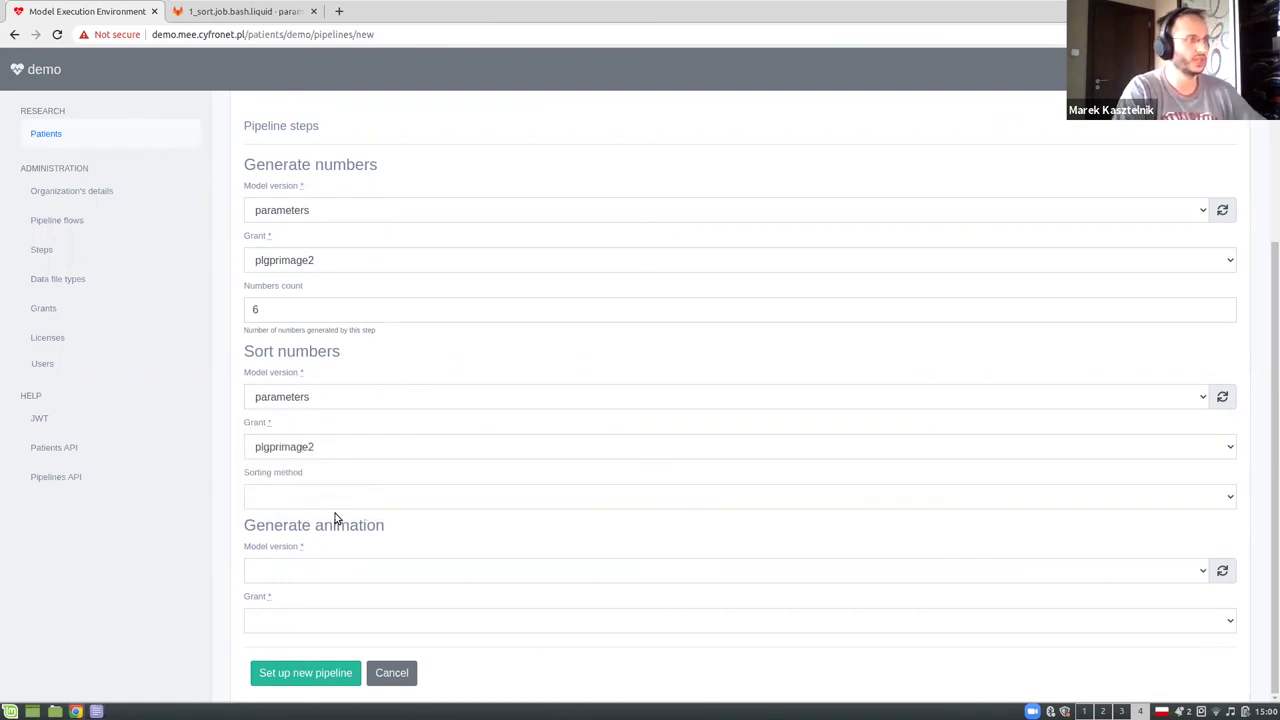
pyautogui.click(336, 503)
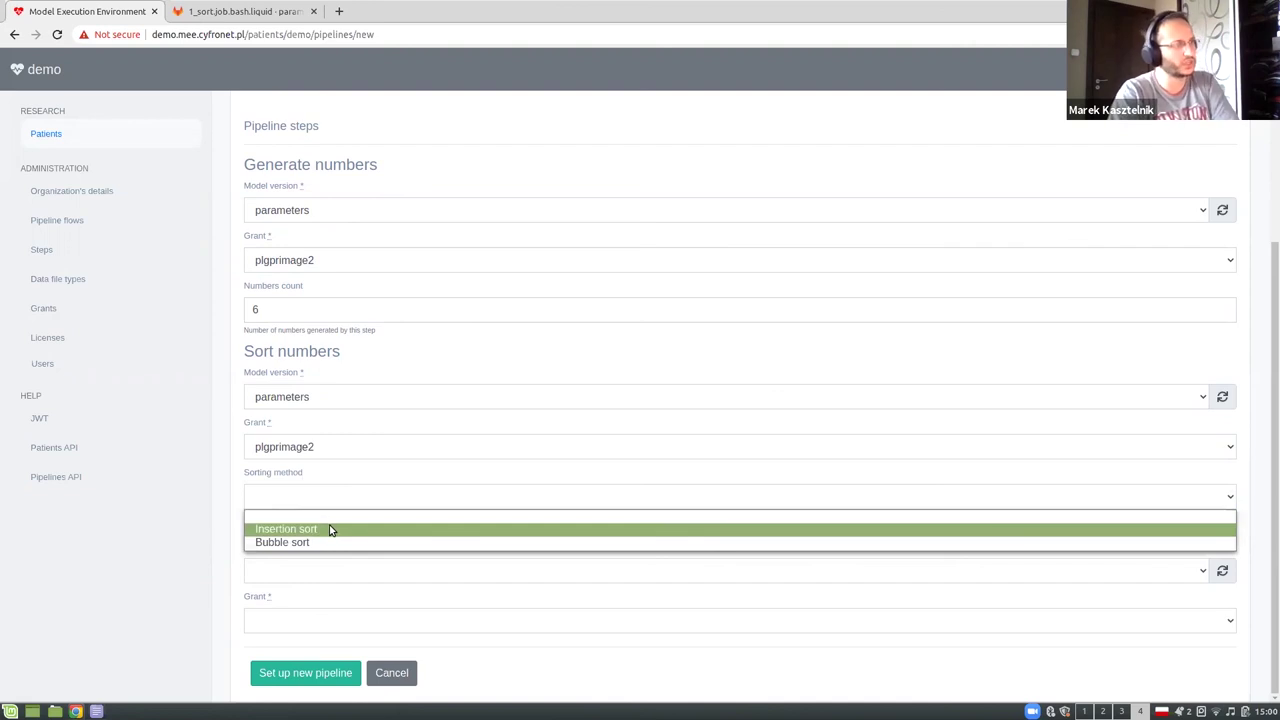
pyautogui.click(331, 530)
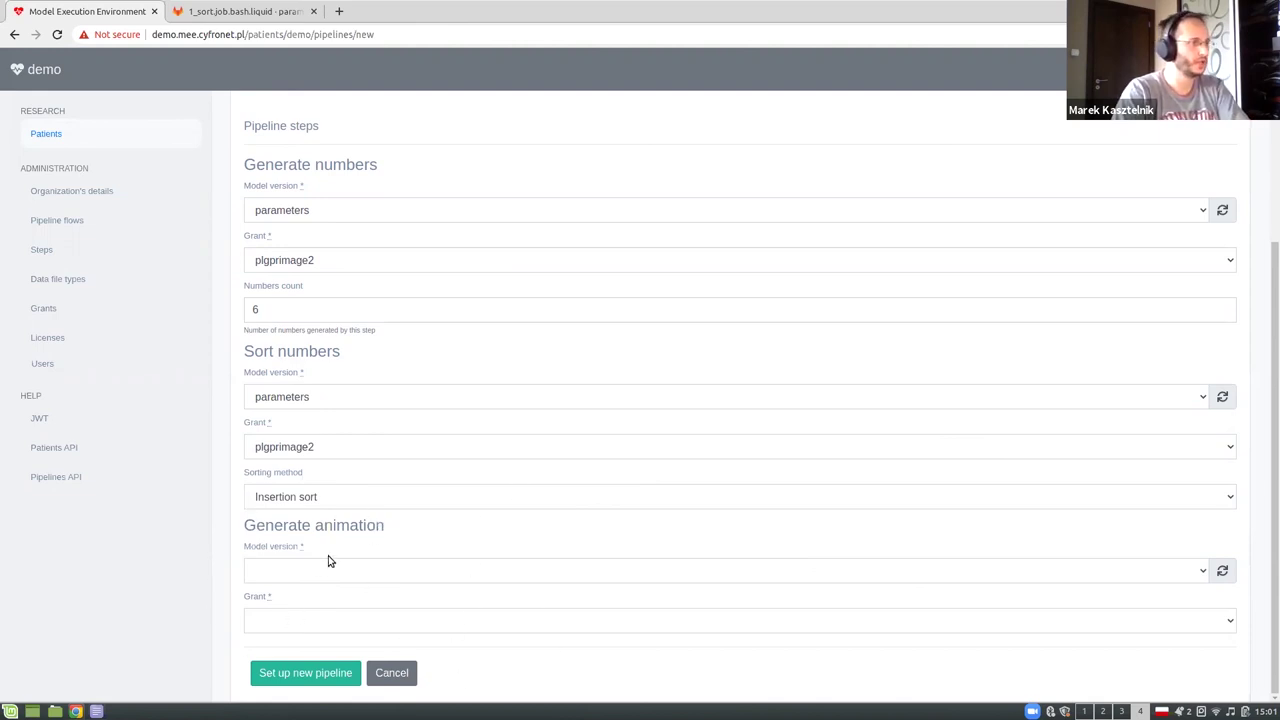
pyautogui.click(283, 676)
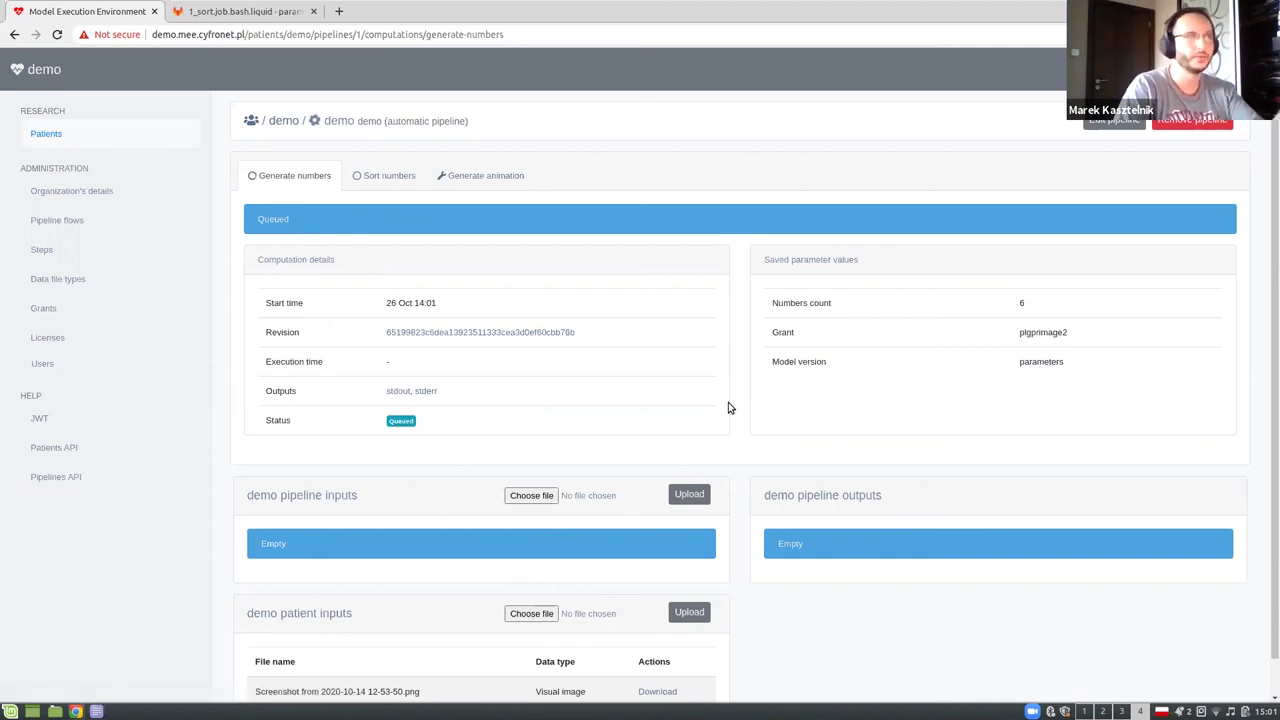
# Review the Sort numbers input requirement, and save Generate animation execution options with model version parameters and grant plgprimage2.
pyautogui.click(373, 177)
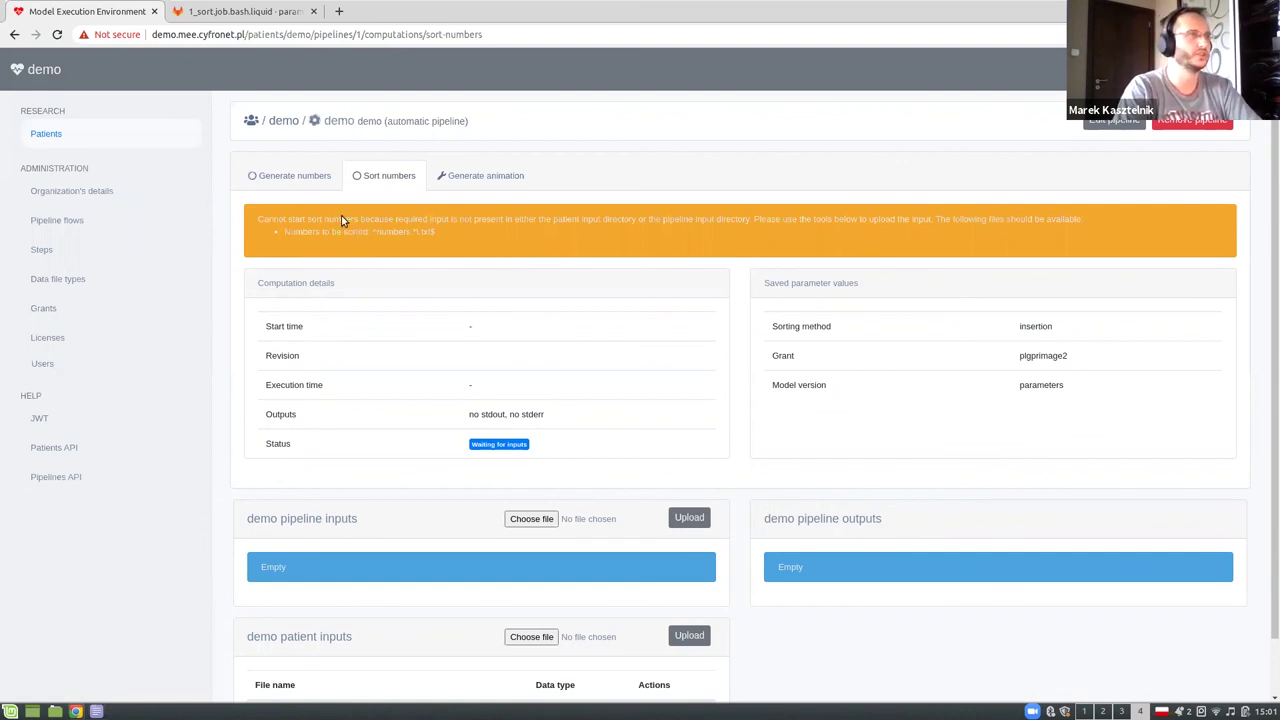
pyautogui.tripleClick(378, 224)
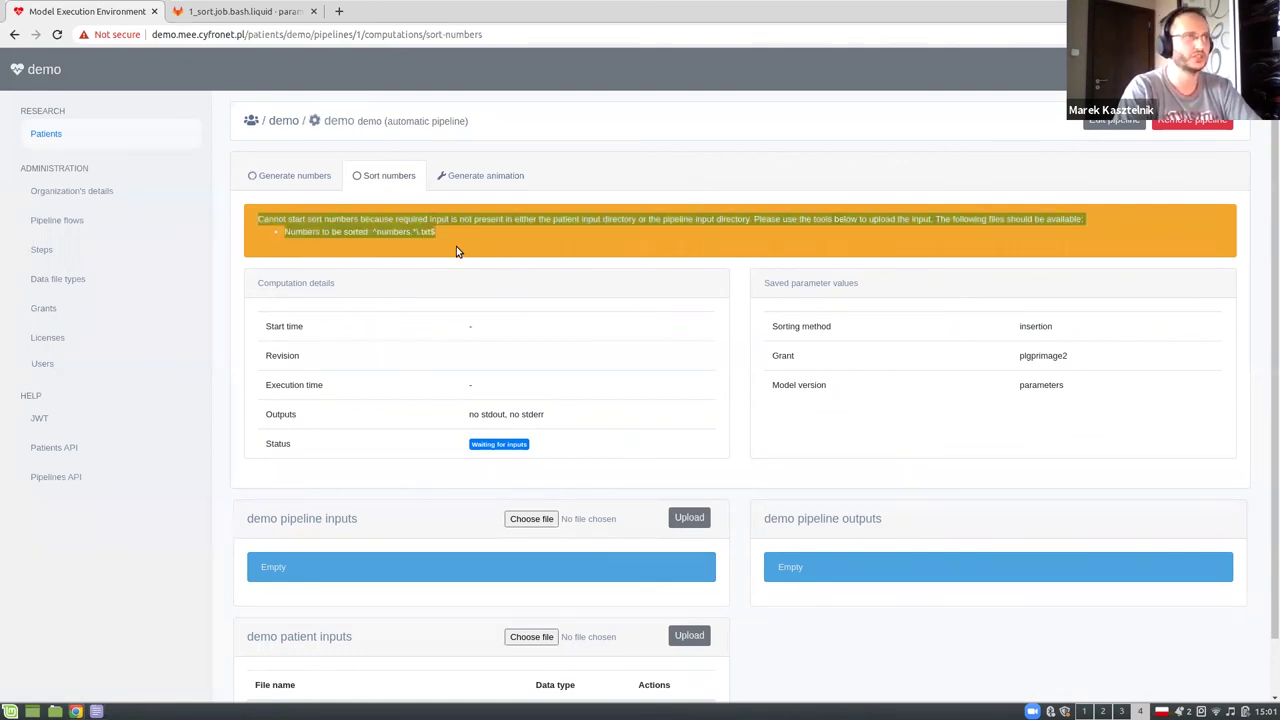
pyautogui.click(484, 176)
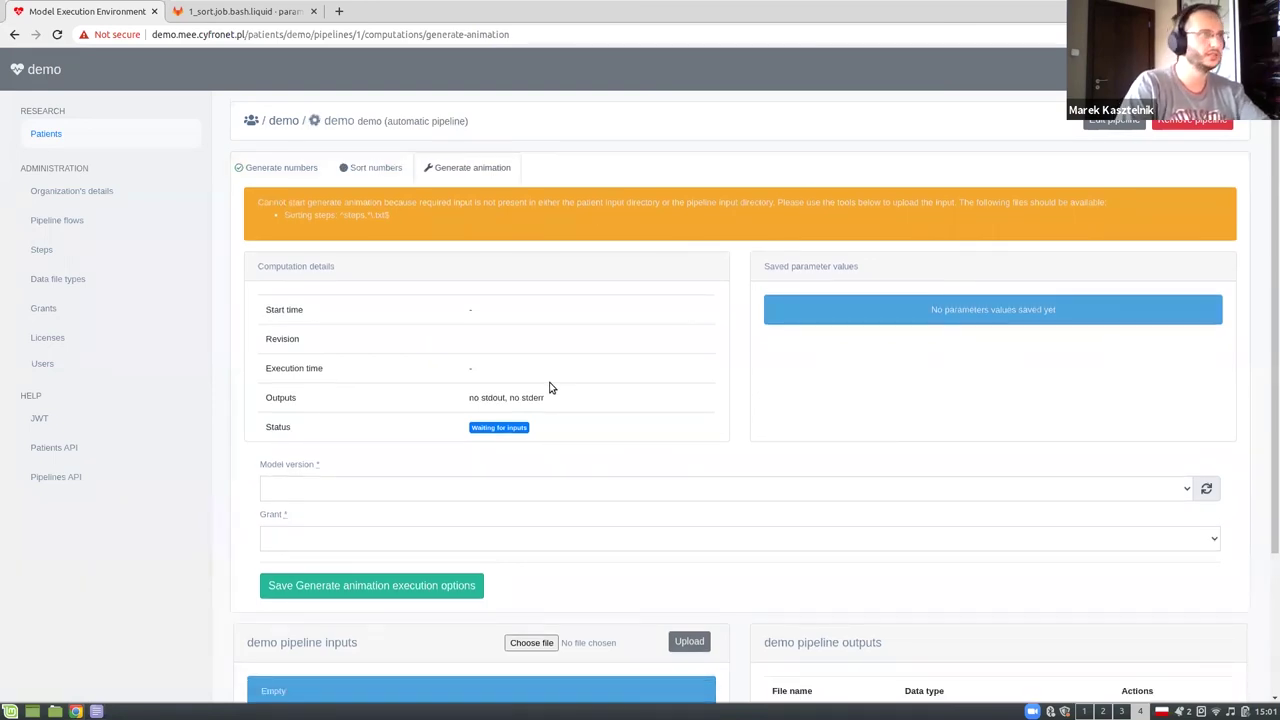
pyautogui.click(415, 497)
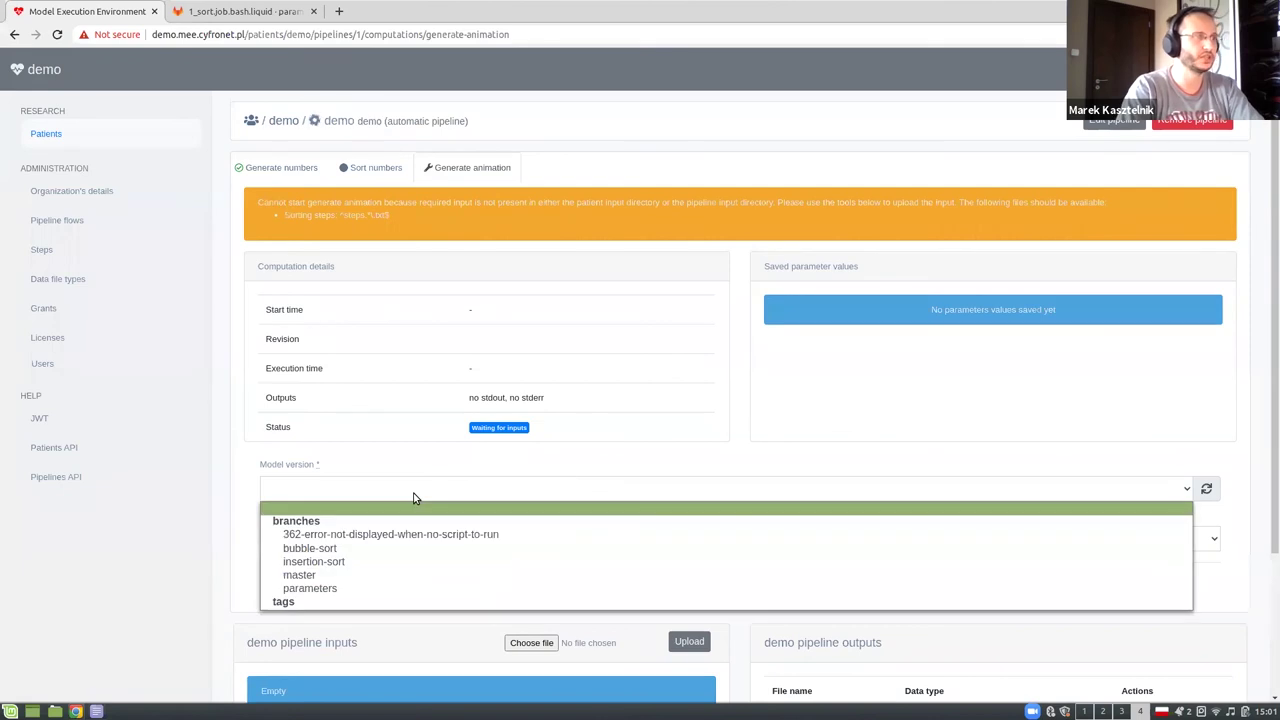
pyautogui.click(409, 586)
pyautogui.click(400, 538)
pyautogui.click(372, 575)
pyautogui.click(366, 592)
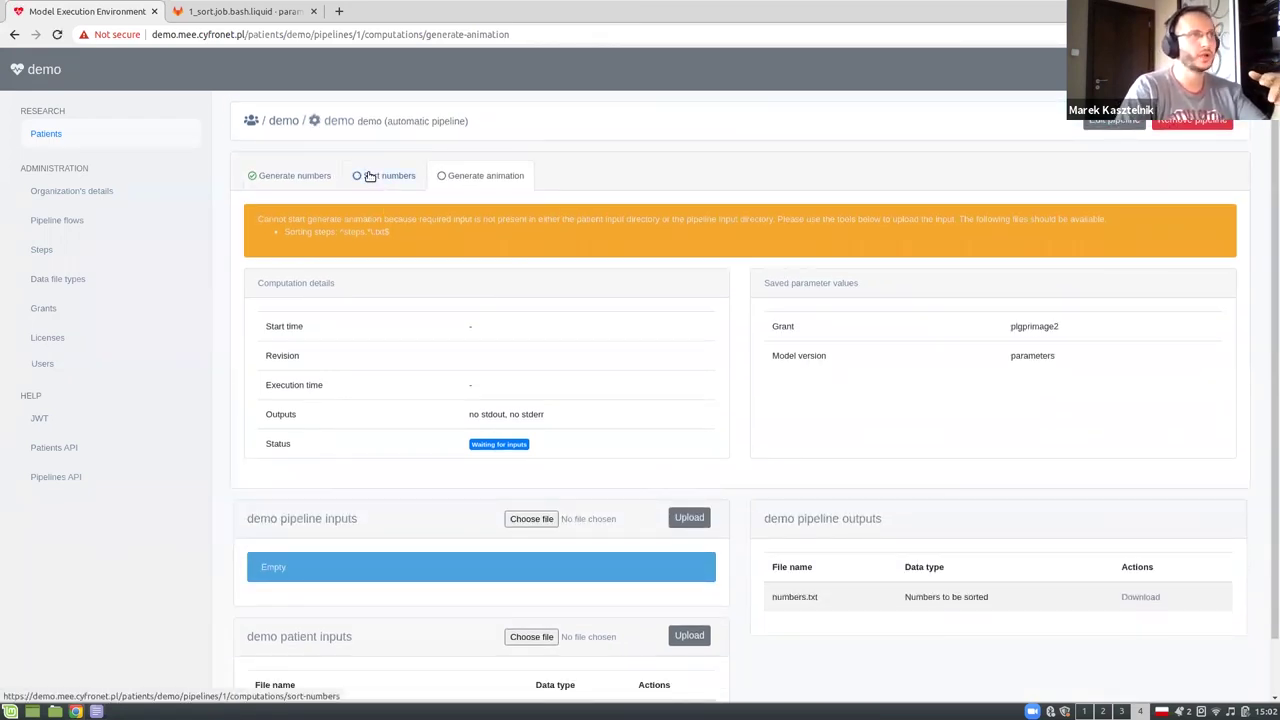
pyautogui.click(370, 176)
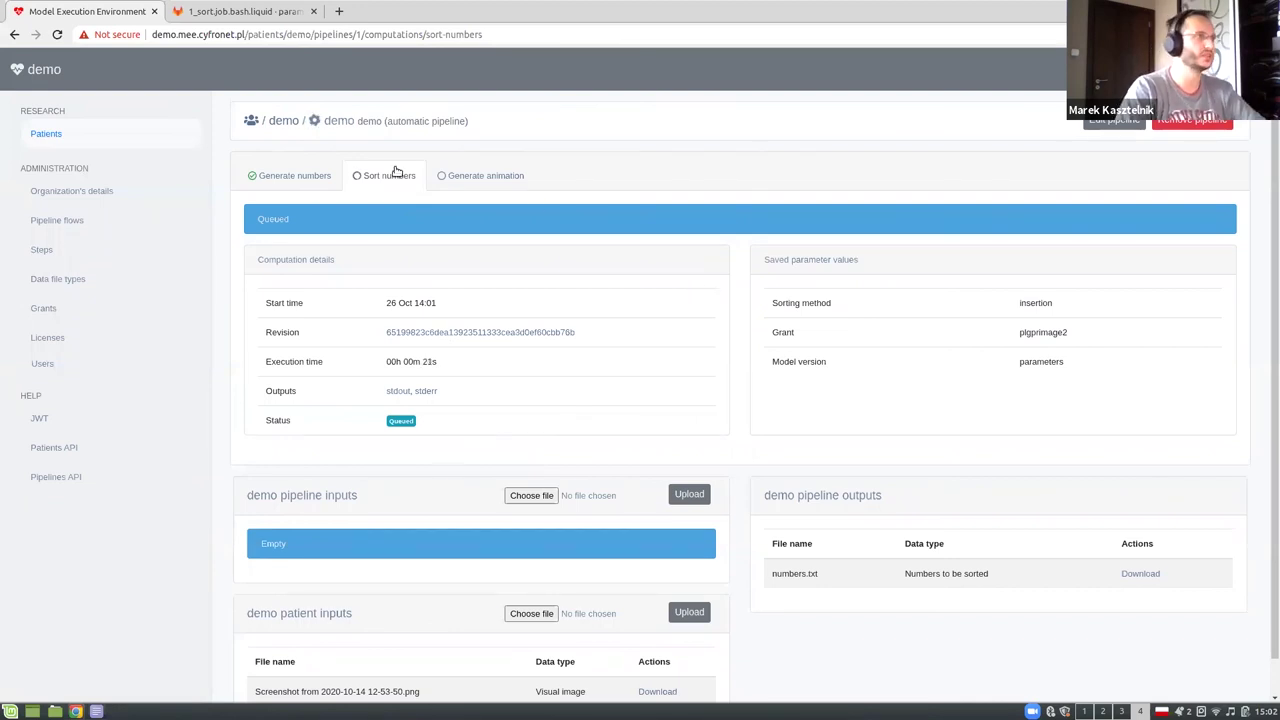
# Set up a second pipeline for the demo patient using the demo flow, named manual and with the mode set to manual.
pyautogui.click(285, 122)
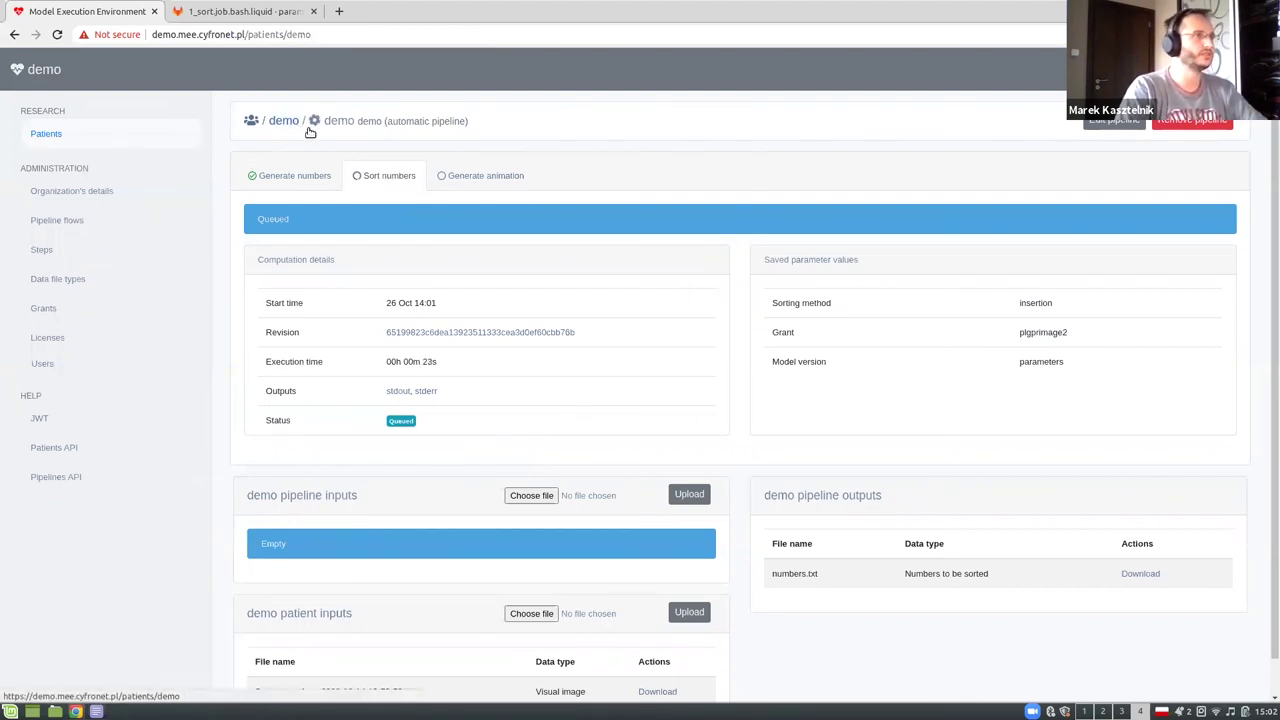
pyautogui.click(1180, 171)
pyautogui.click(572, 246)
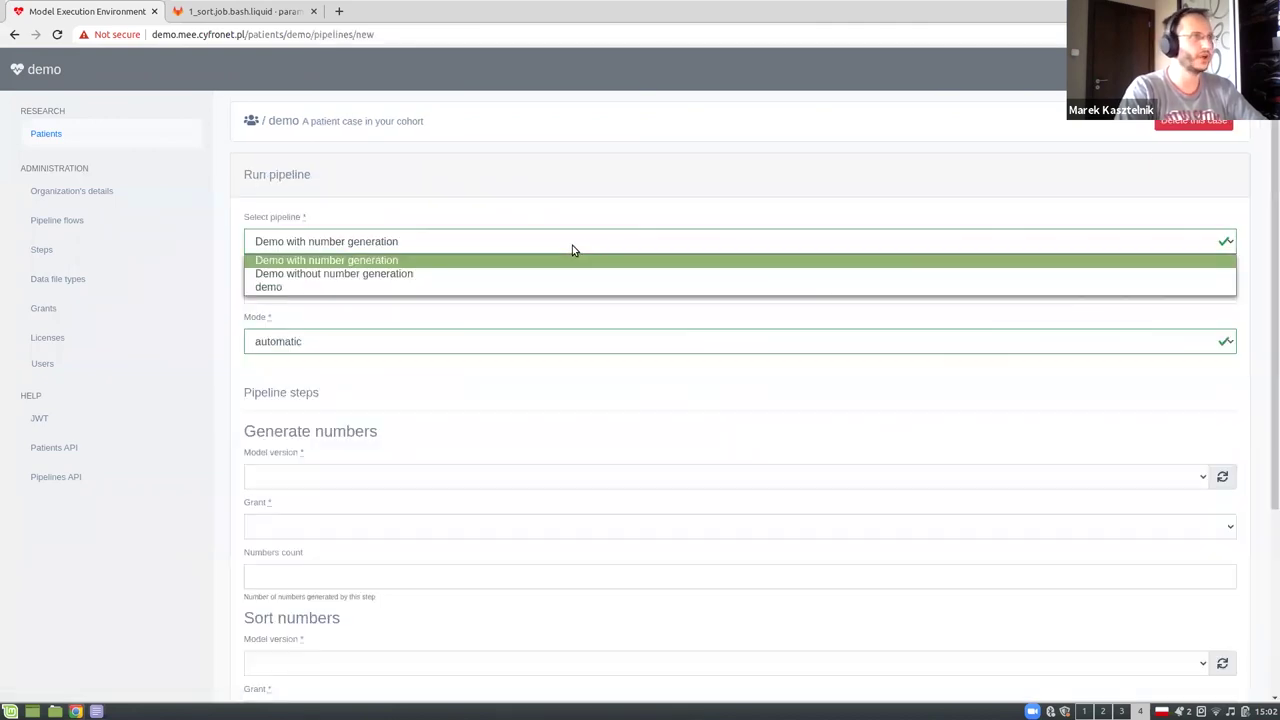
pyautogui.click(512, 287)
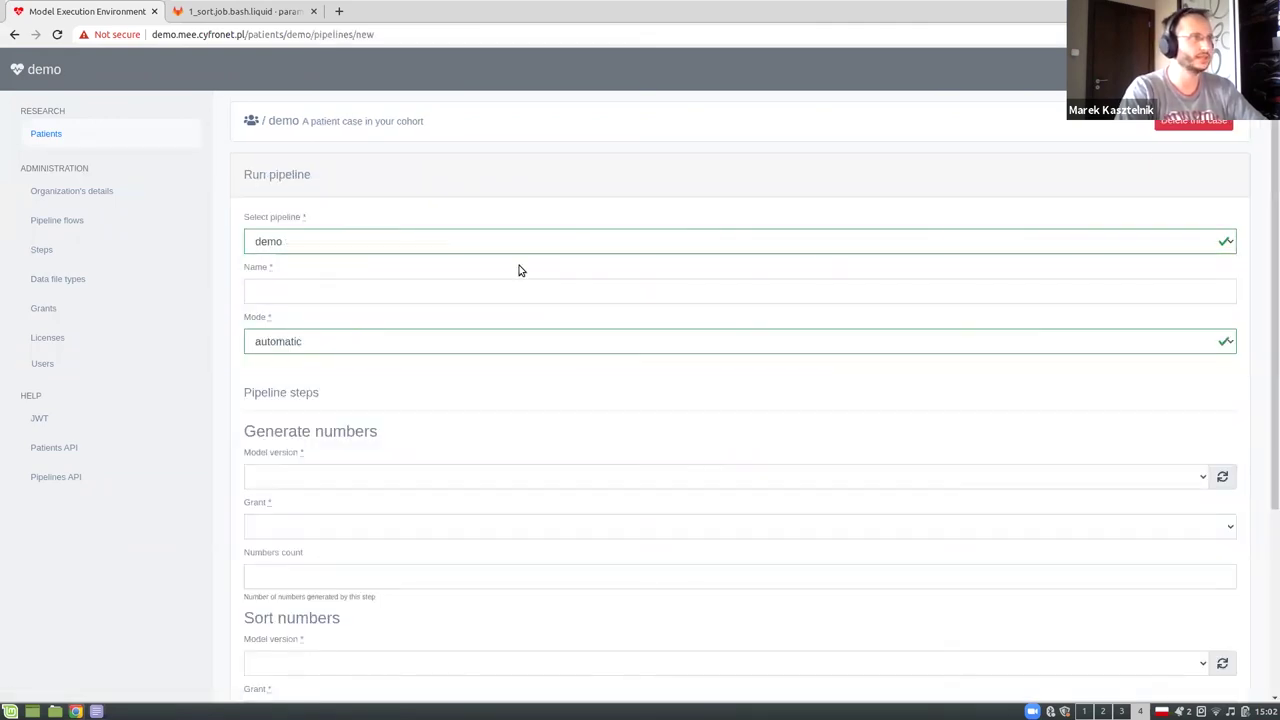
pyautogui.click(509, 296)
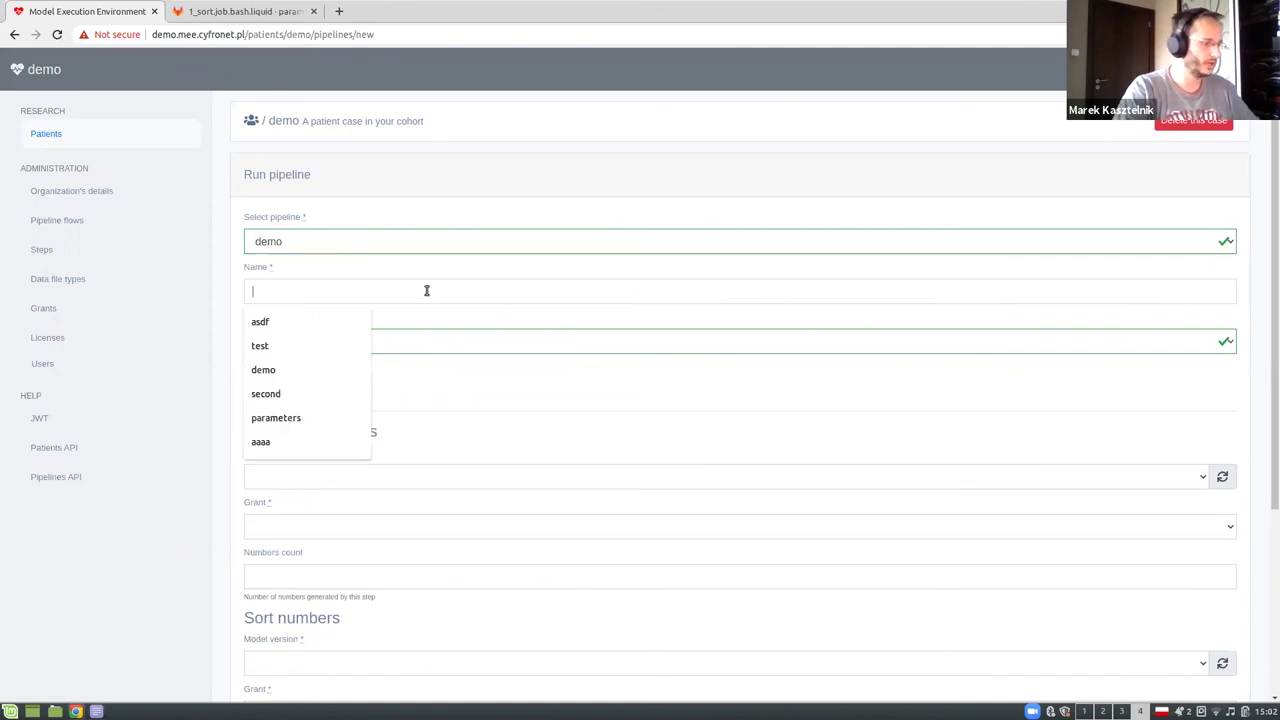
pyautogui.write('manu')
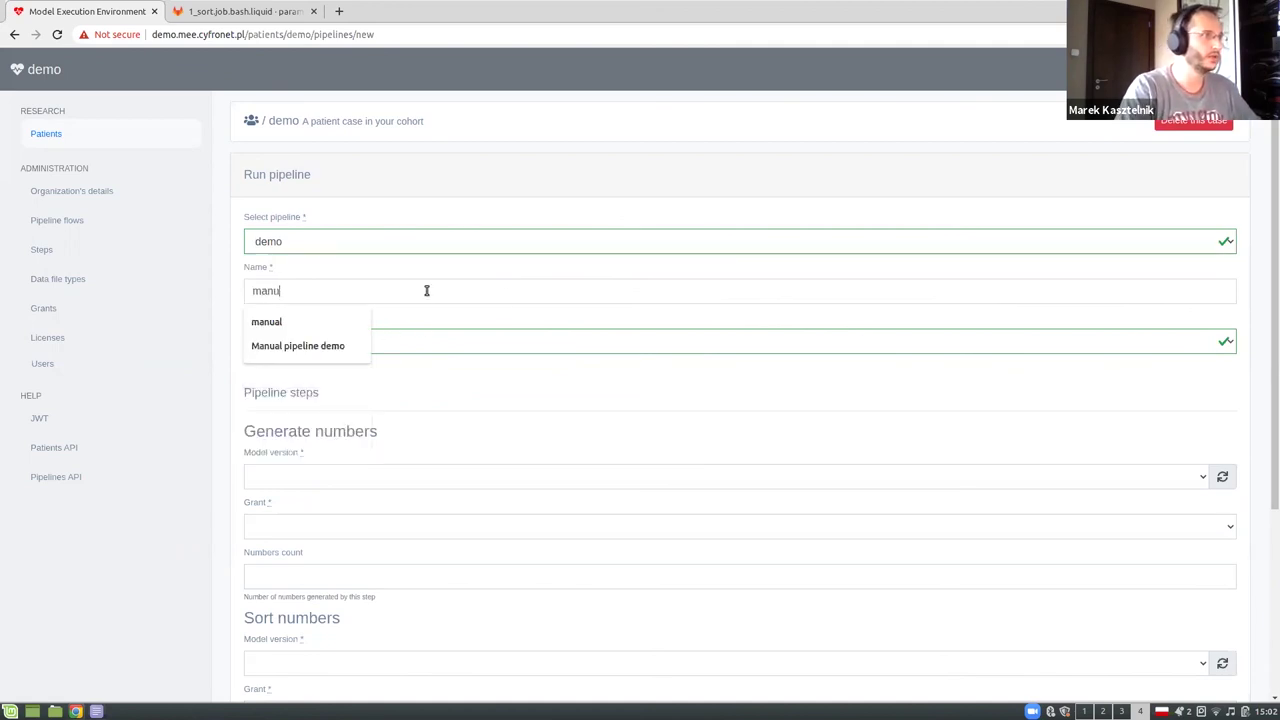
pyautogui.write('al')
pyautogui.click(417, 350)
pyautogui.click(388, 375)
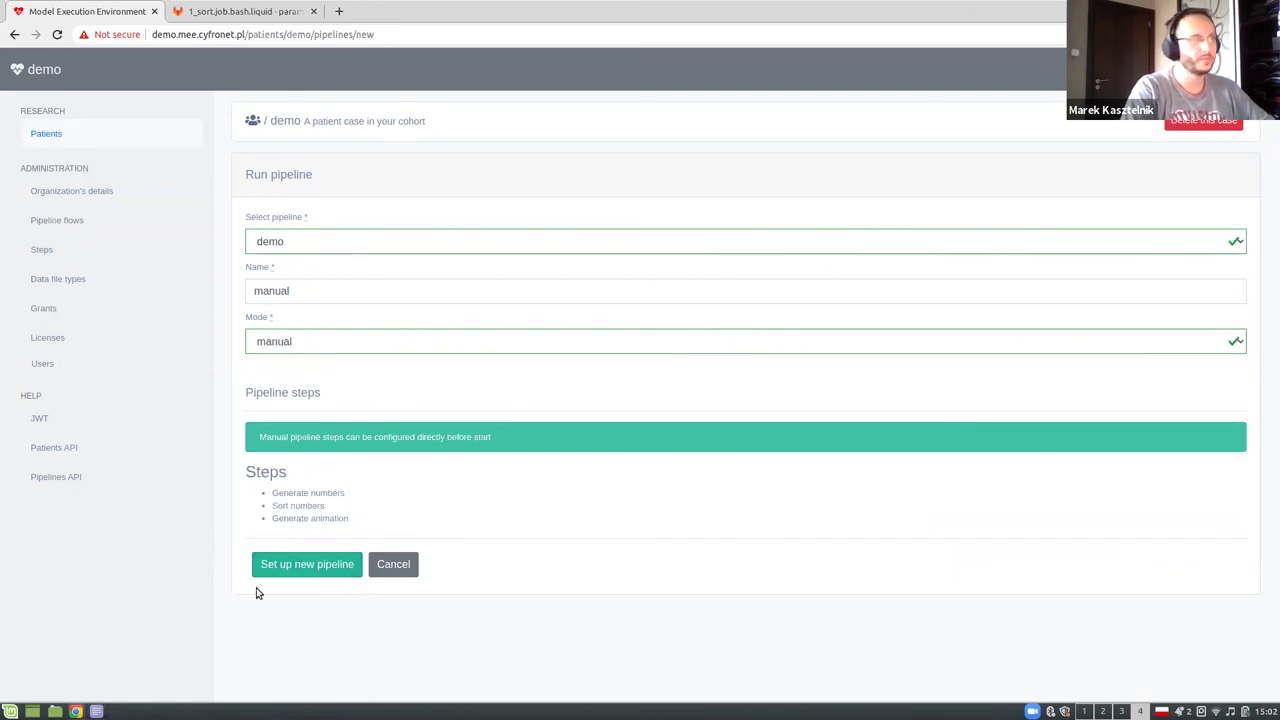
pyautogui.click(333, 565)
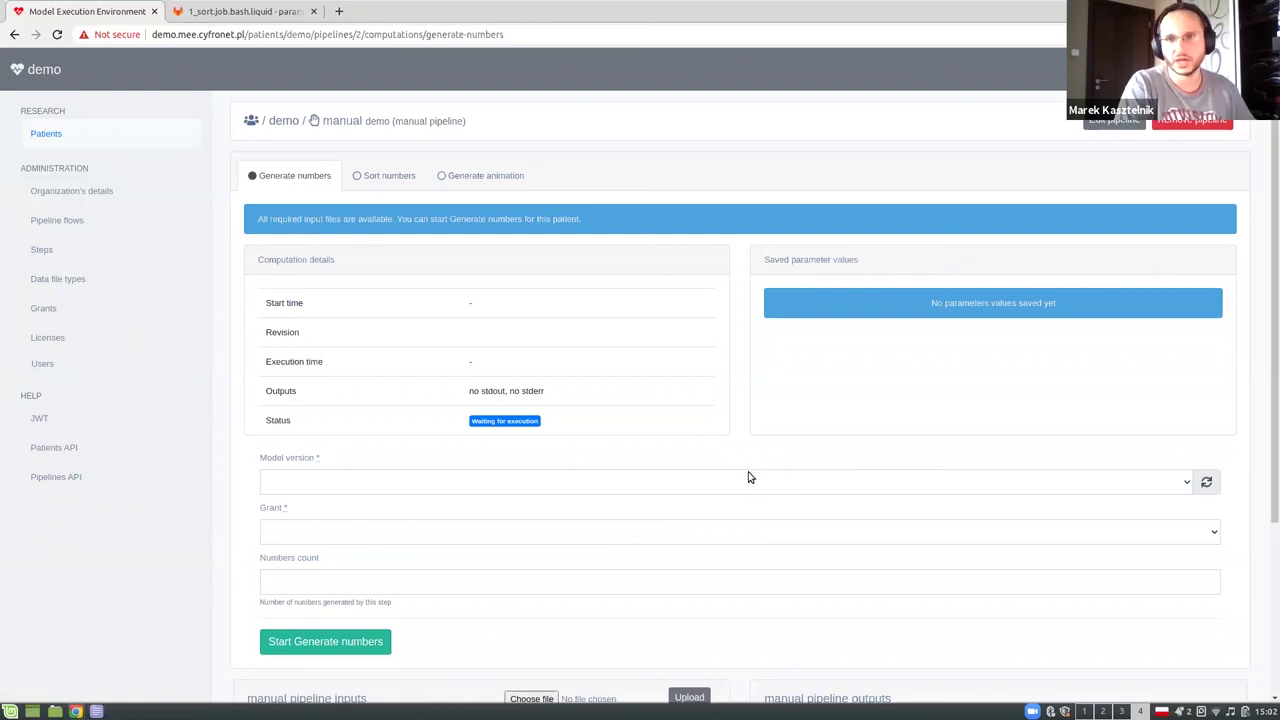
# Start Generate numbers in the manual pipeline with model version parameters, grant plgprimage2 and a numbers count of 8.
pyautogui.click(617, 481)
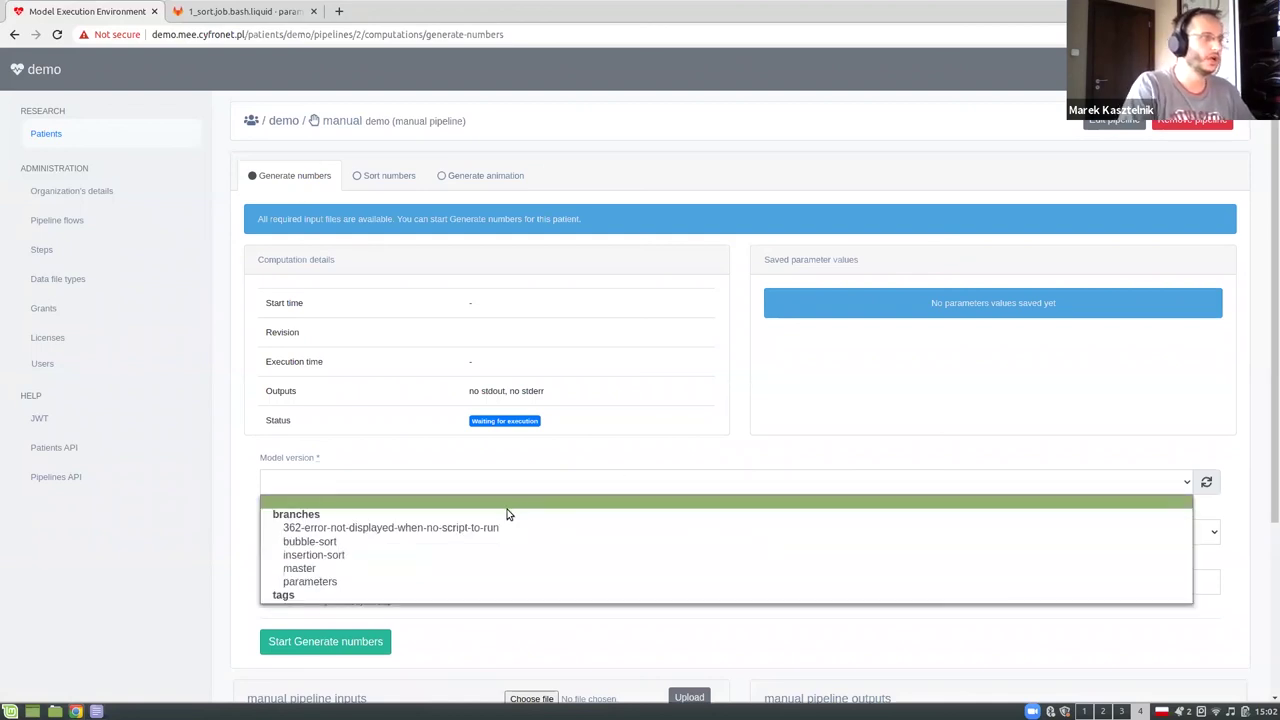
pyautogui.click(471, 578)
pyautogui.click(494, 535)
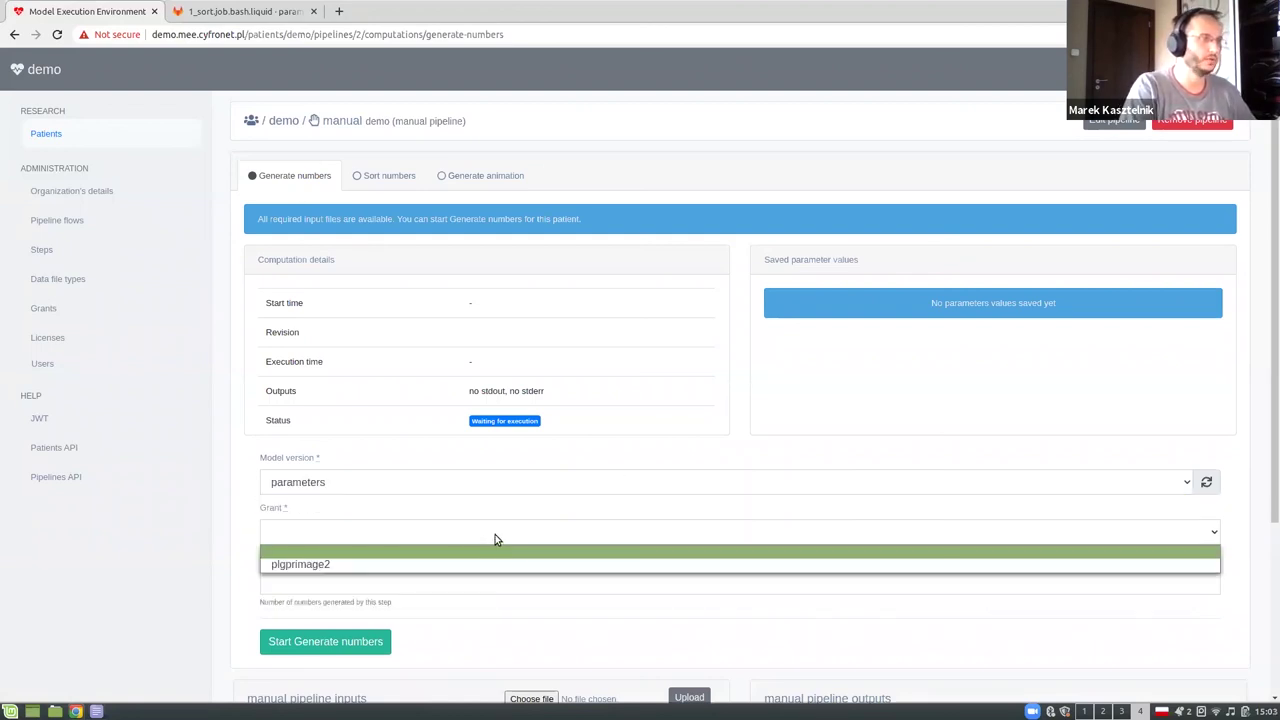
pyautogui.click(486, 565)
pyautogui.click(475, 582)
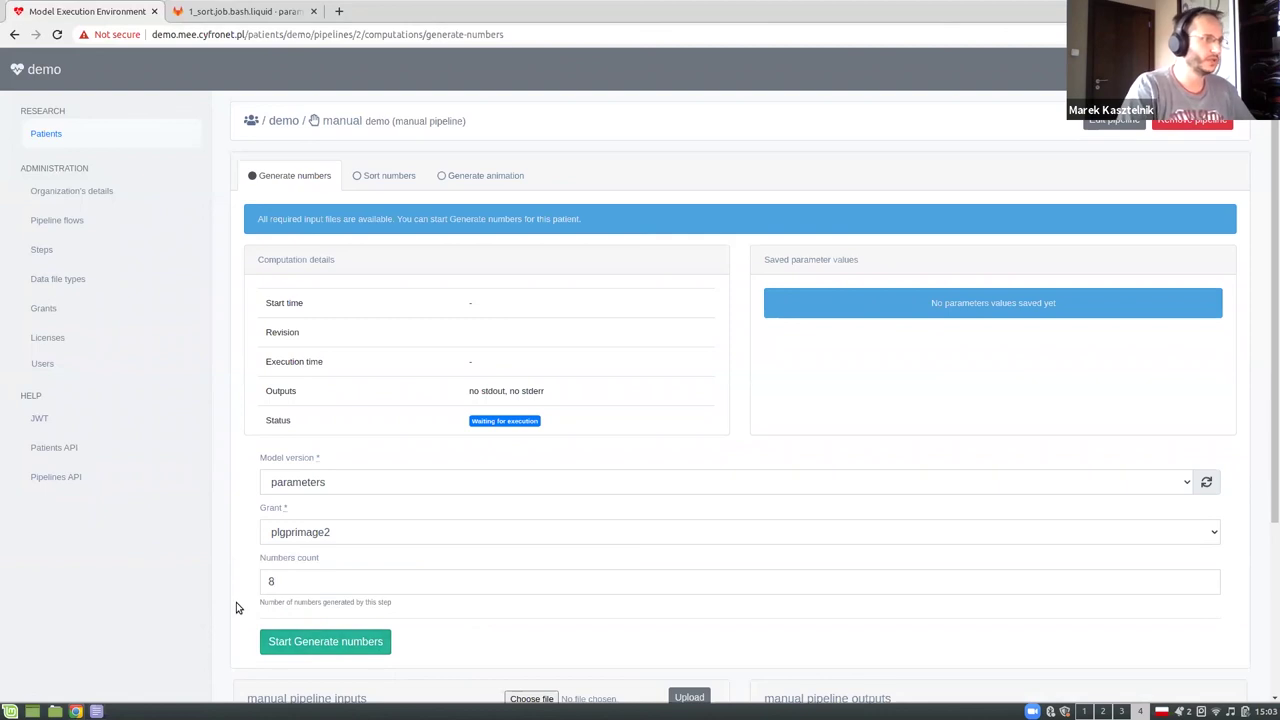
pyautogui.click(321, 641)
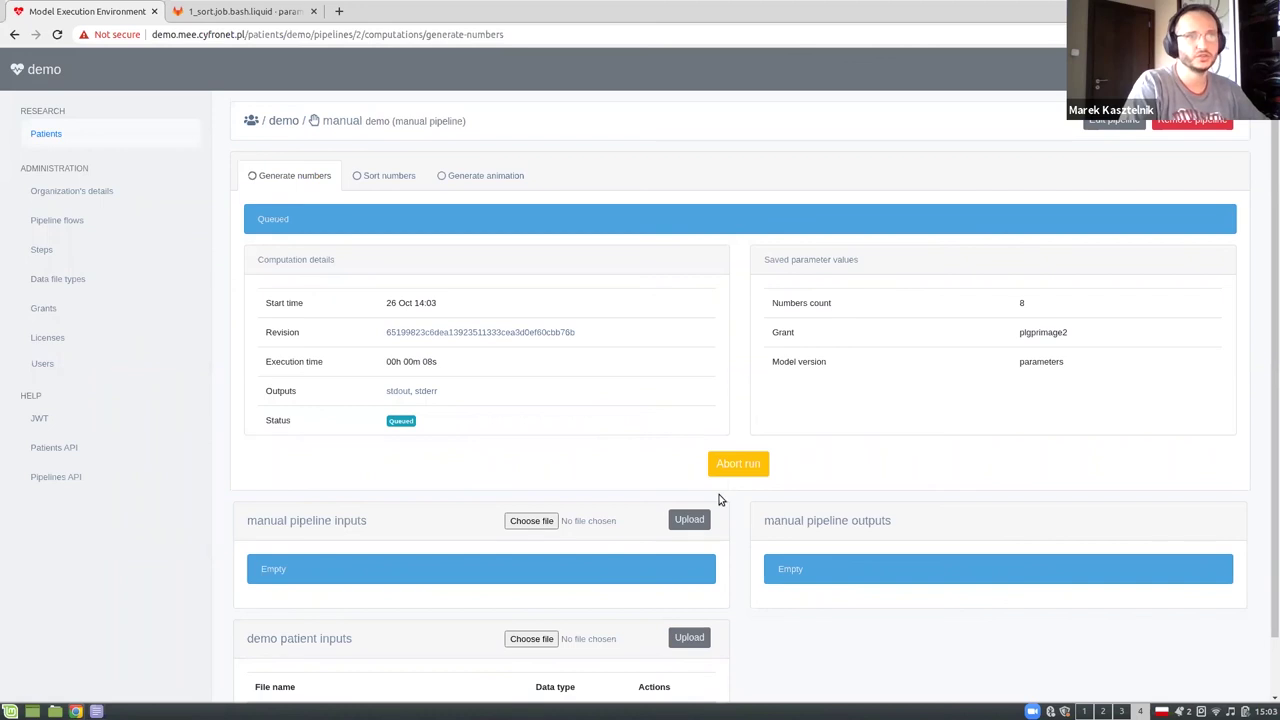
# Abort and restart the Generate numbers run, and check which input file Sort numbers requires.
pyautogui.click(748, 472)
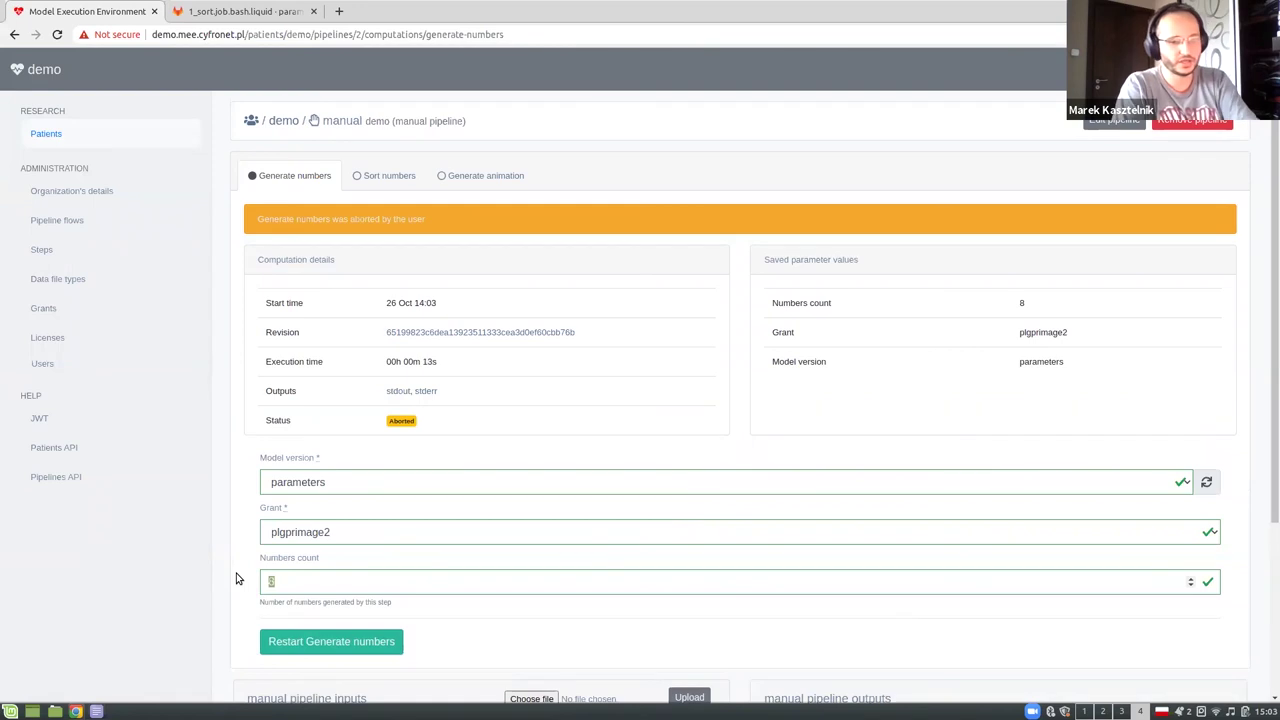
pyautogui.click(348, 643)
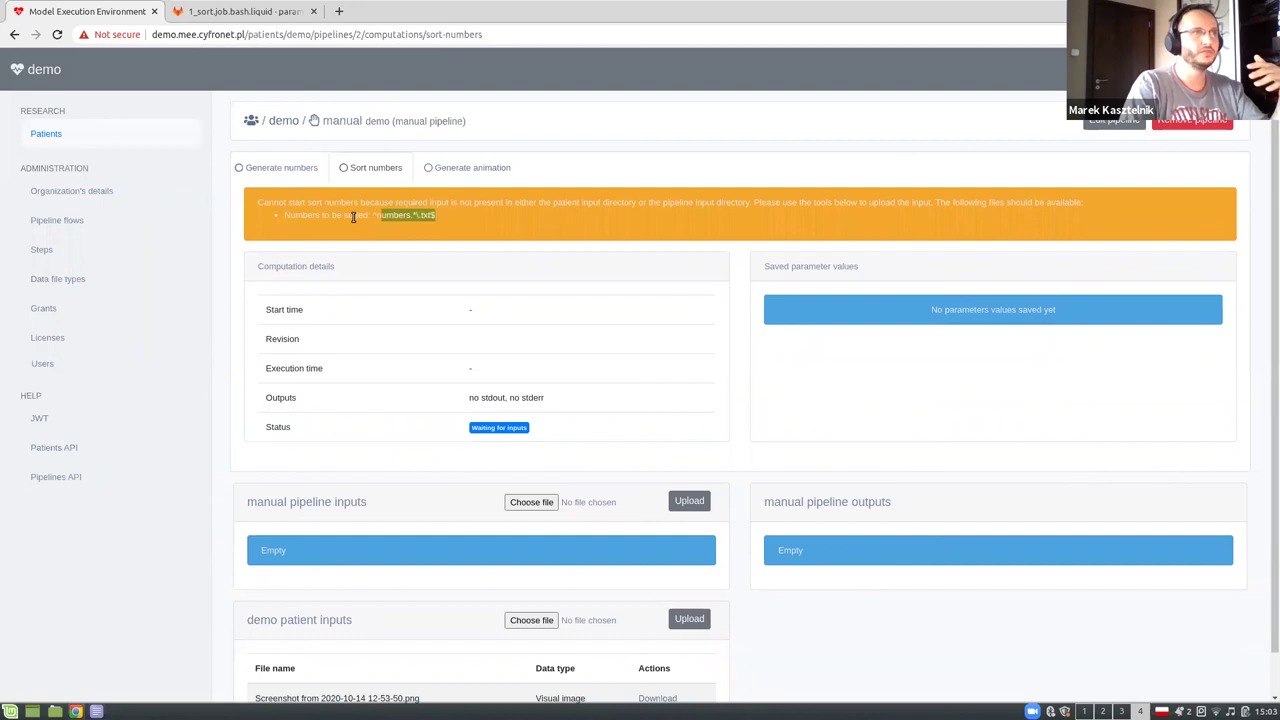
pyautogui.moveTo(353, 217); pyautogui.dragTo(303, 217)
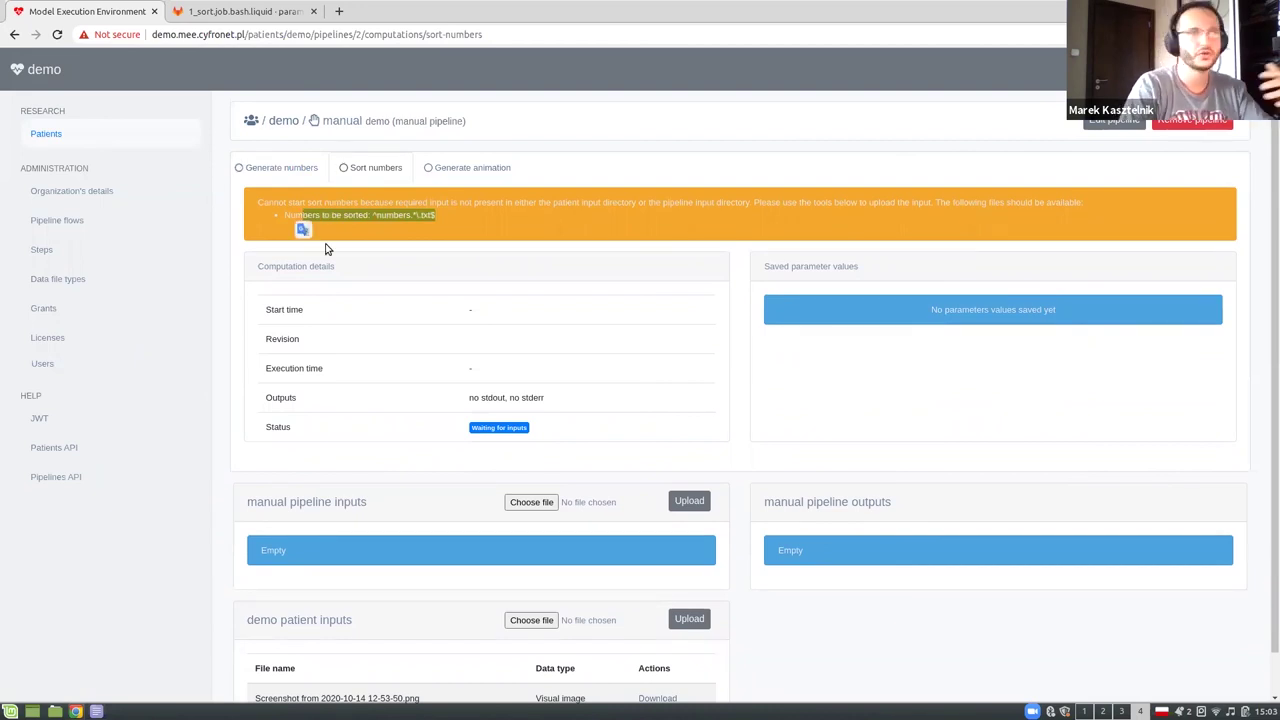
# Open the demo patient's automatic demo pipeline, and download and view its numbers.txt and plot.gif outputs.
pyautogui.click(72, 134)
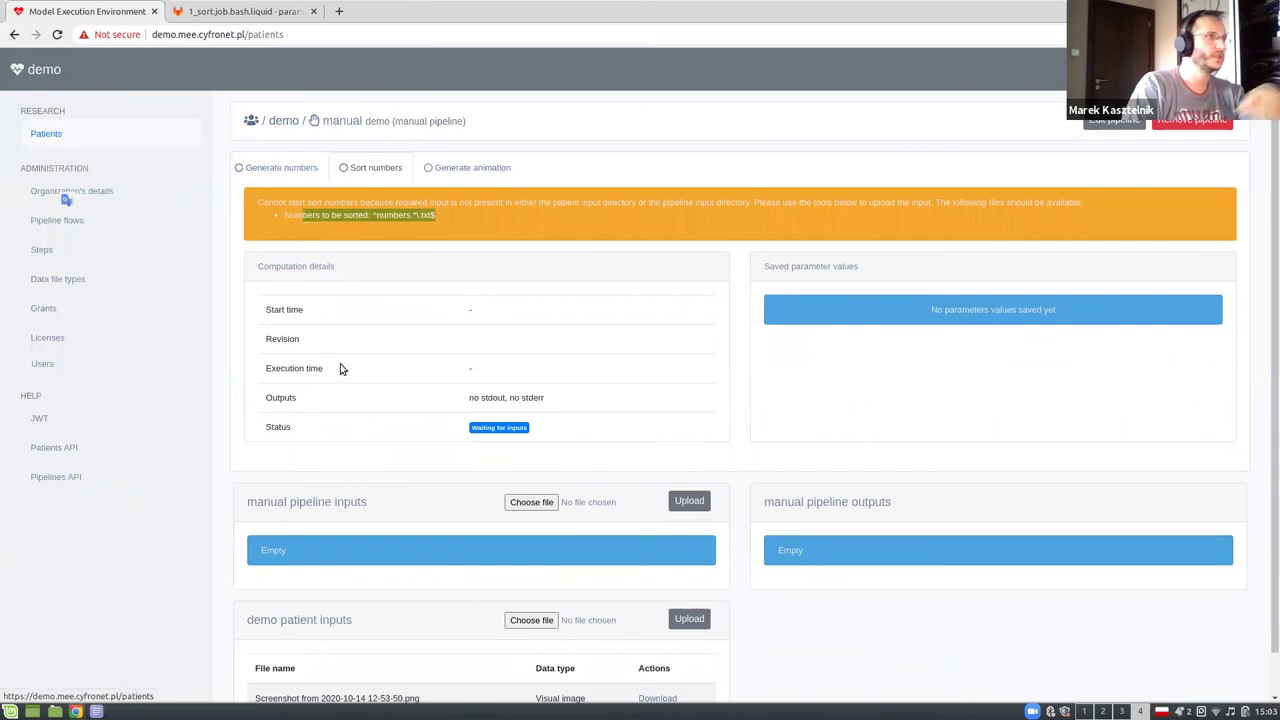
pyautogui.click(469, 262)
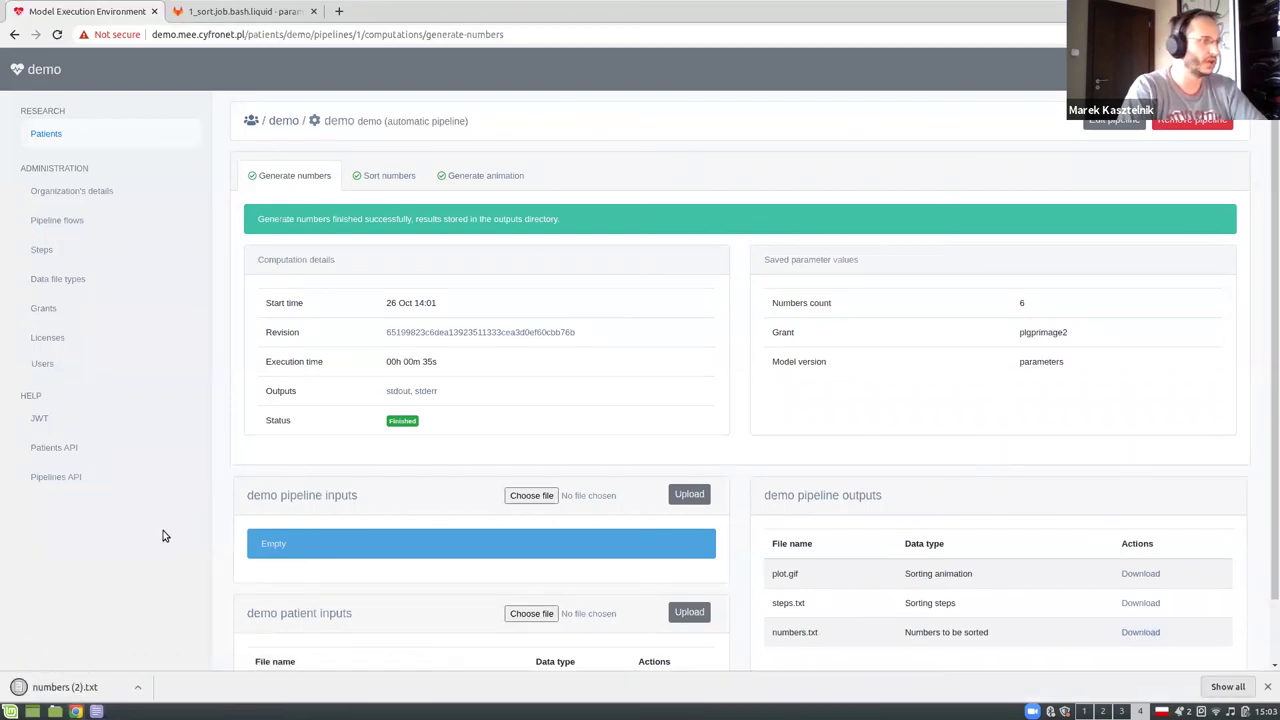
pyautogui.click(60, 692)
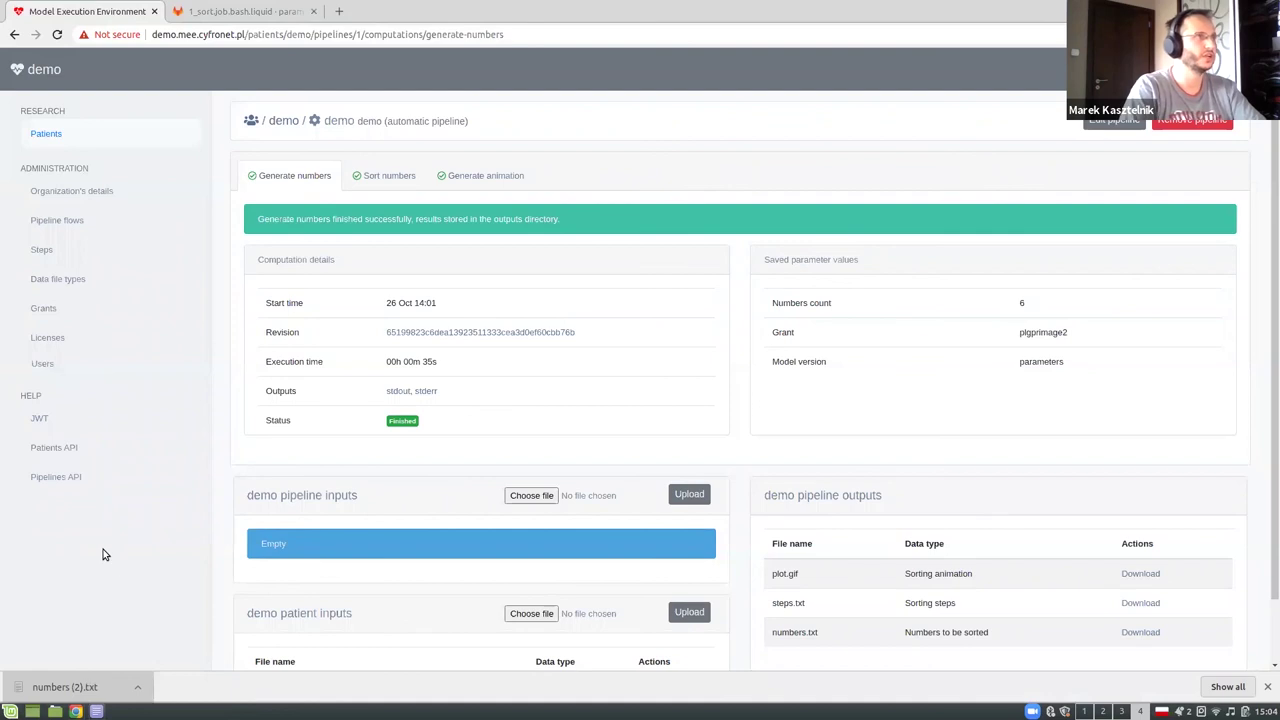
pyautogui.click(1148, 575)
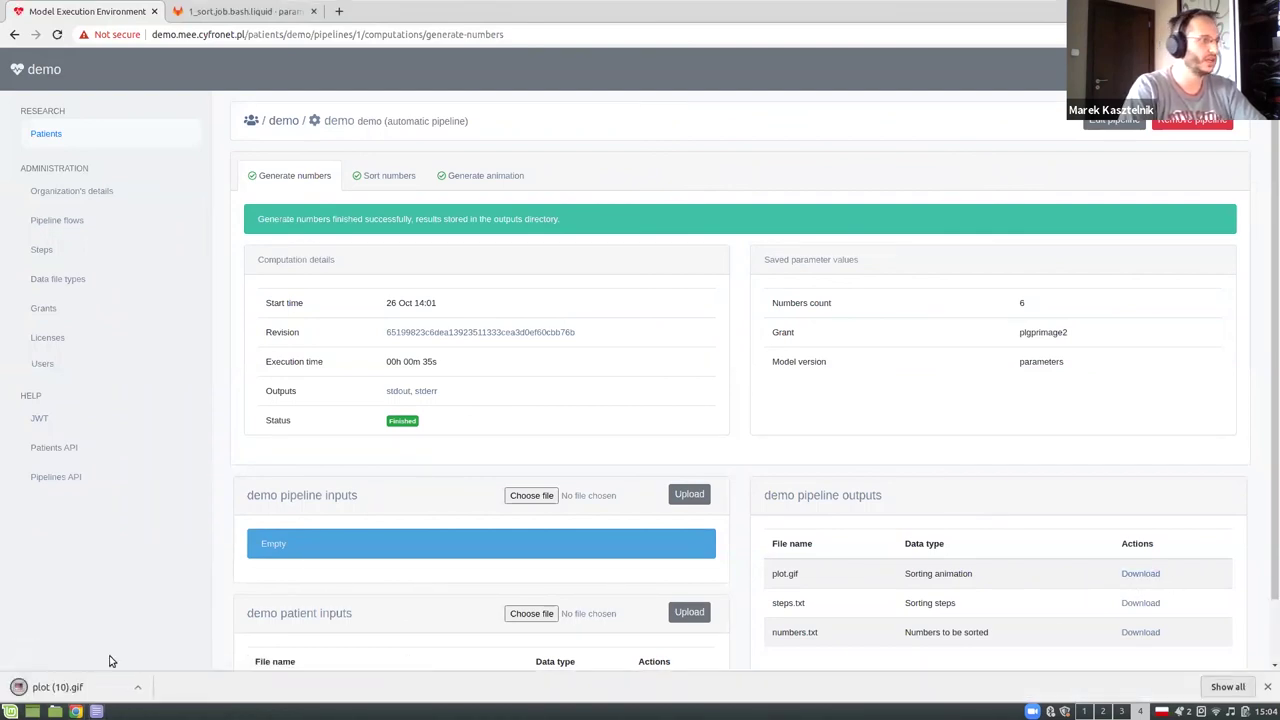
pyautogui.click(83, 686)
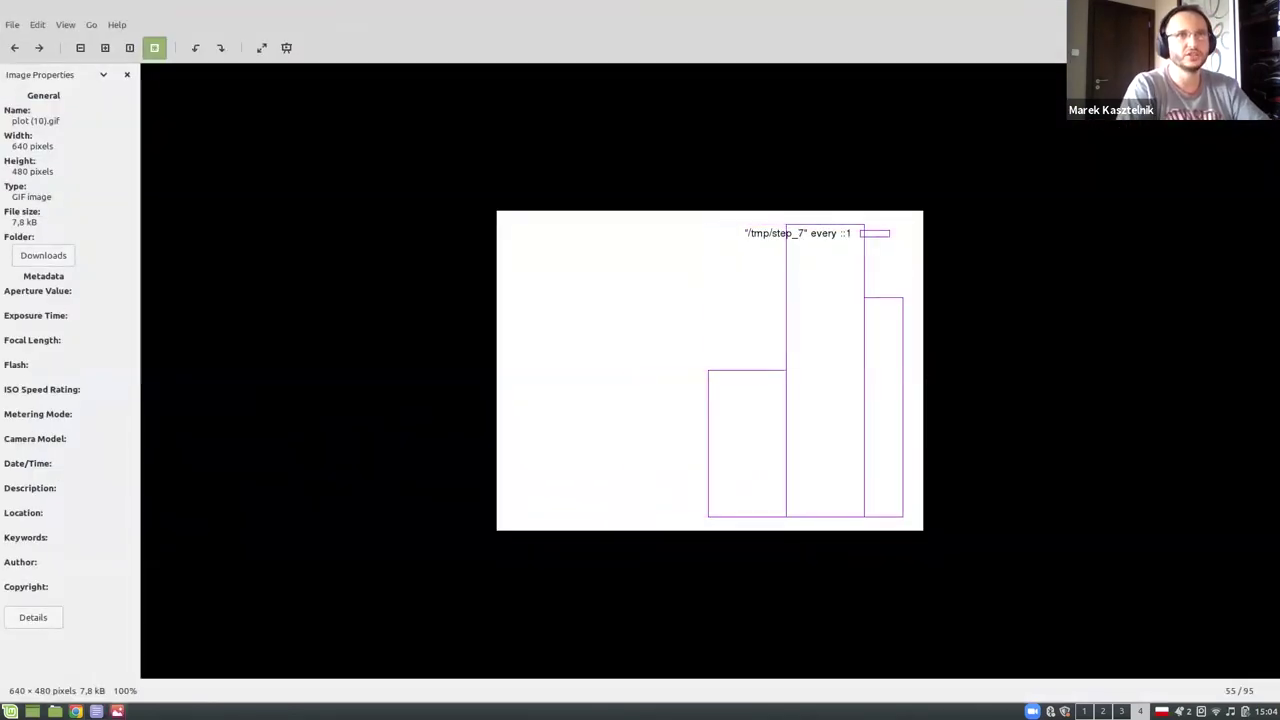
pyautogui.press('Escape')
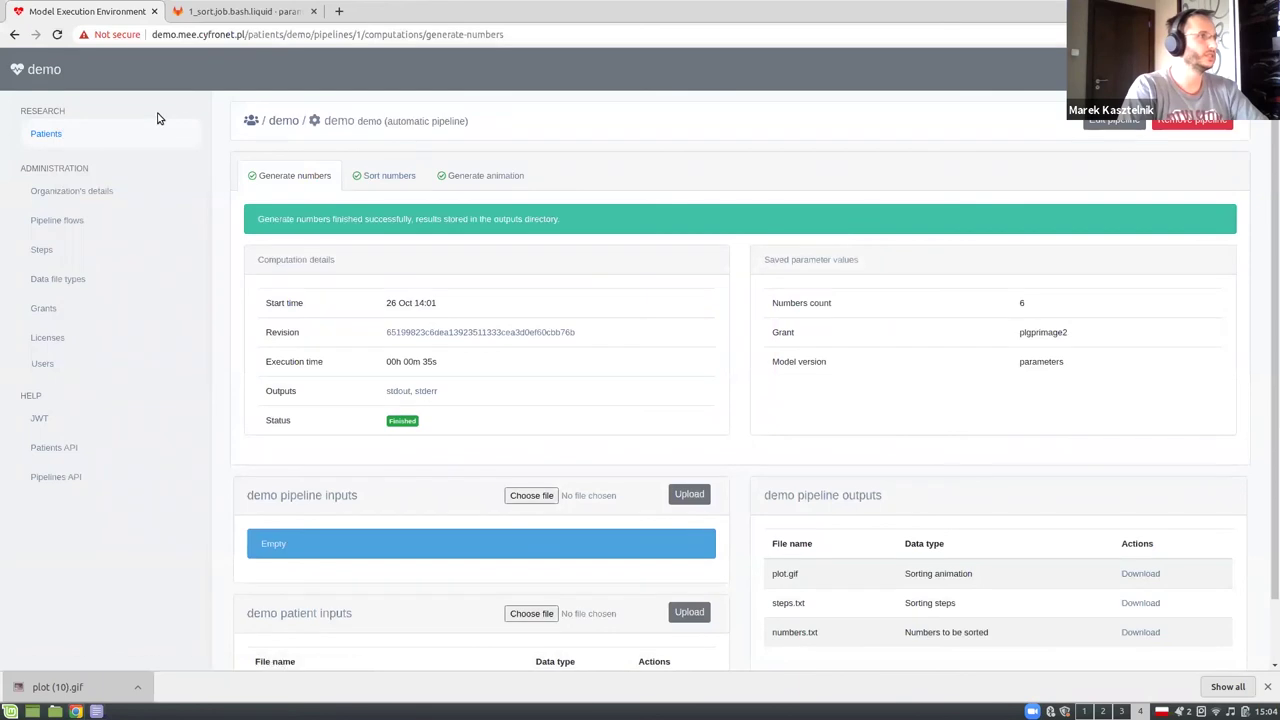
# Compare the existing results of the bubble sort and insertion sort pipelines in the compare patient case, examining the sorting methods.
pyautogui.click(50, 134)
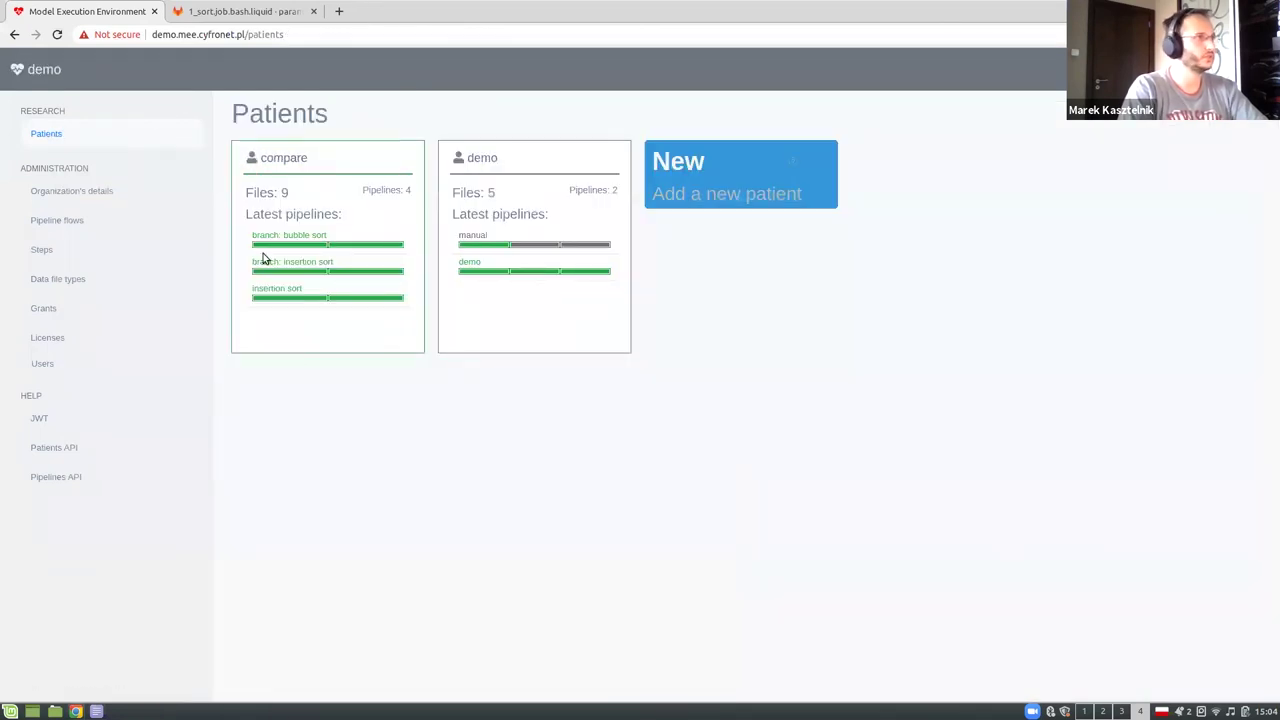
pyautogui.click(281, 158)
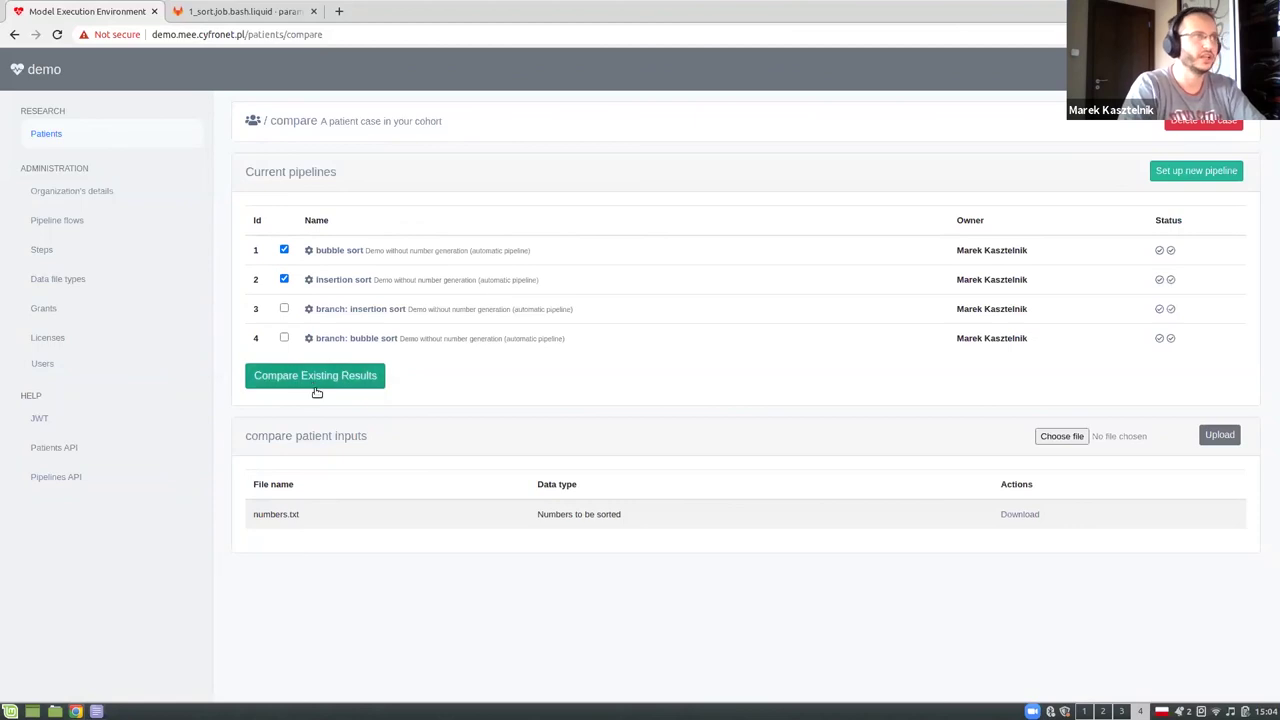
pyautogui.click(334, 375)
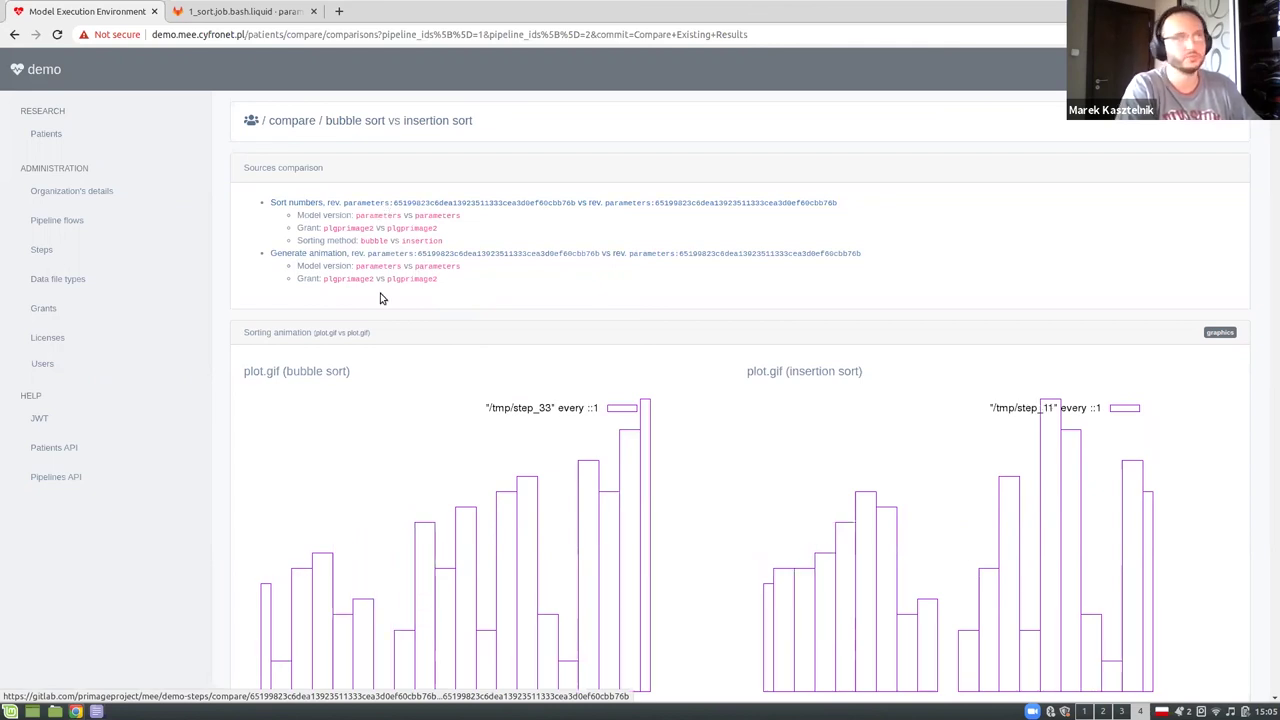
pyautogui.moveTo(352, 241); pyautogui.dragTo(445, 248)
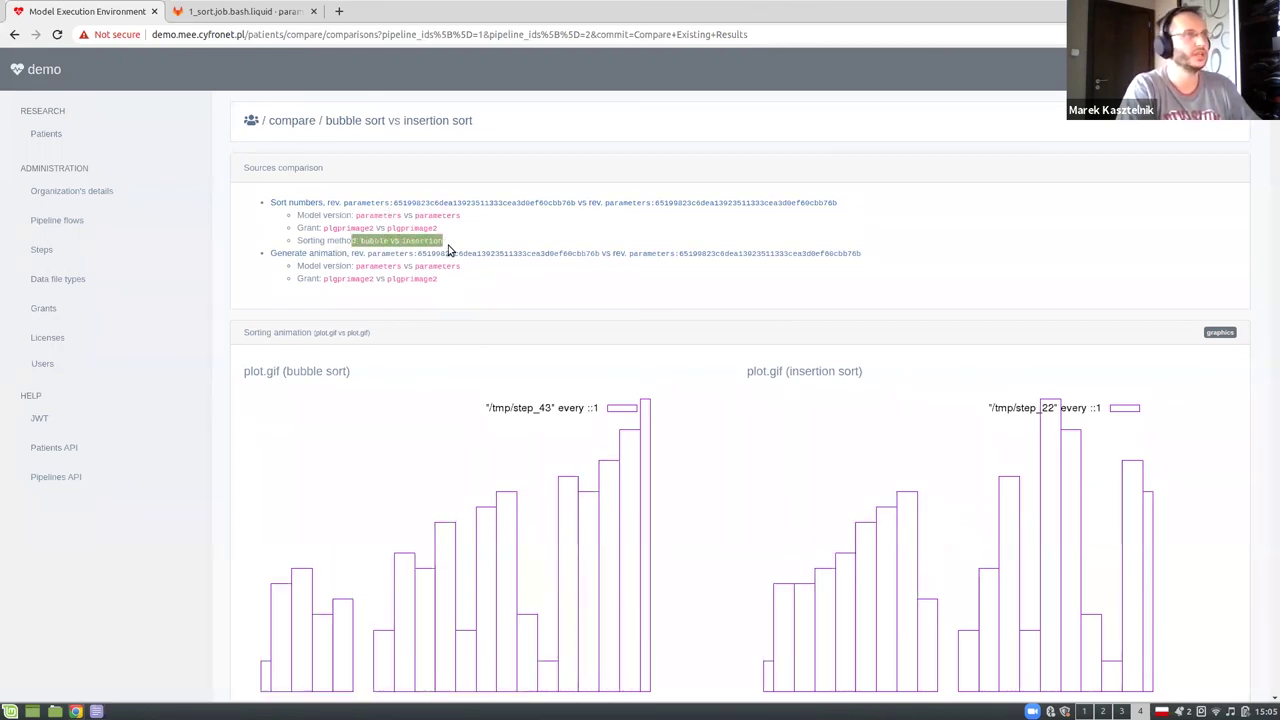
pyautogui.click(372, 242)
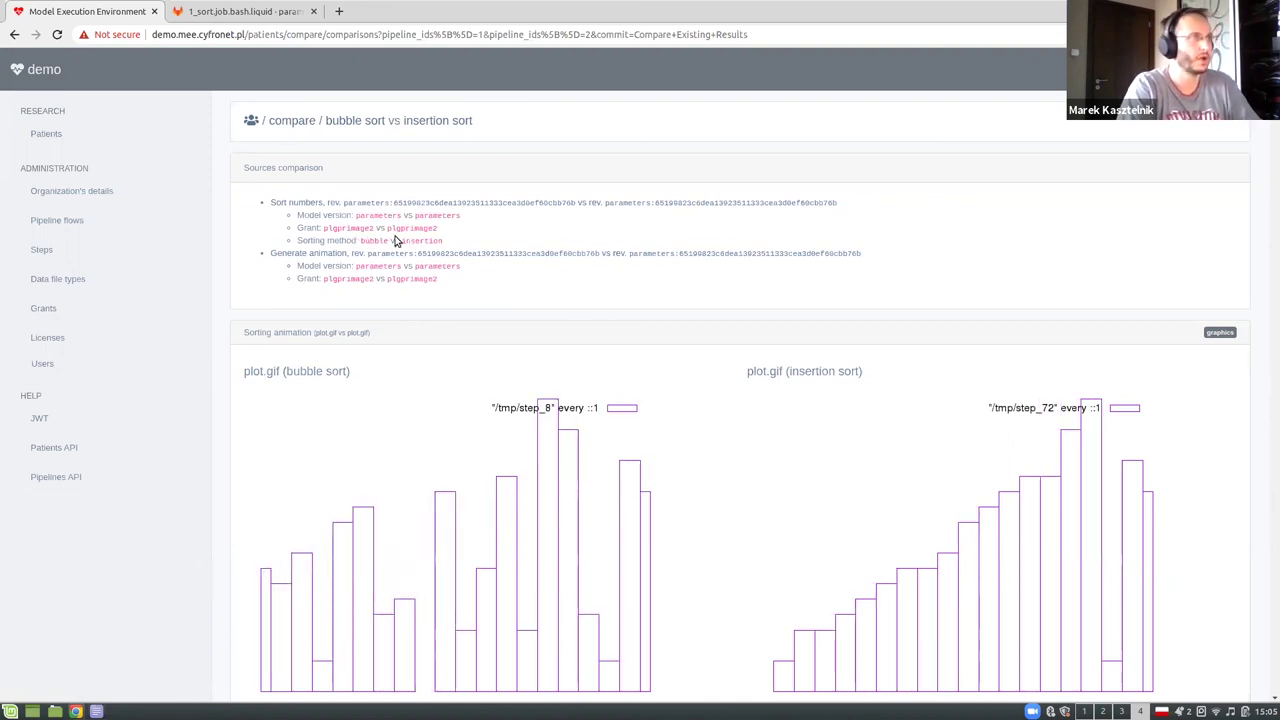
# Compare the branch: insertion sort and branch: bubble sort pipelines, and examine the Sort numbers revision diff in GitLab.
pyautogui.click(14, 34)
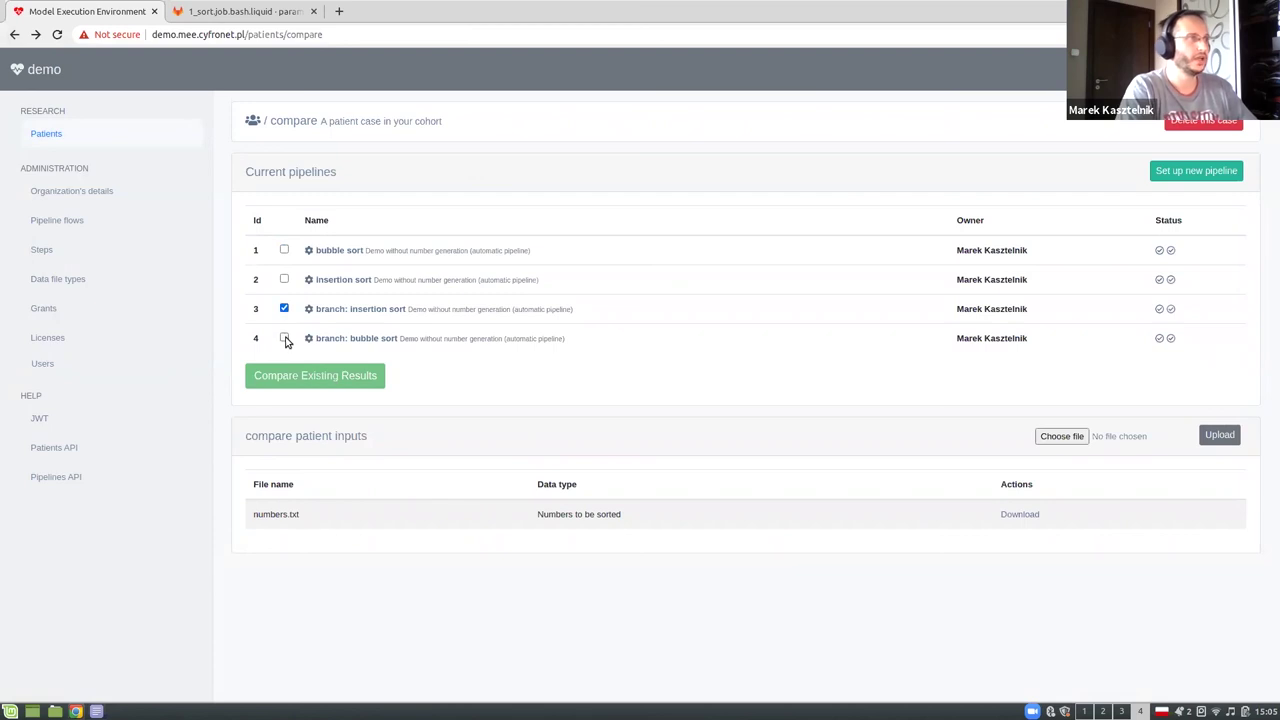
pyautogui.click(285, 339)
pyautogui.click(306, 376)
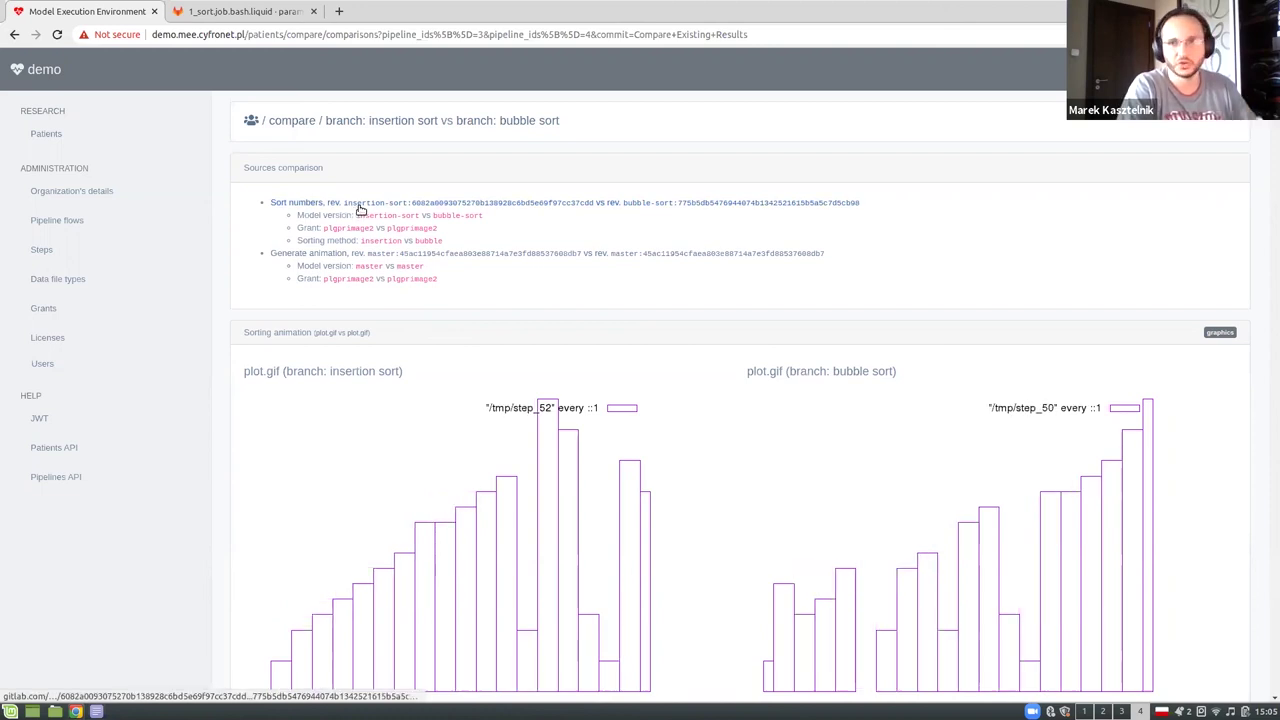
pyautogui.click(652, 207)
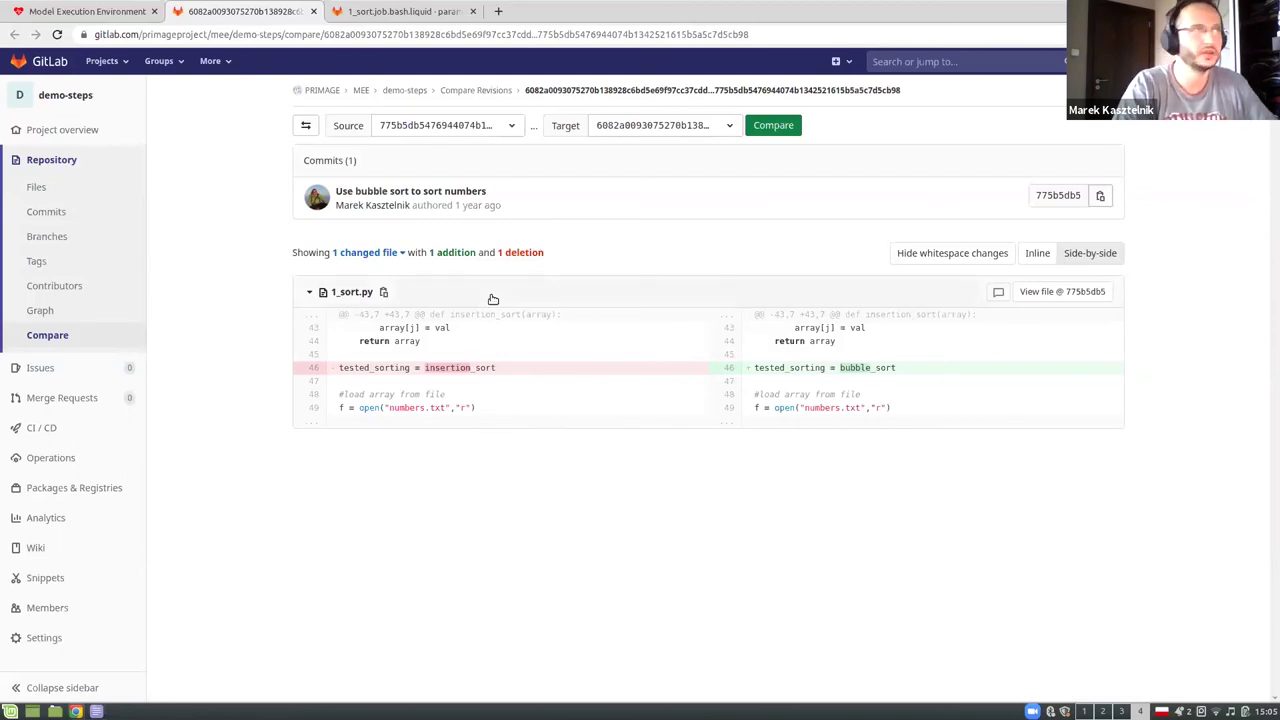
pyautogui.click(118, 13)
pyautogui.click(352, 37)
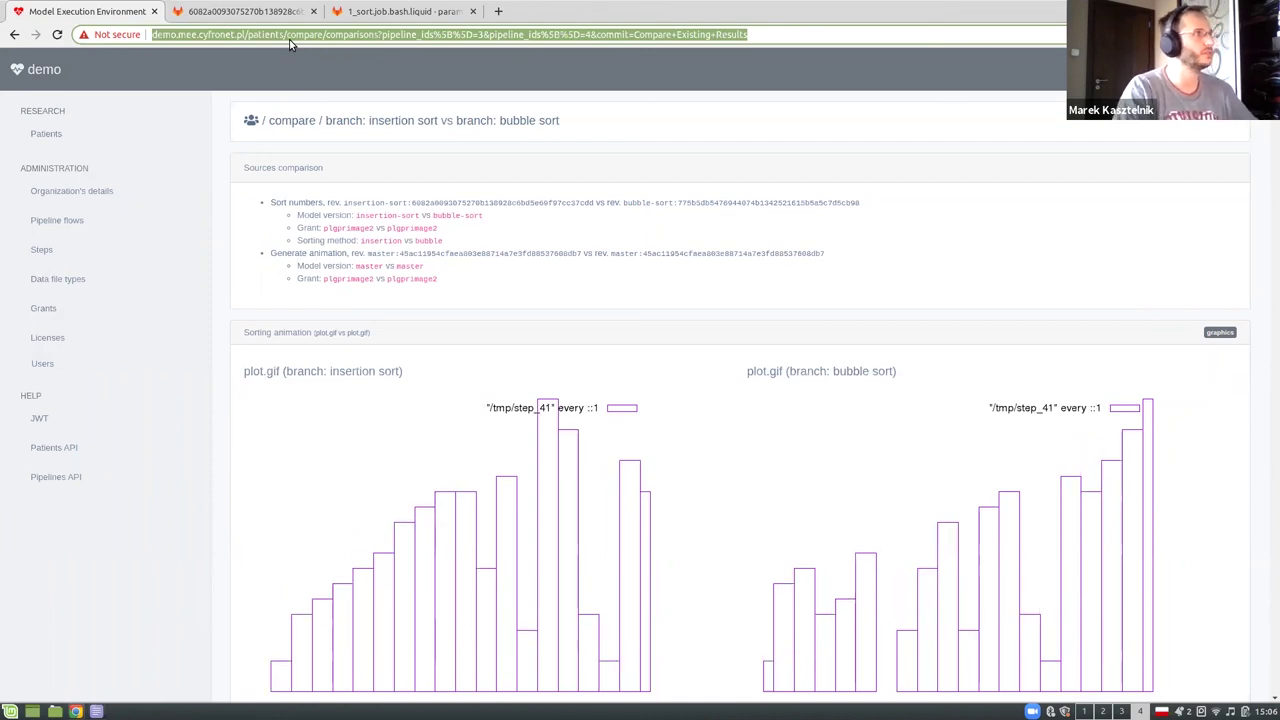
# Open the patients overview of the EurValve organization at eurvalve.mee.cyfronet.pl/patients.
pyautogui.write('er')
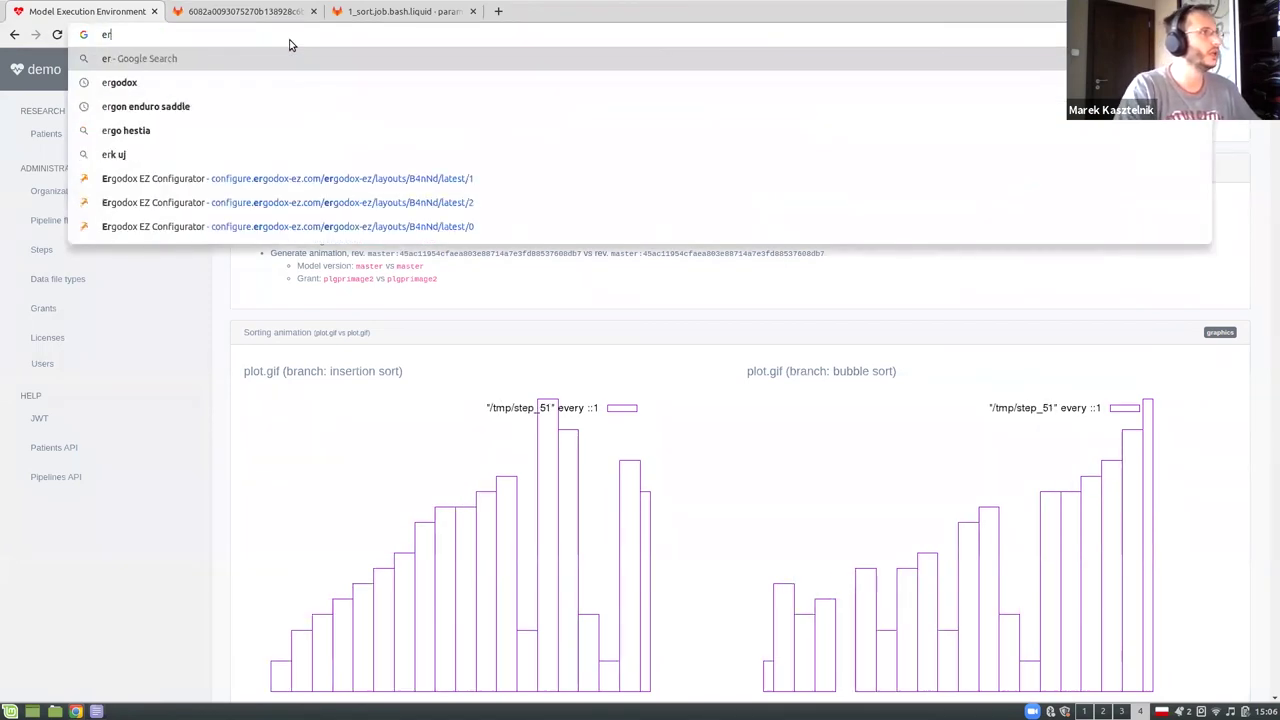
pyautogui.write('u')
pyautogui.press('Down')
pyautogui.press('Down')
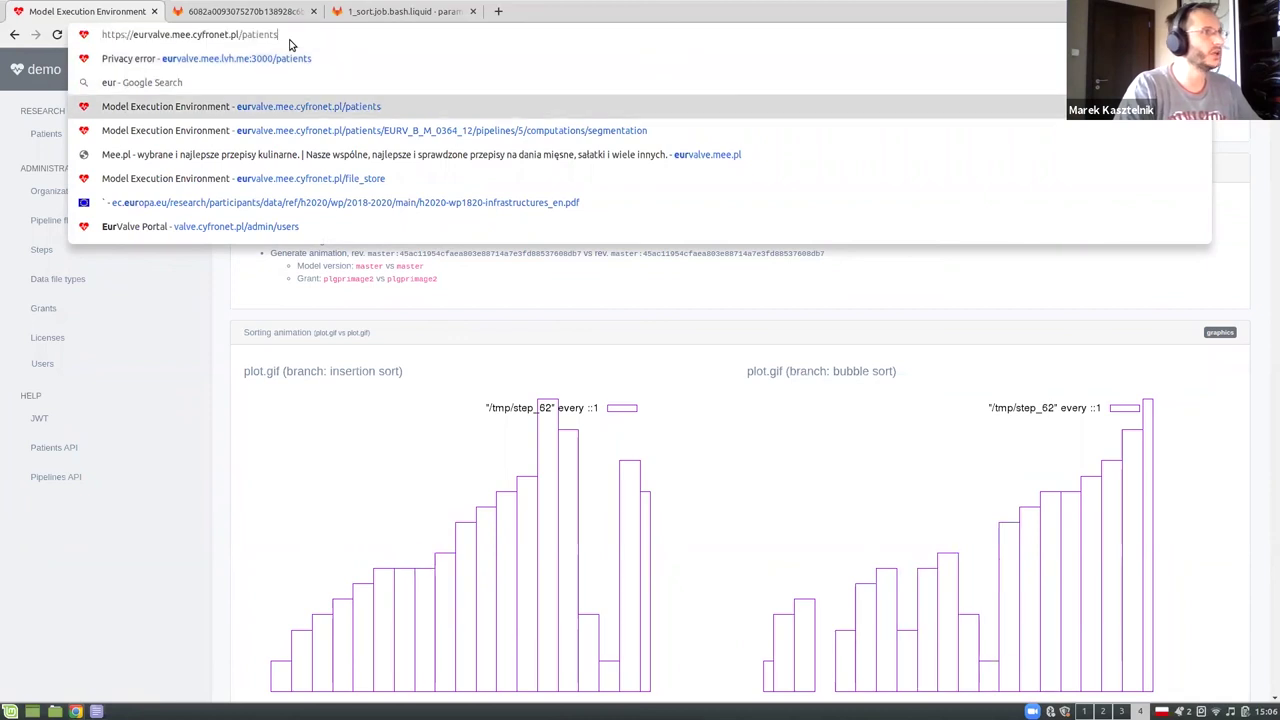
pyautogui.press('Return')
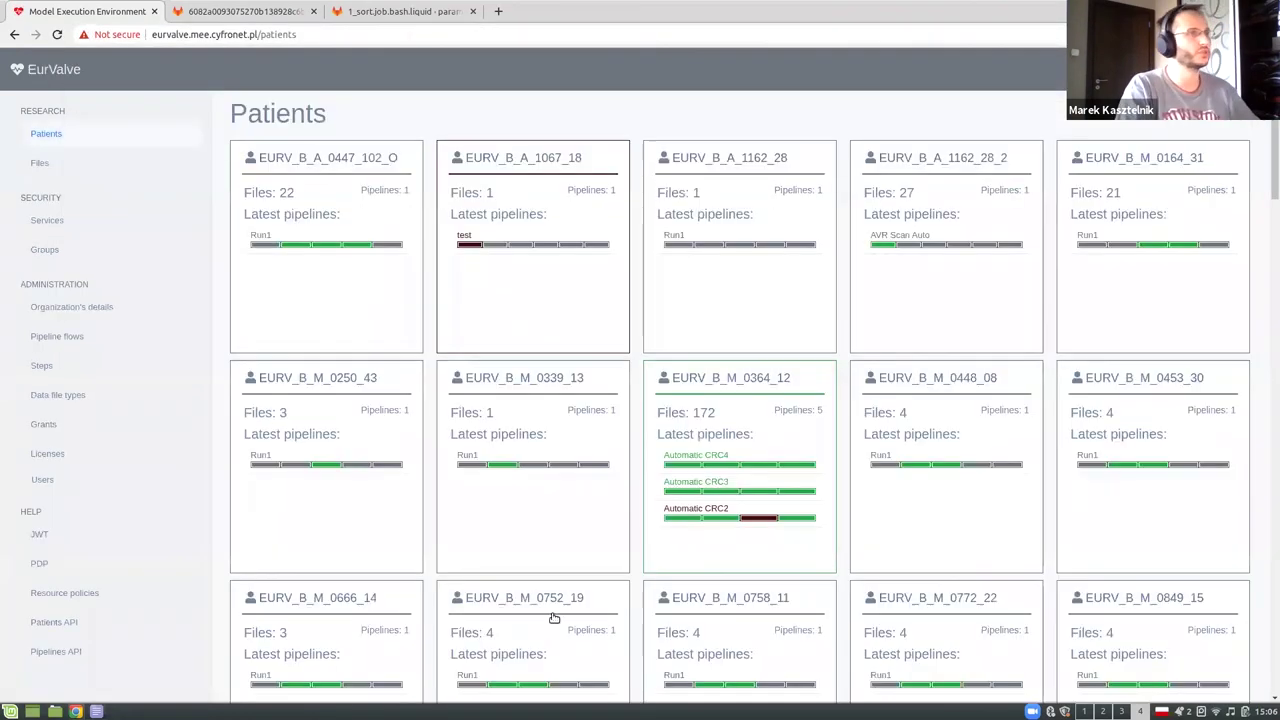
# Open the Segmentation step of the Automatic CRC4 pipeline and inspect the heart model by rotating it in the OFF Viewer.
pyautogui.click(675, 466)
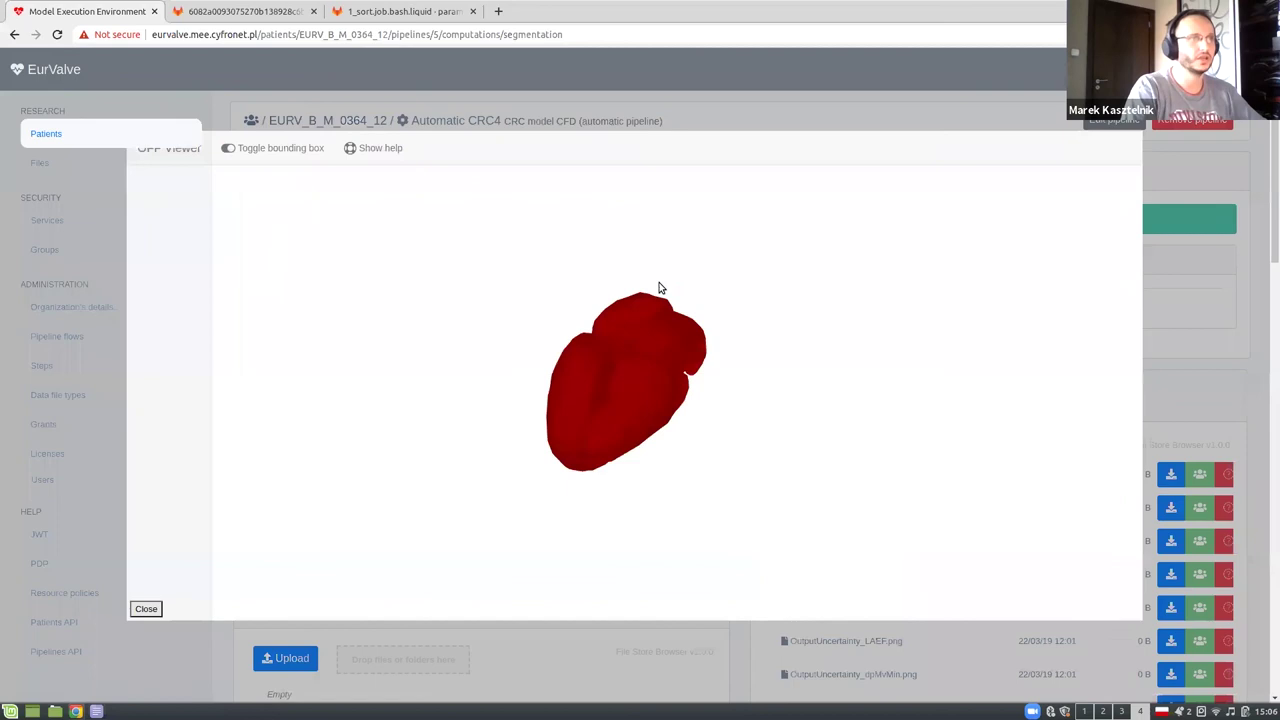
pyautogui.moveTo(659, 288); pyautogui.dragTo(622, 403)
pyautogui.press('F5')
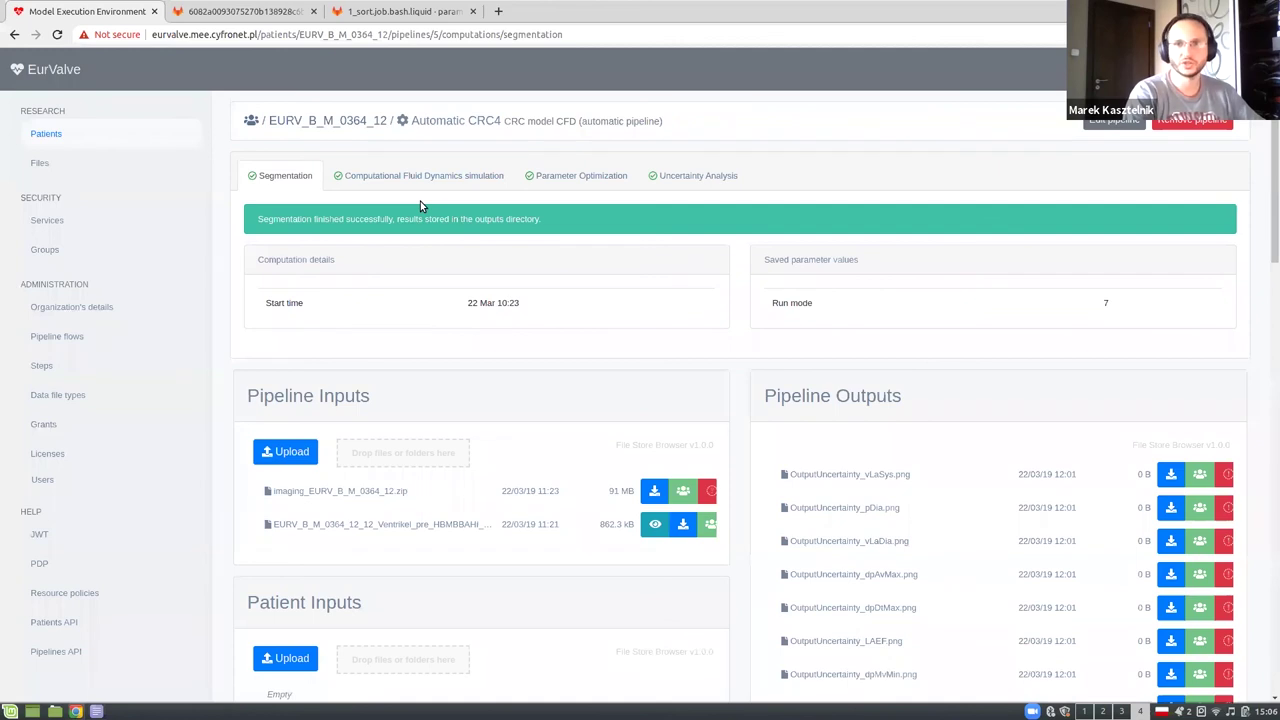
# Download Im_PVloopExercise.png from the Automatic CRC4 pipeline outputs, view the plot, and return to the pipeline overview.
pyautogui.scroll(-1, 1027, 499)
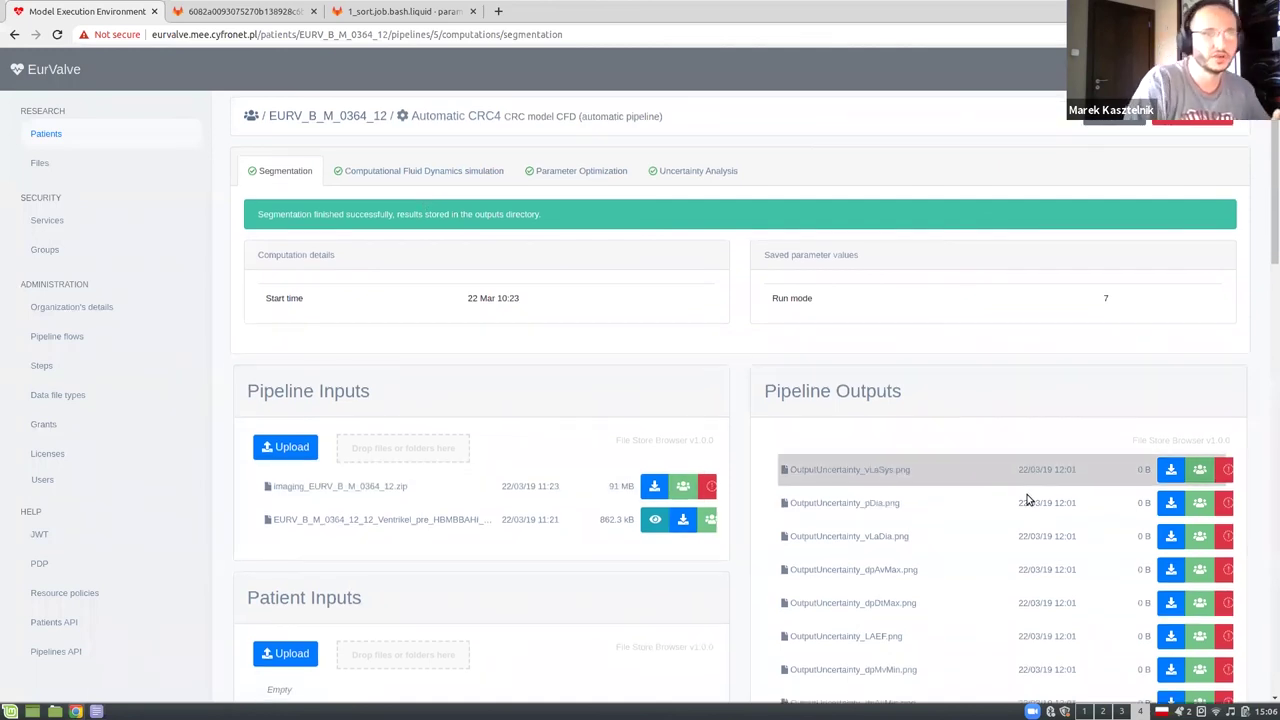
pyautogui.scroll(-2, 1104, 587)
pyautogui.scroll(-4, 1104, 587)
pyautogui.scroll(-2, 1100, 599)
pyautogui.click(1170, 524)
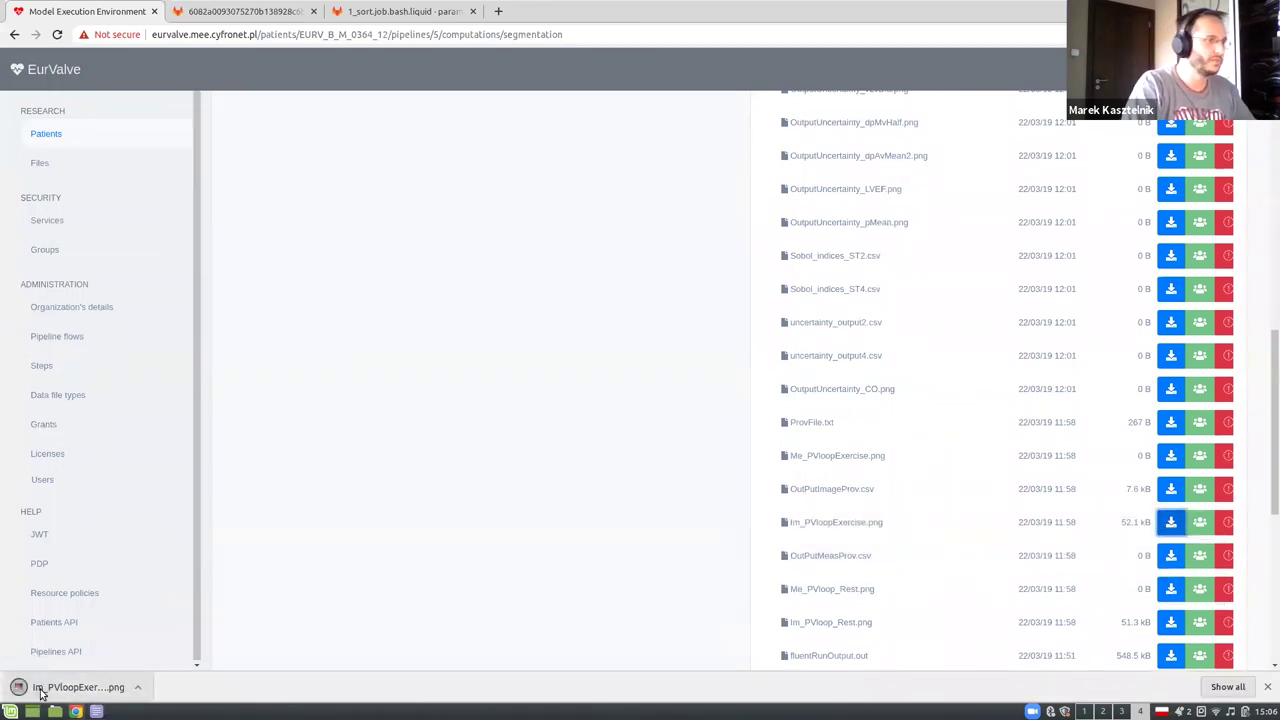
pyautogui.click(40, 690)
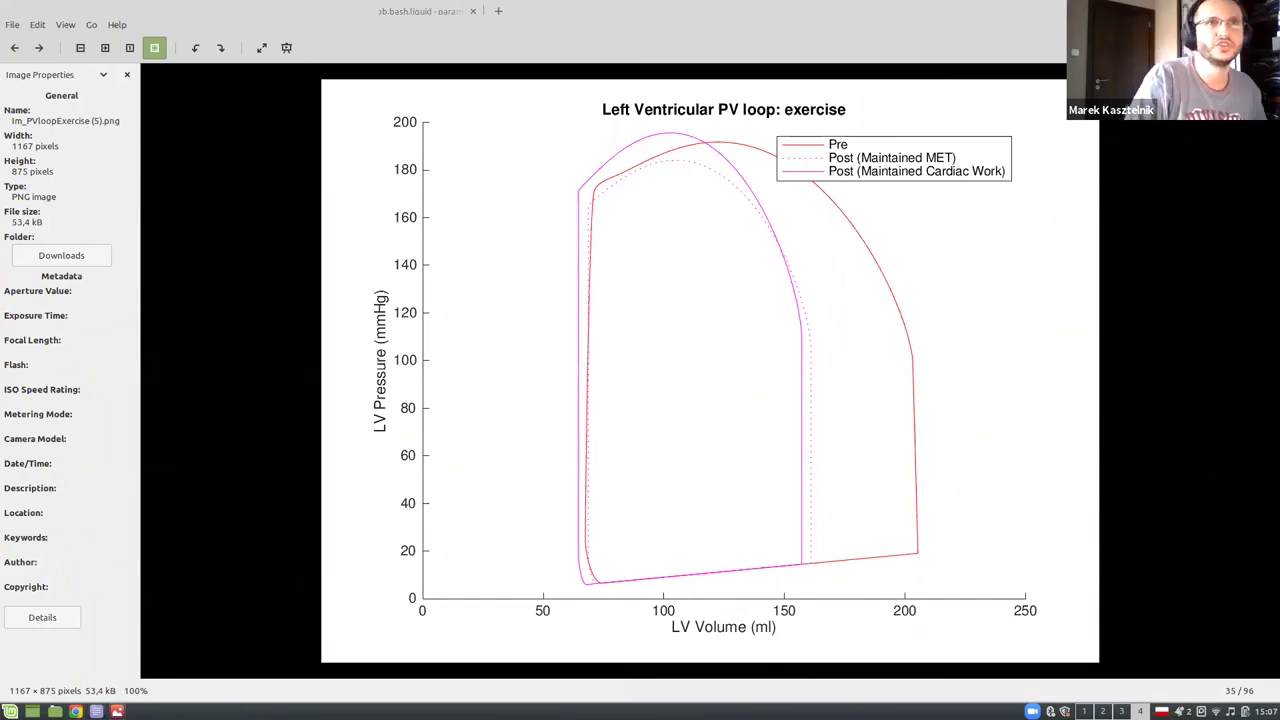
pyautogui.hotkey('ctrl', 'w')
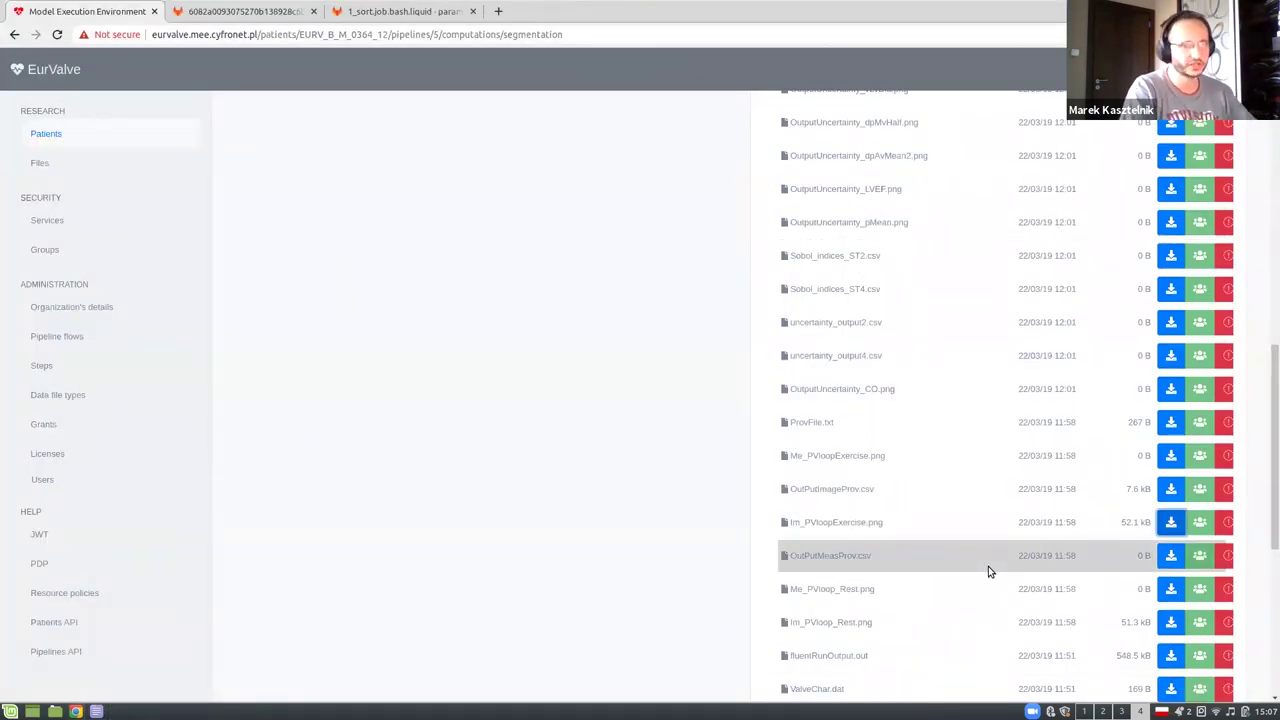
pyautogui.scroll(4, 714, 600)
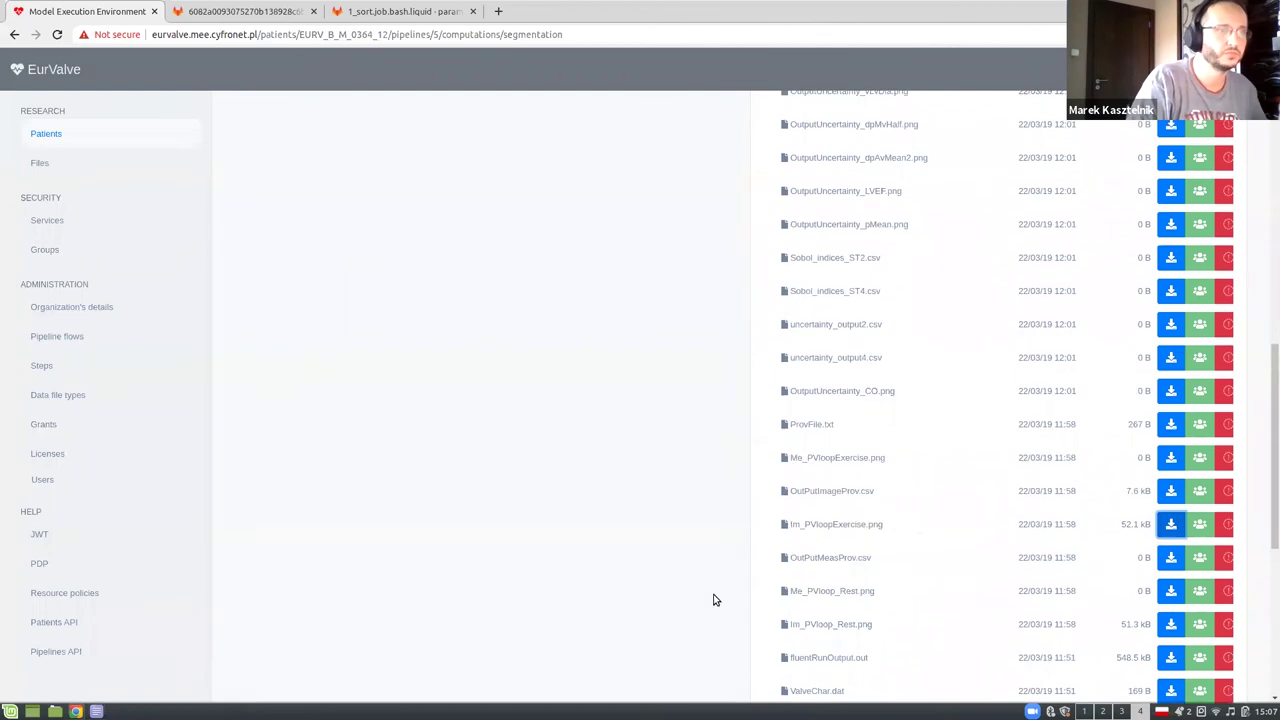
pyautogui.scroll(10, 714, 600)
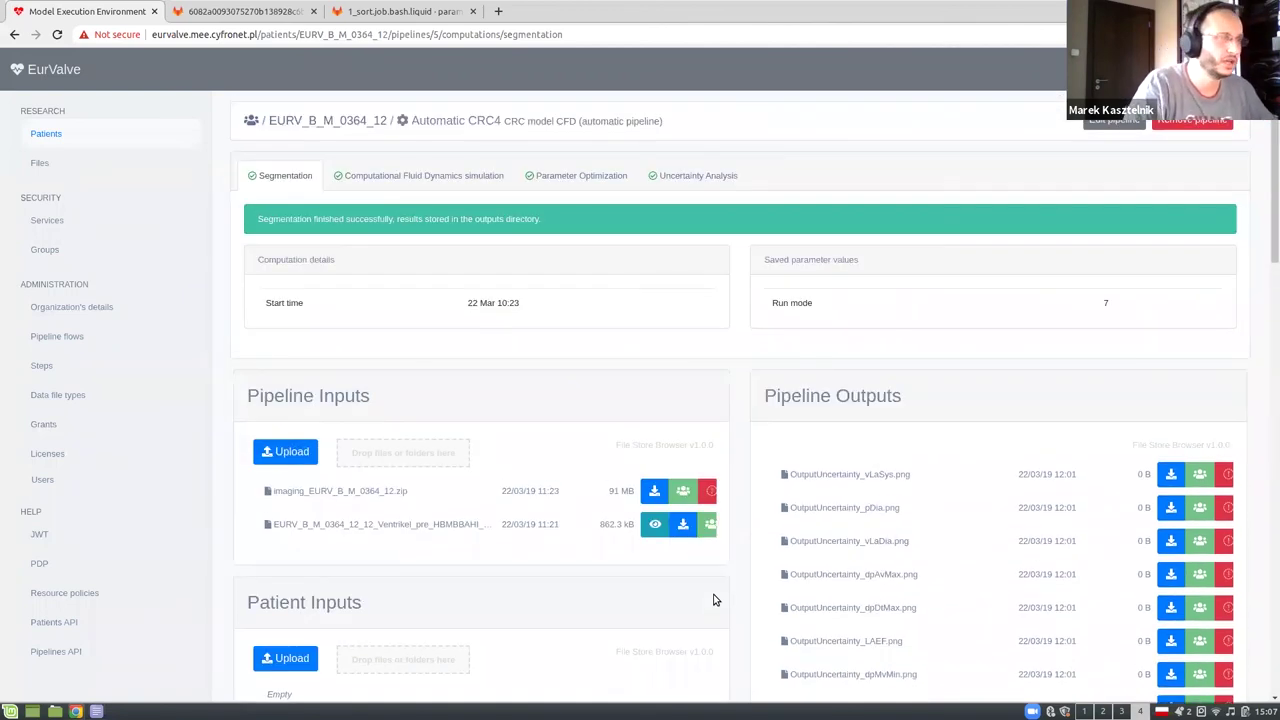